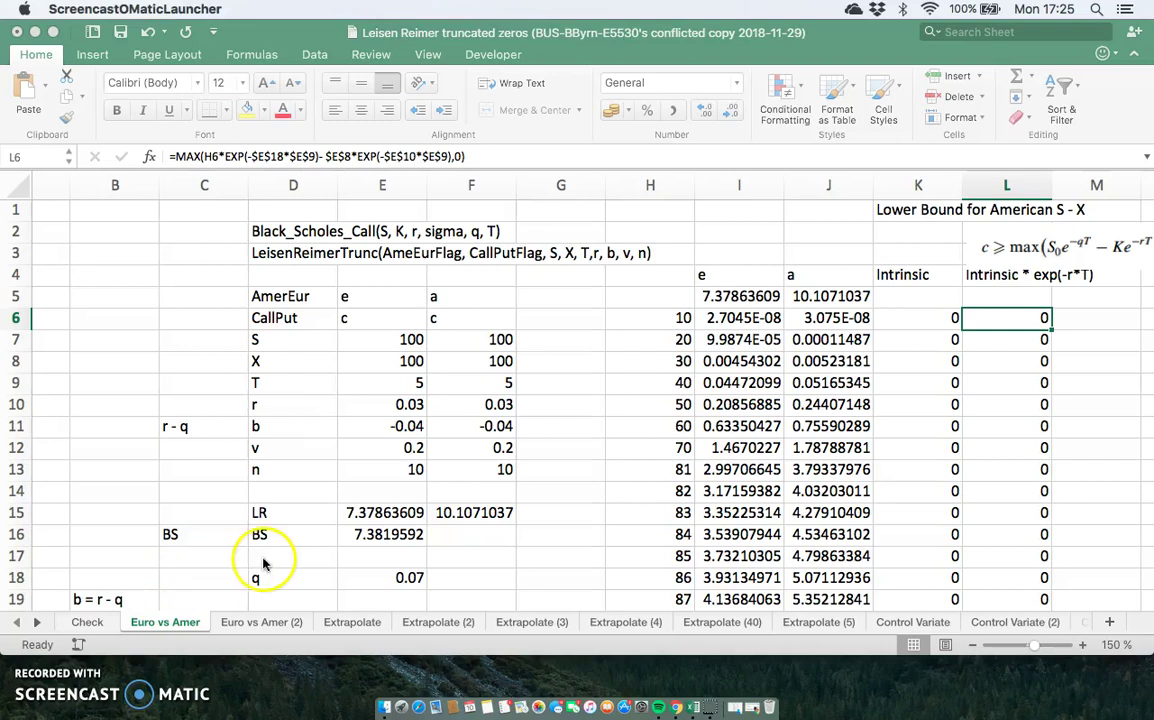
# From the European LR price in E15, open Module1 of the Leisen Reimer workbook's project in the Visual Basic Editor.
pyautogui.click(397, 515)
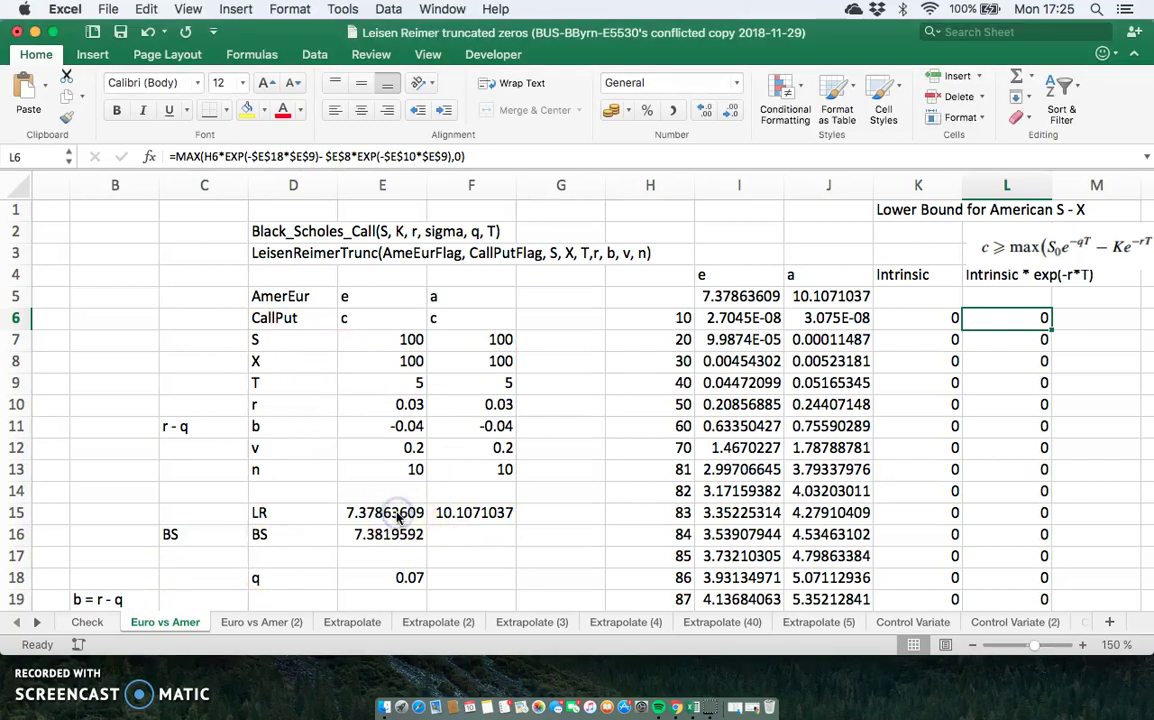
pyautogui.click(397, 515)
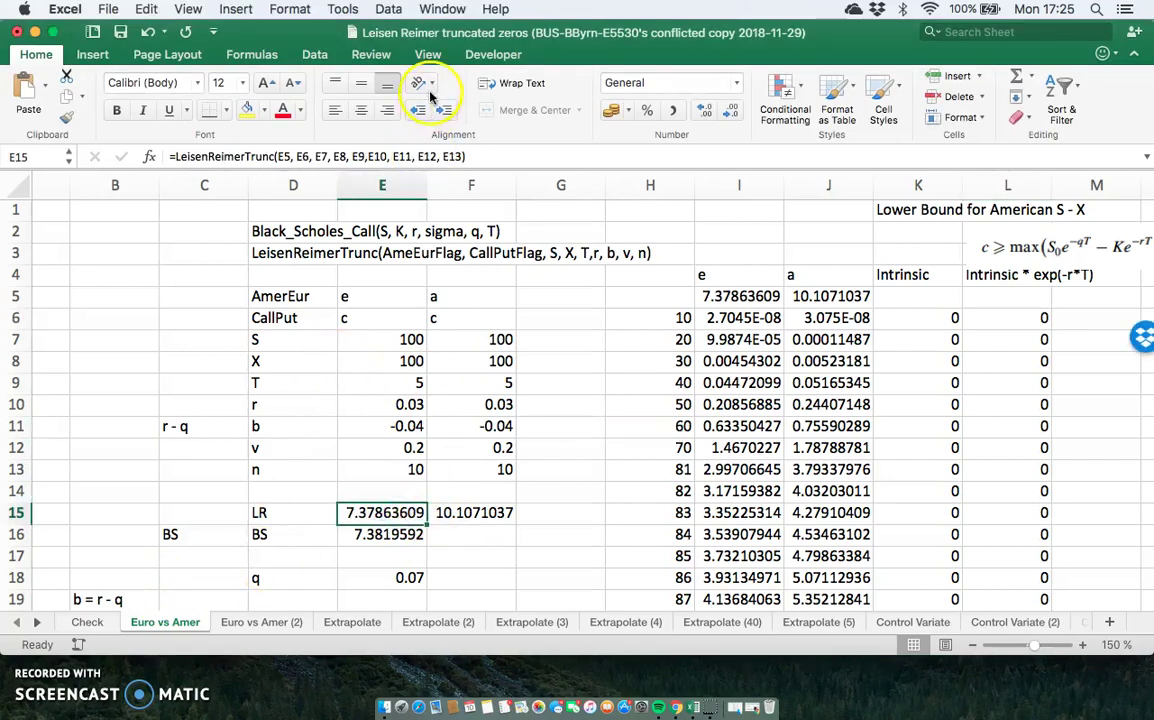
pyautogui.click(489, 57)
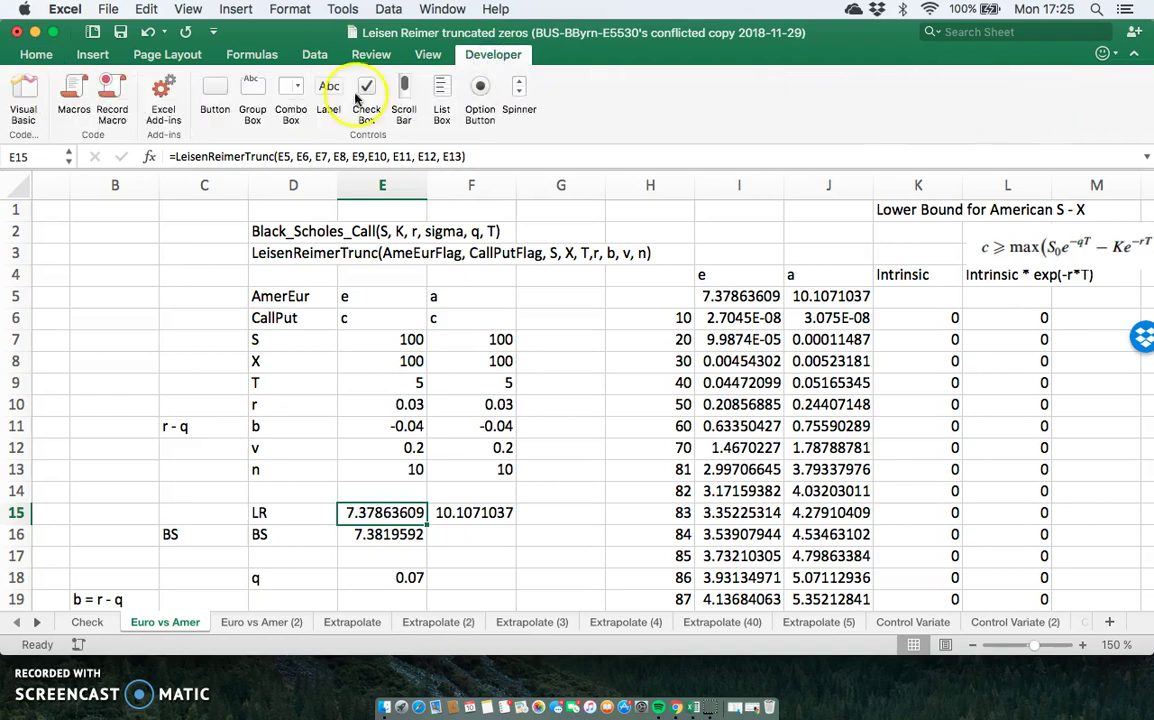
pyautogui.click(28, 95)
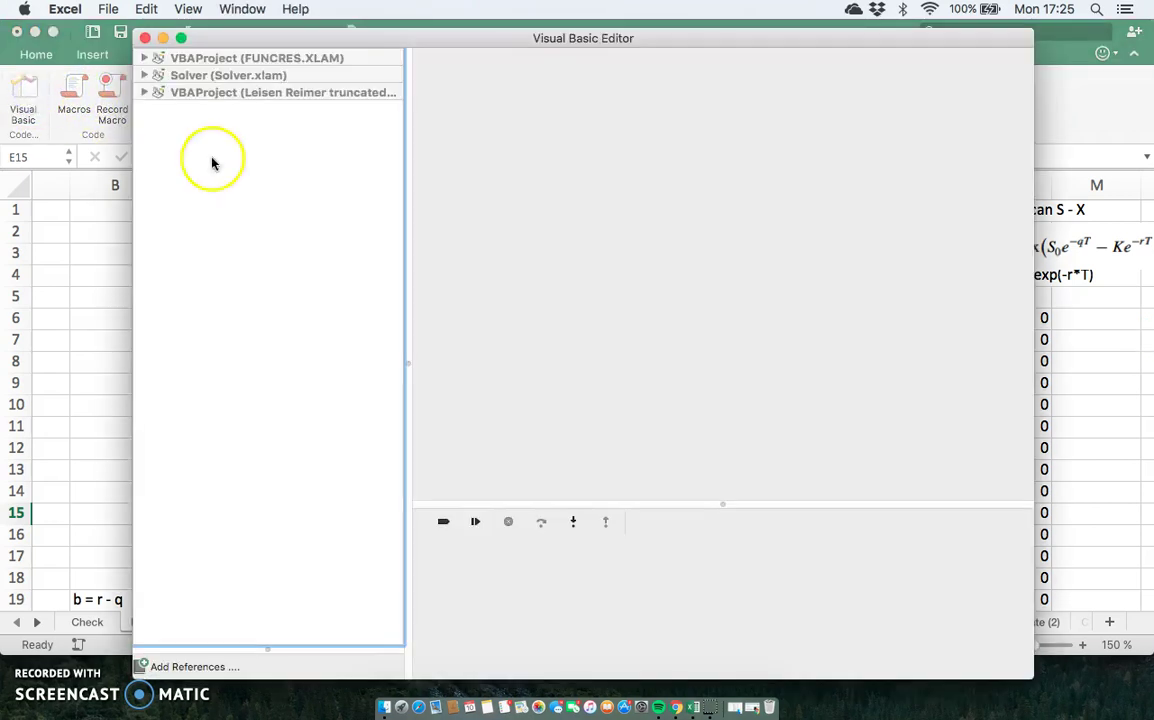
pyautogui.click(145, 93)
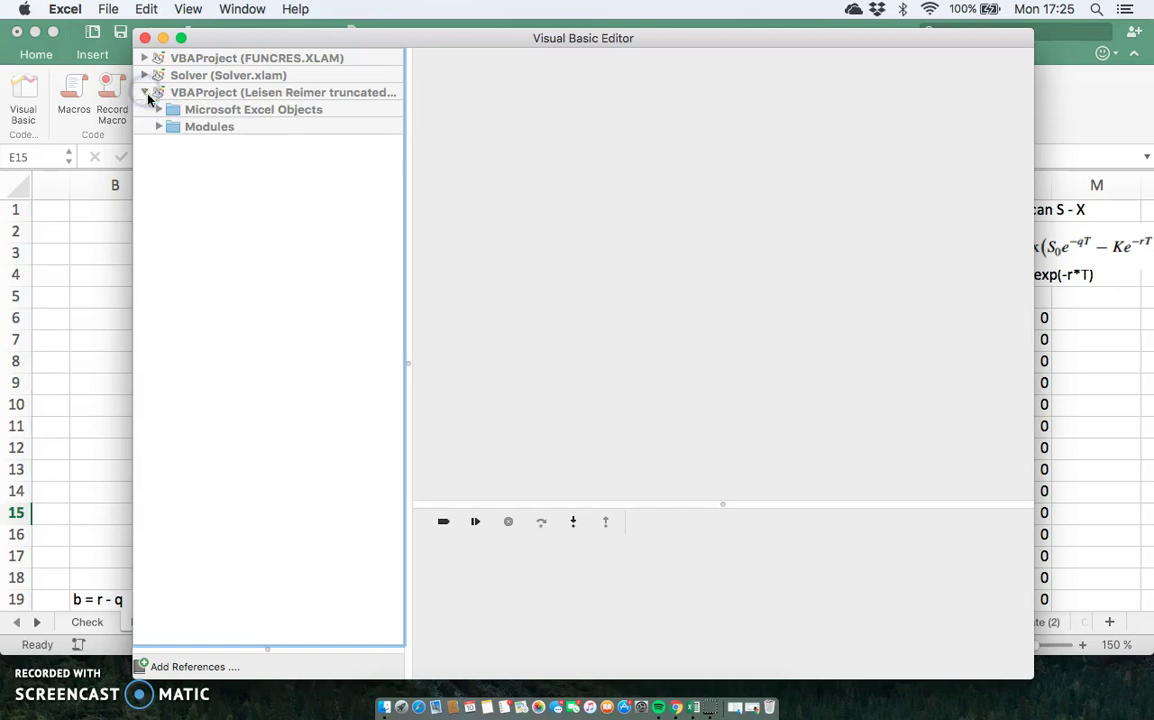
pyautogui.click(159, 127)
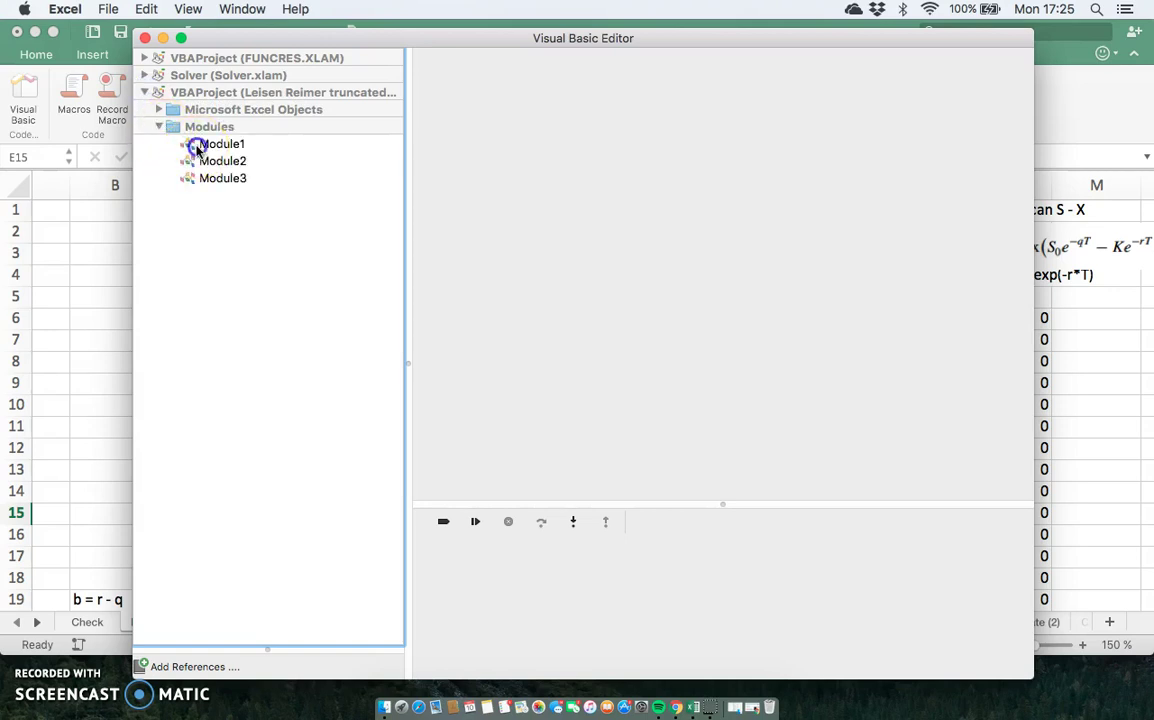
pyautogui.doubleClick(198, 147)
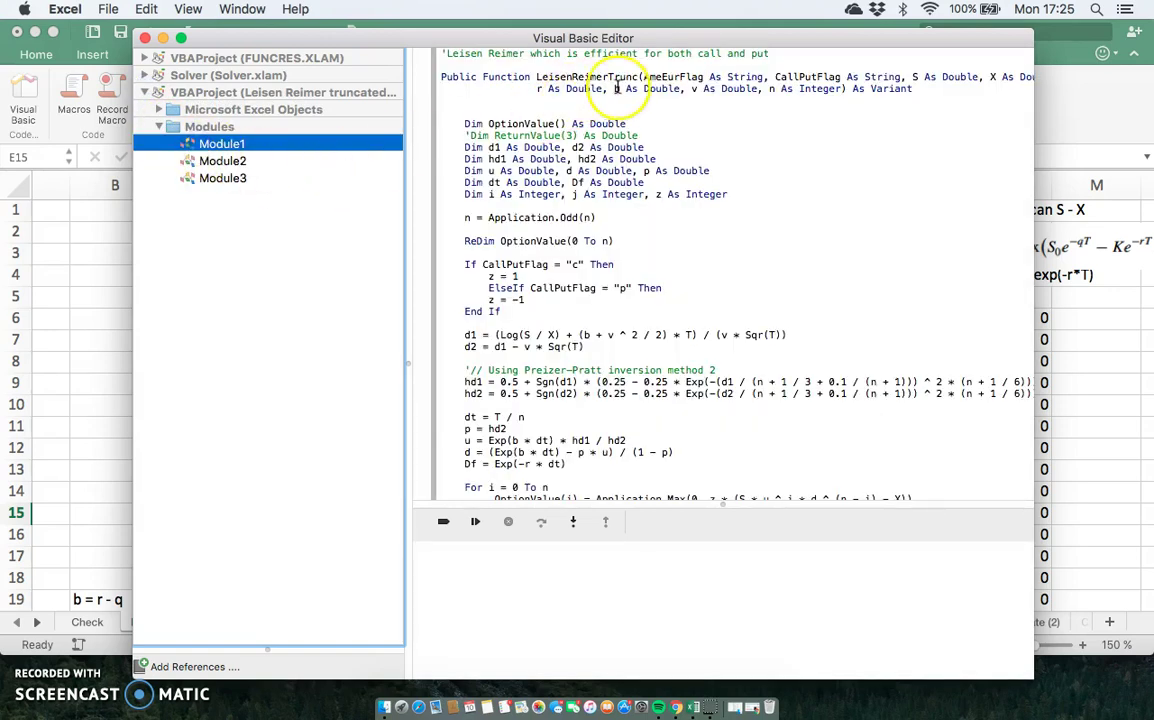
# Read through the LeisenReimerTrunc function code, then minimize the editor to return to the worksheet.
pyautogui.scroll(-10, 637, 237)
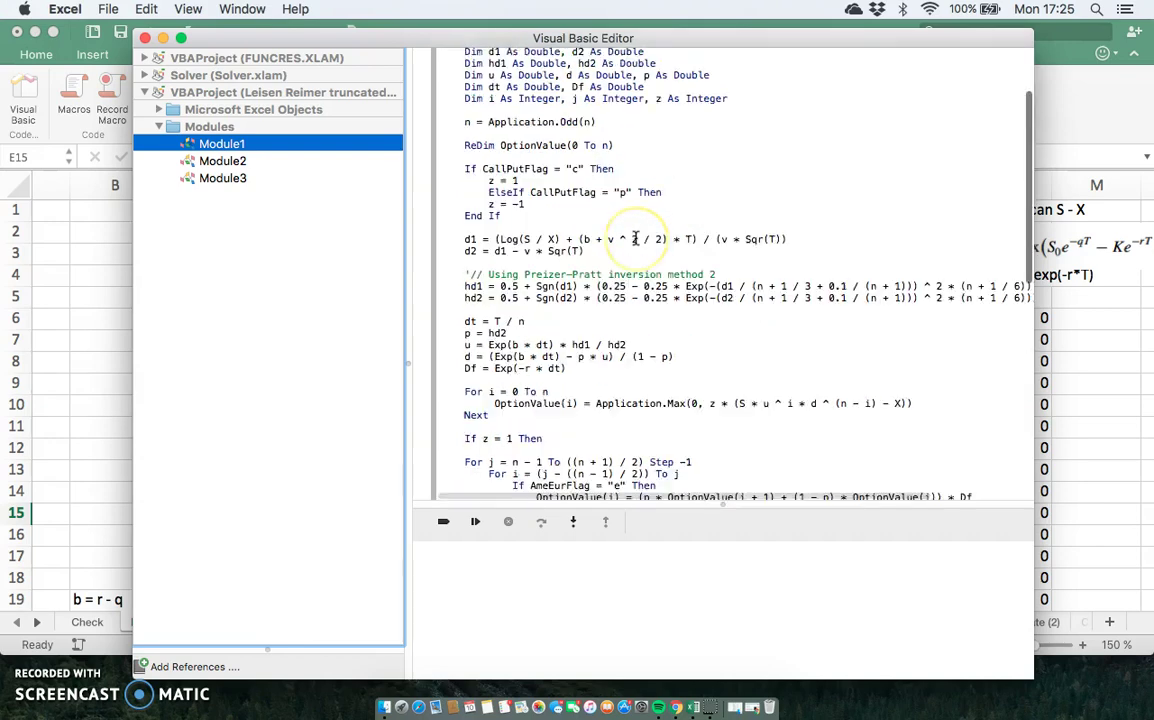
pyautogui.scroll(-8, 635, 238)
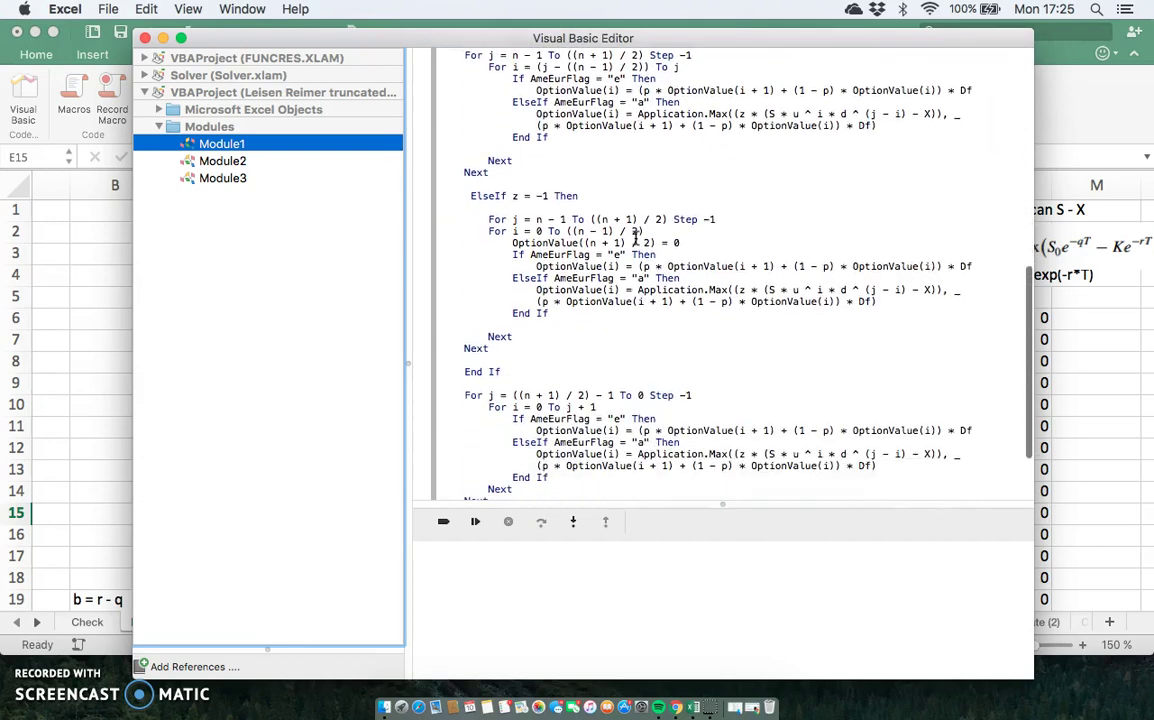
pyautogui.scroll(7, 635, 238)
pyautogui.scroll(4, 635, 238)
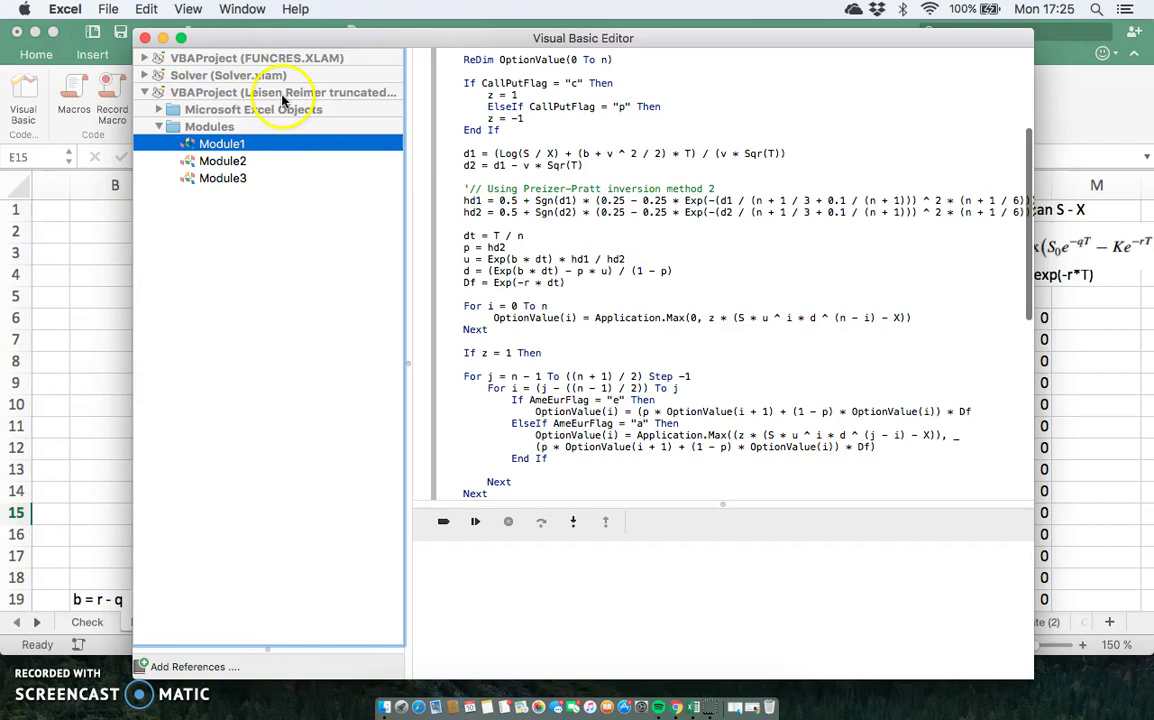
pyautogui.click(163, 38)
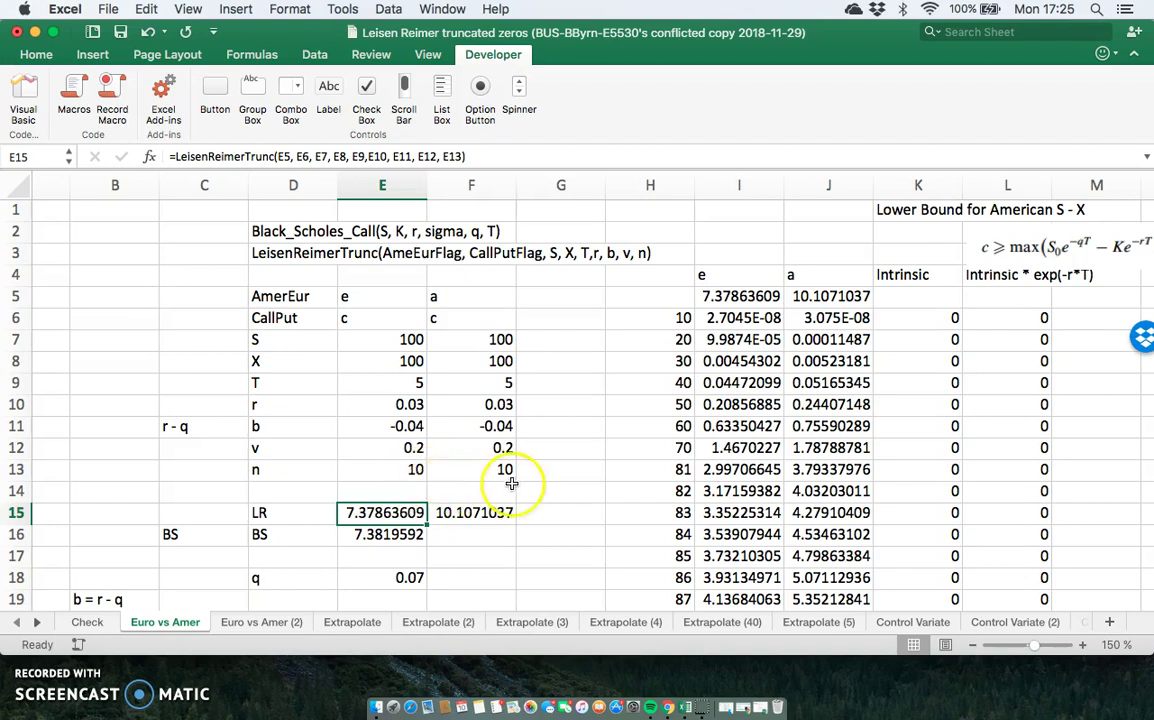
# Check how the American inputs for n, v and S in column F refer to the European inputs in column E.
pyautogui.click(410, 469)
pyautogui.click(471, 466)
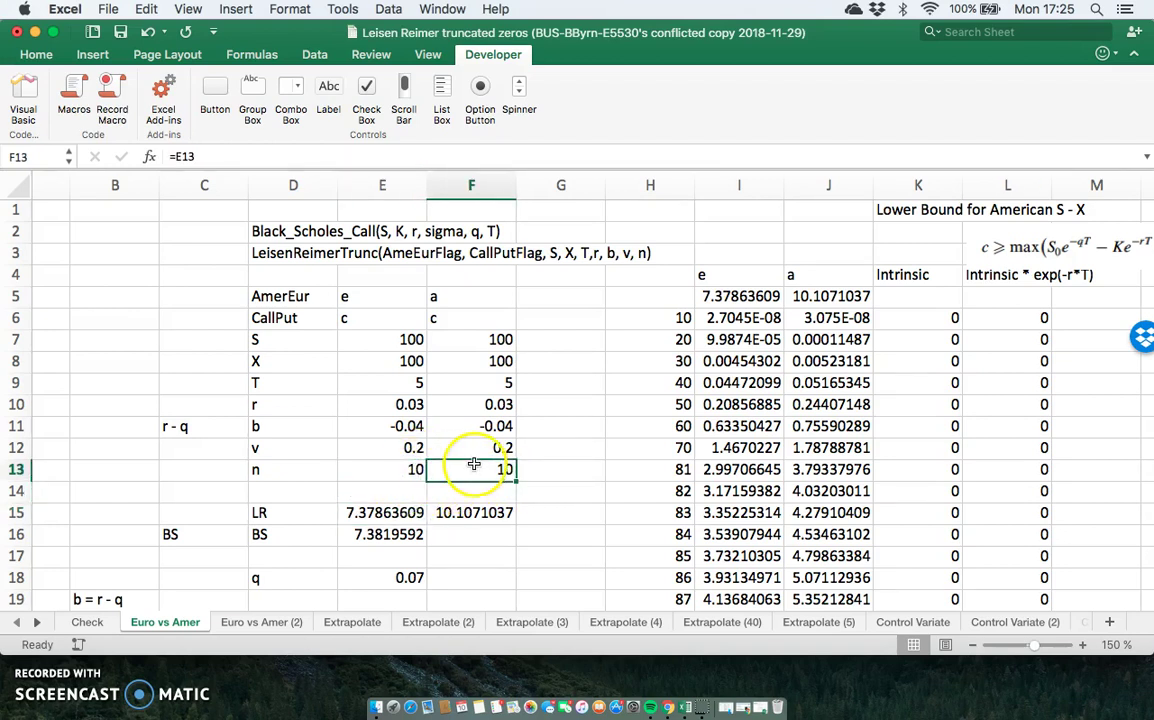
pyautogui.click(474, 448)
pyautogui.click(474, 464)
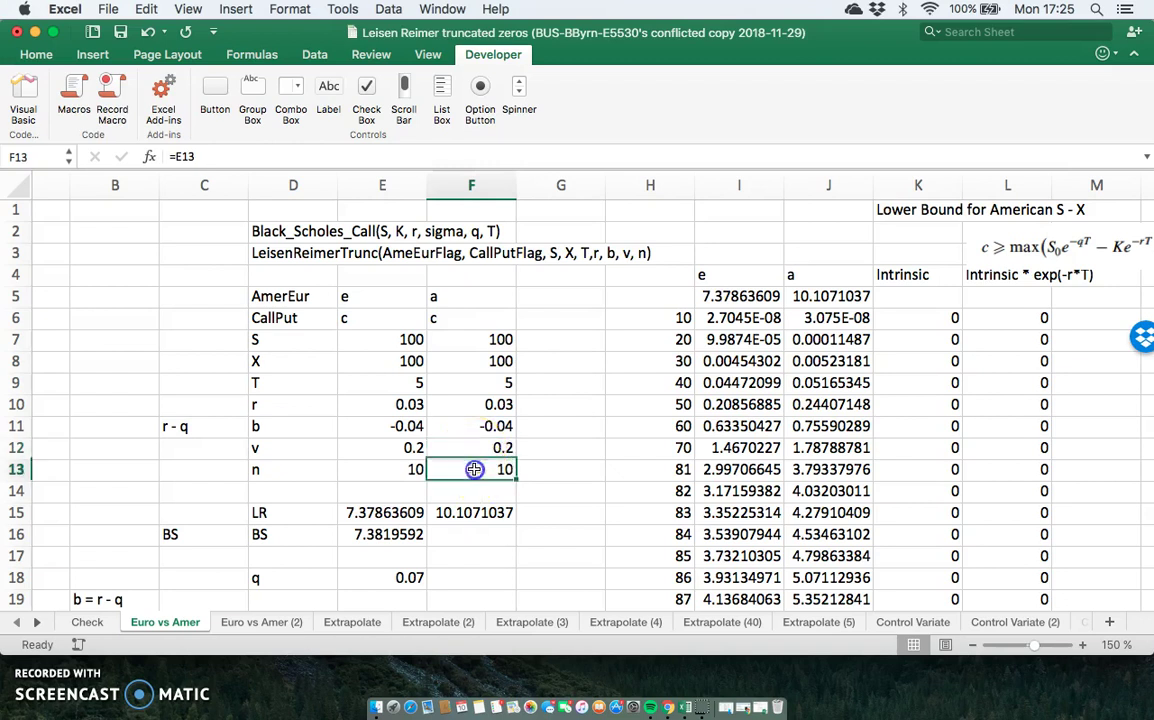
pyautogui.click(397, 340)
pyautogui.click(464, 339)
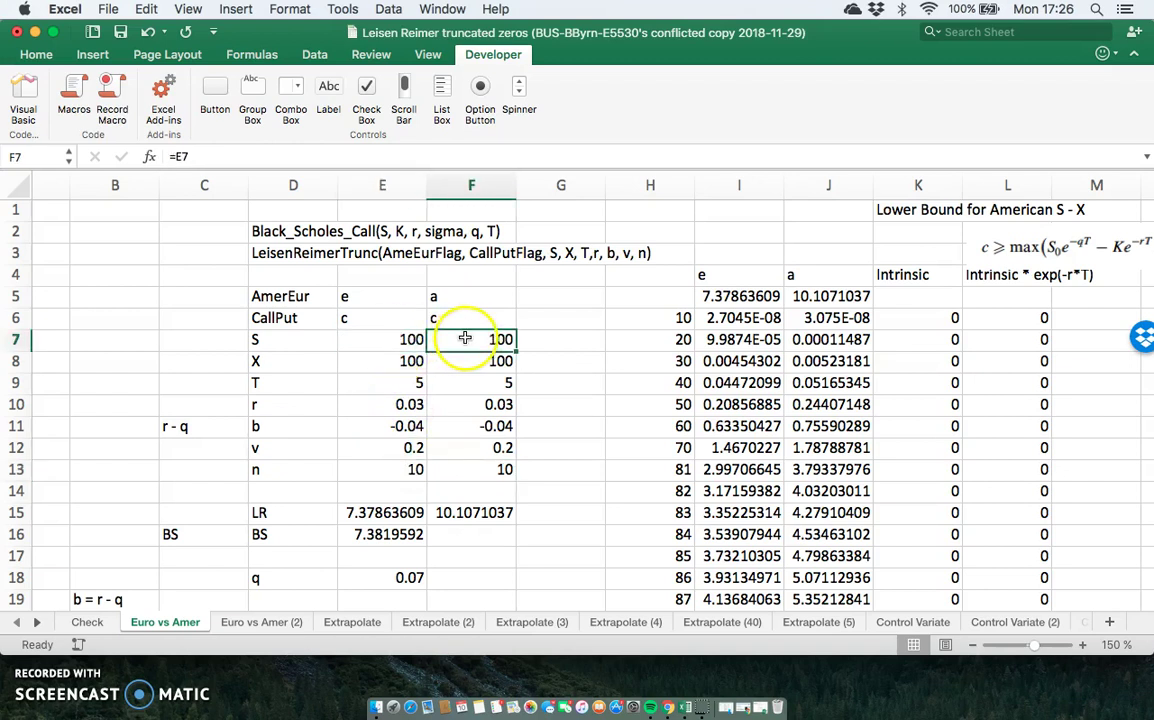
pyautogui.click(413, 340)
pyautogui.click(501, 342)
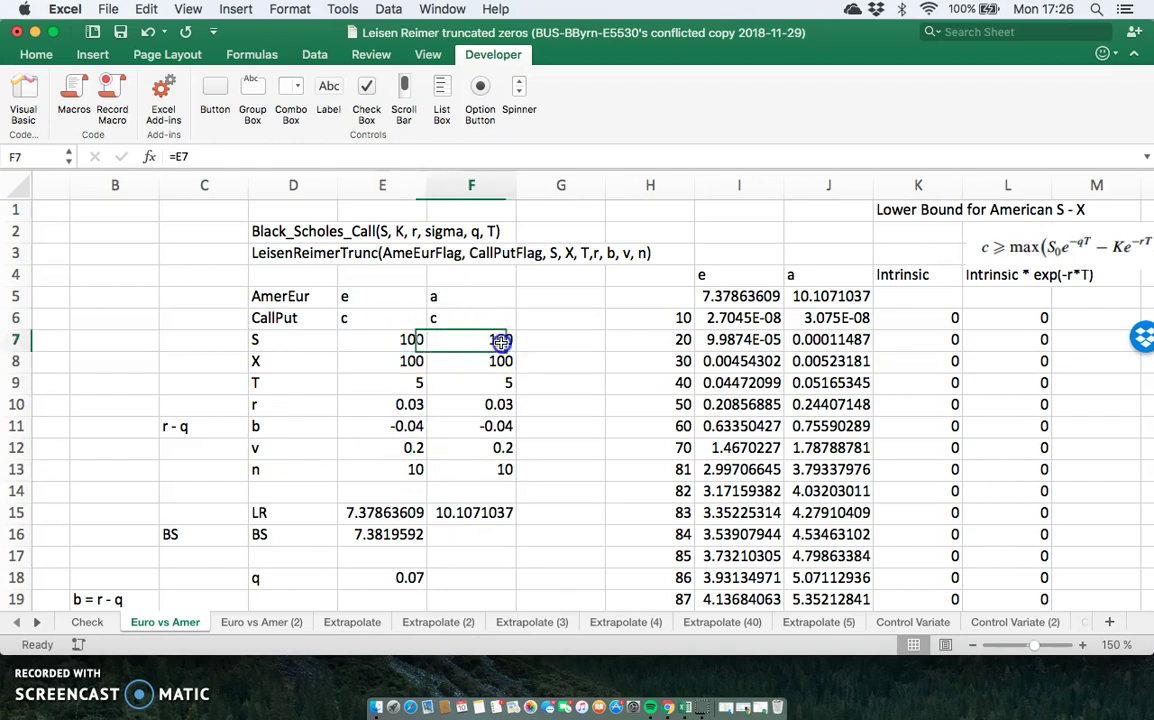
# Examine the layout and formulas of the European and American price data table in columns I and J.
pyautogui.hscroll(1, 585, 389)
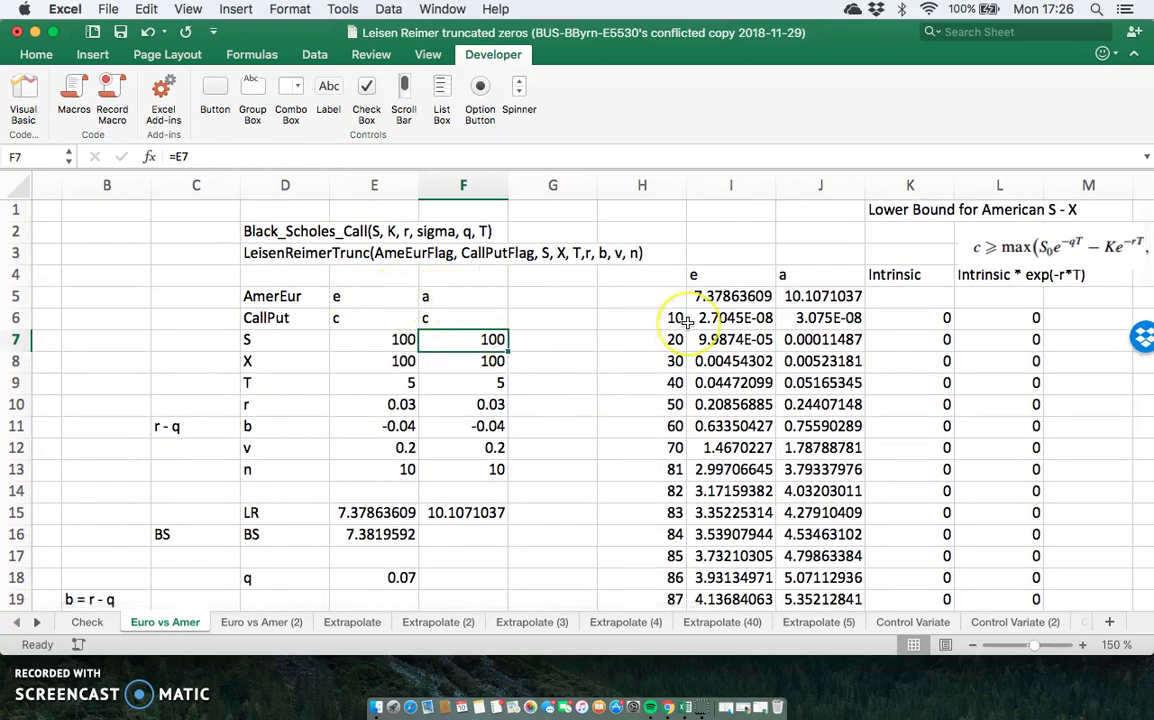
pyautogui.hscroll(3, 688, 322)
pyautogui.hscroll(7, 688, 322)
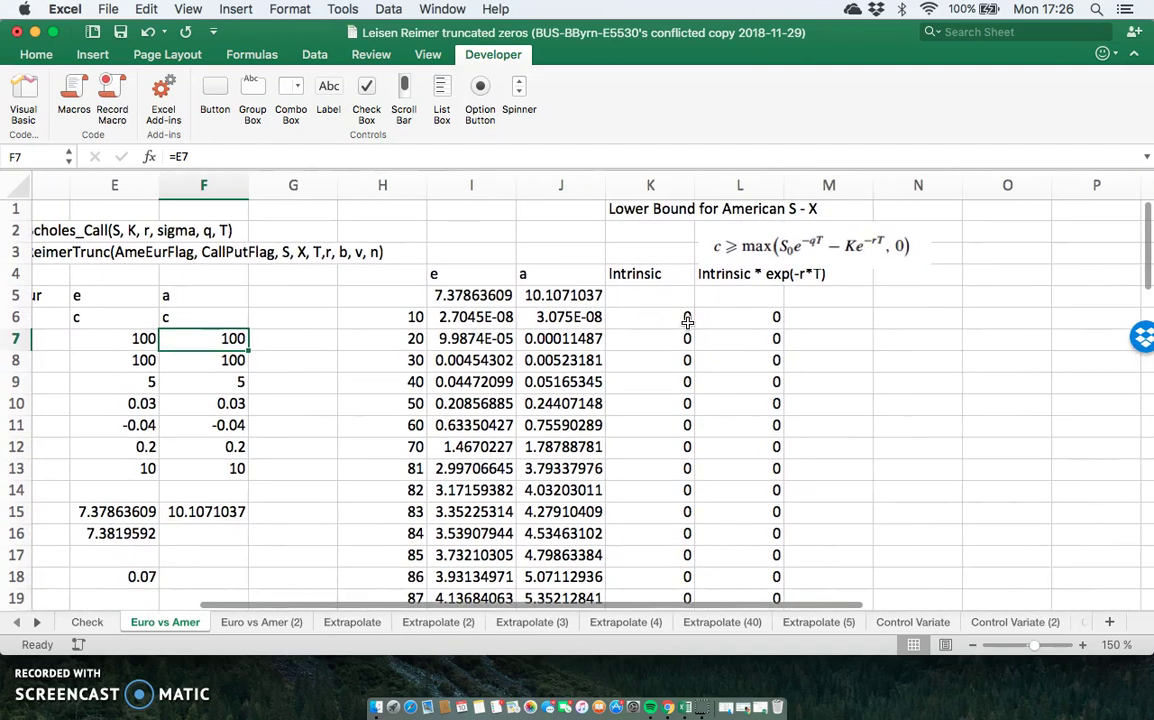
pyautogui.hscroll(-7, 688, 320)
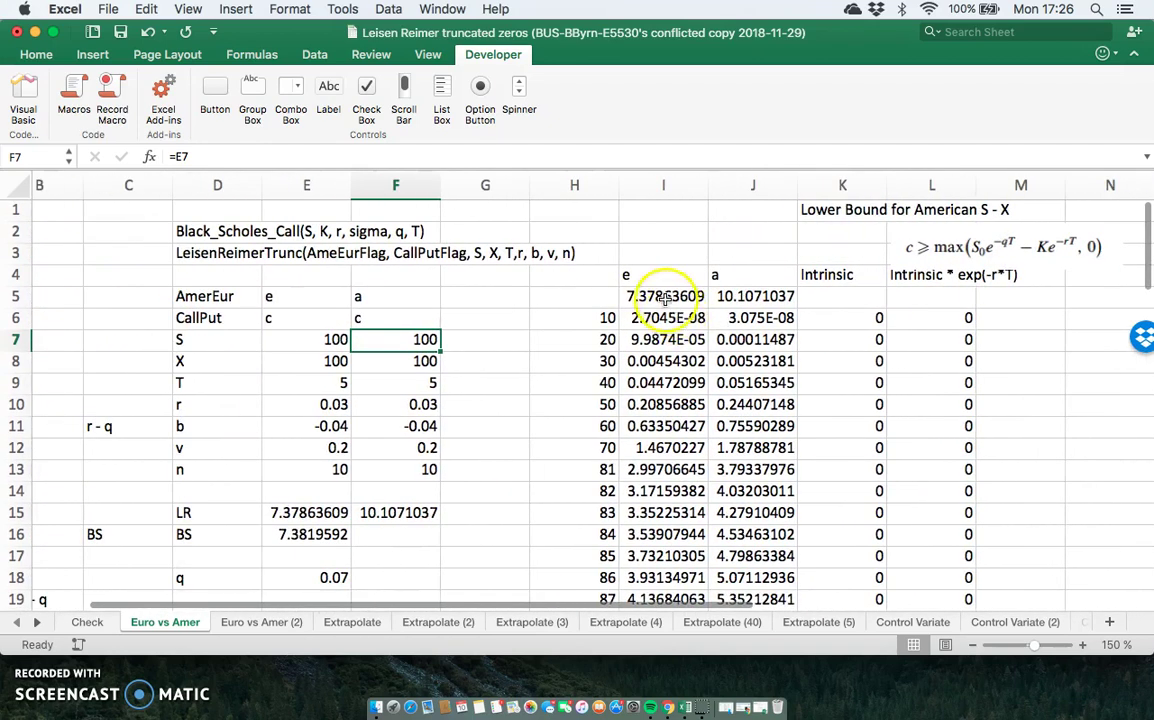
pyautogui.click(665, 297)
pyautogui.click(760, 318)
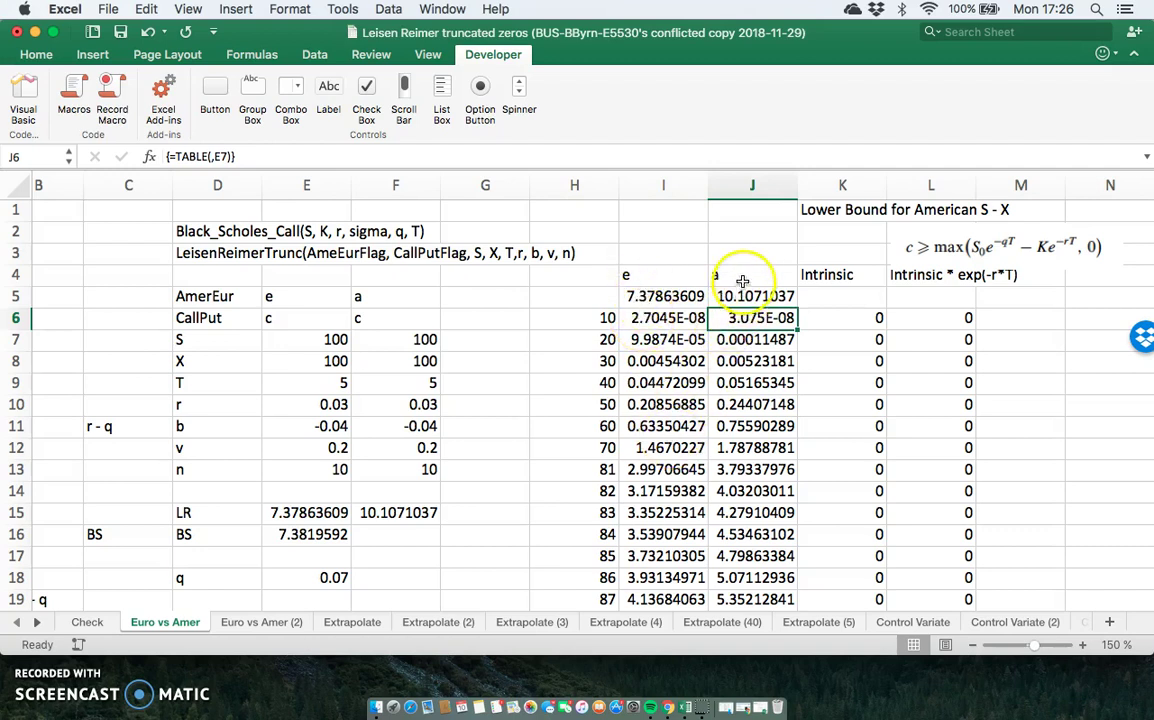
# Go through the stock price values in H6 to H10 that feed the data table.
pyautogui.click(594, 324)
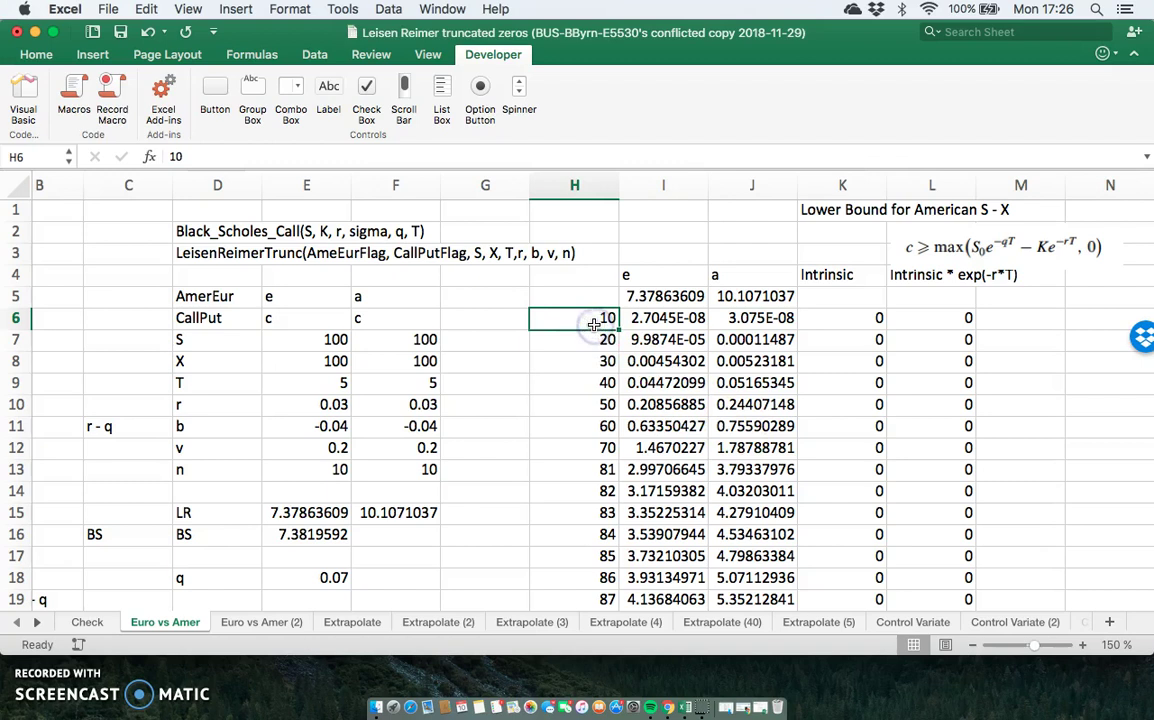
pyautogui.click(594, 345)
pyautogui.click(594, 363)
pyautogui.click(594, 389)
pyautogui.click(594, 404)
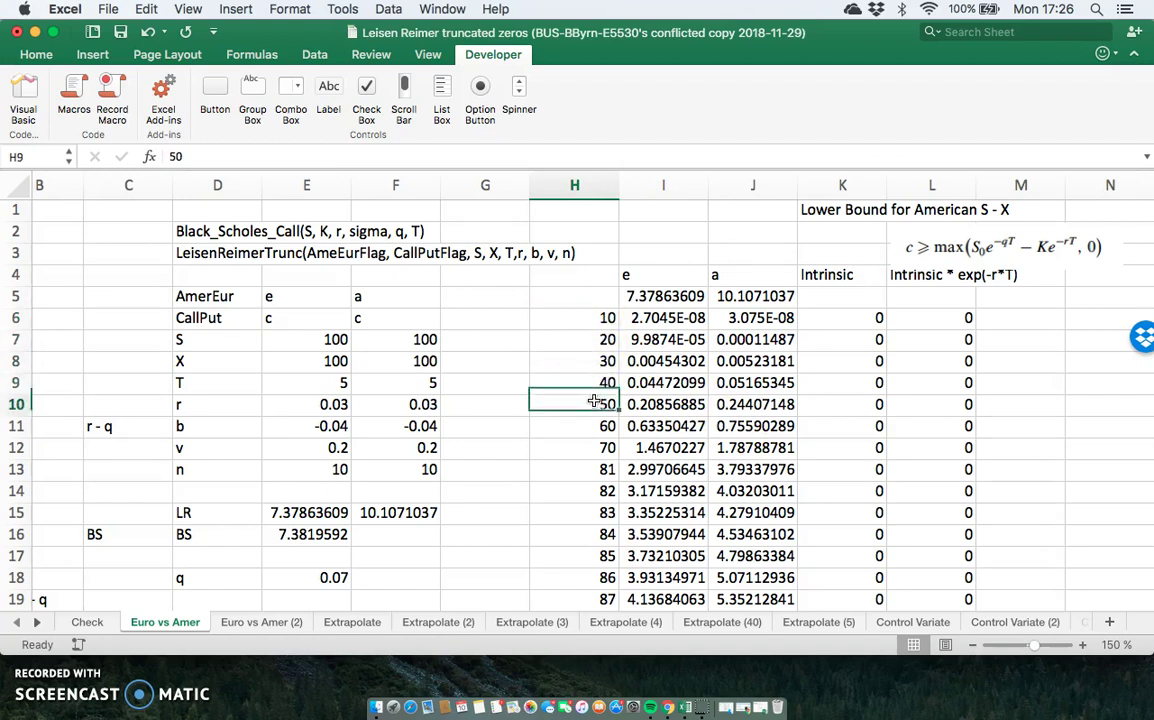
pyautogui.hscroll(2, 741, 412)
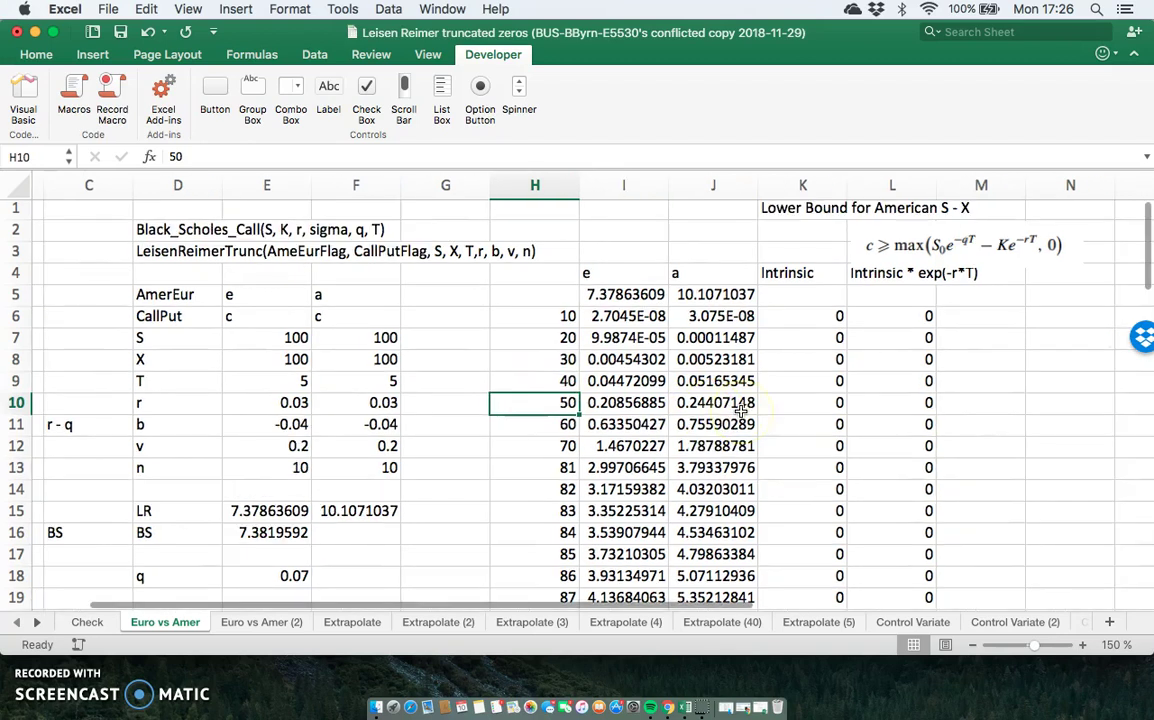
# Inspect the Intrinsic formula in K6 and trace its stock price and strike references.
pyautogui.click(808, 318)
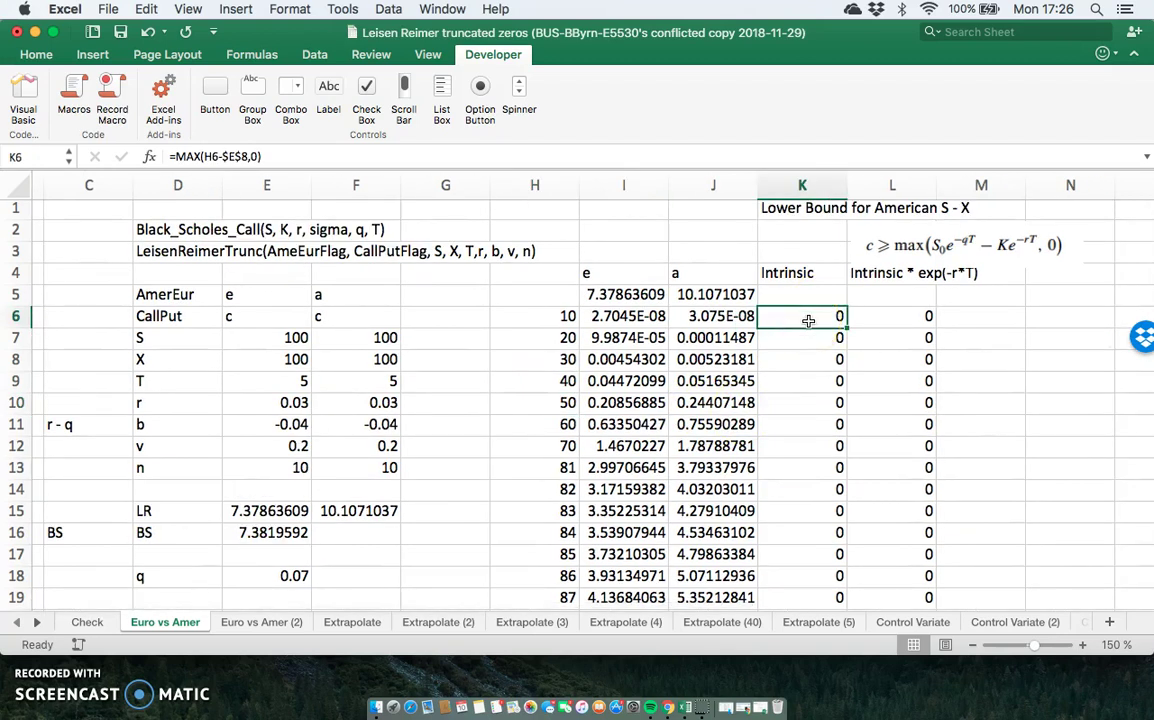
pyautogui.click(362, 152)
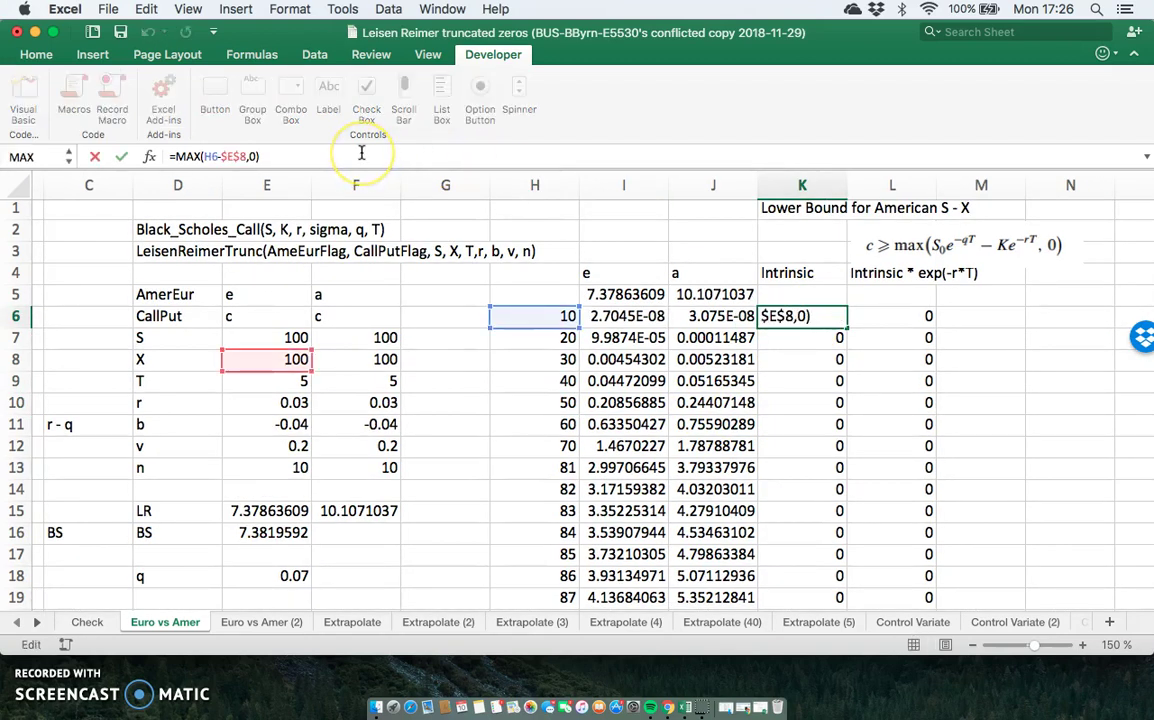
pyautogui.press('Return')
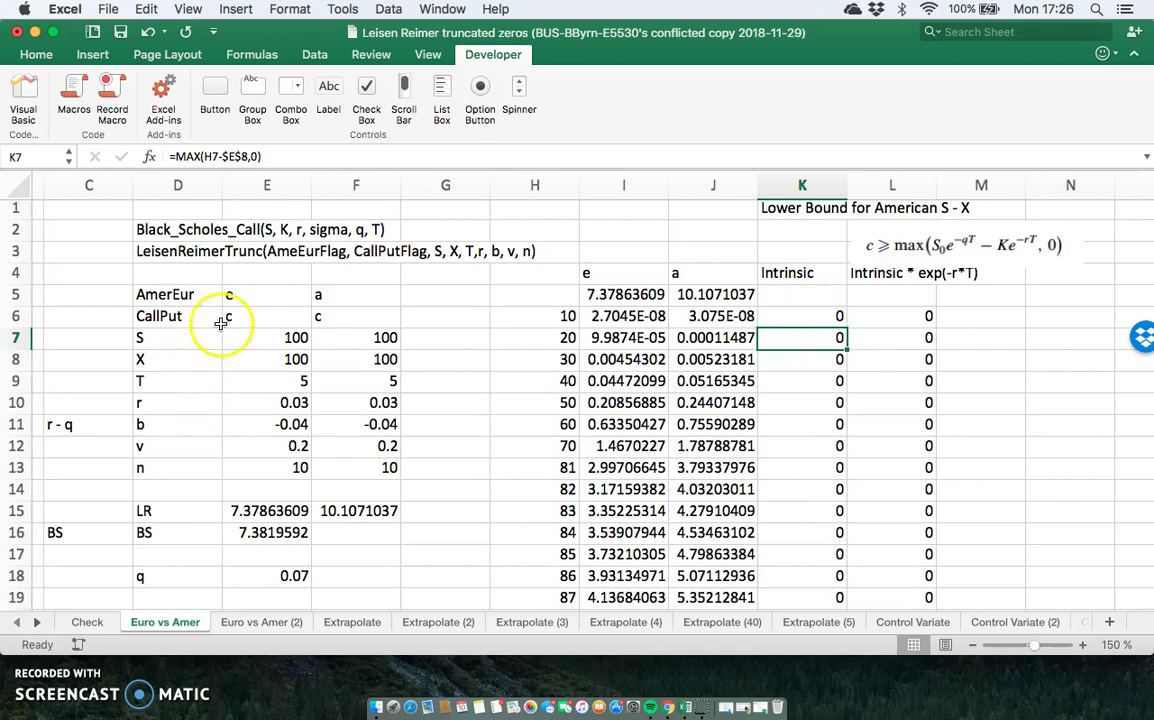
pyautogui.click(826, 316)
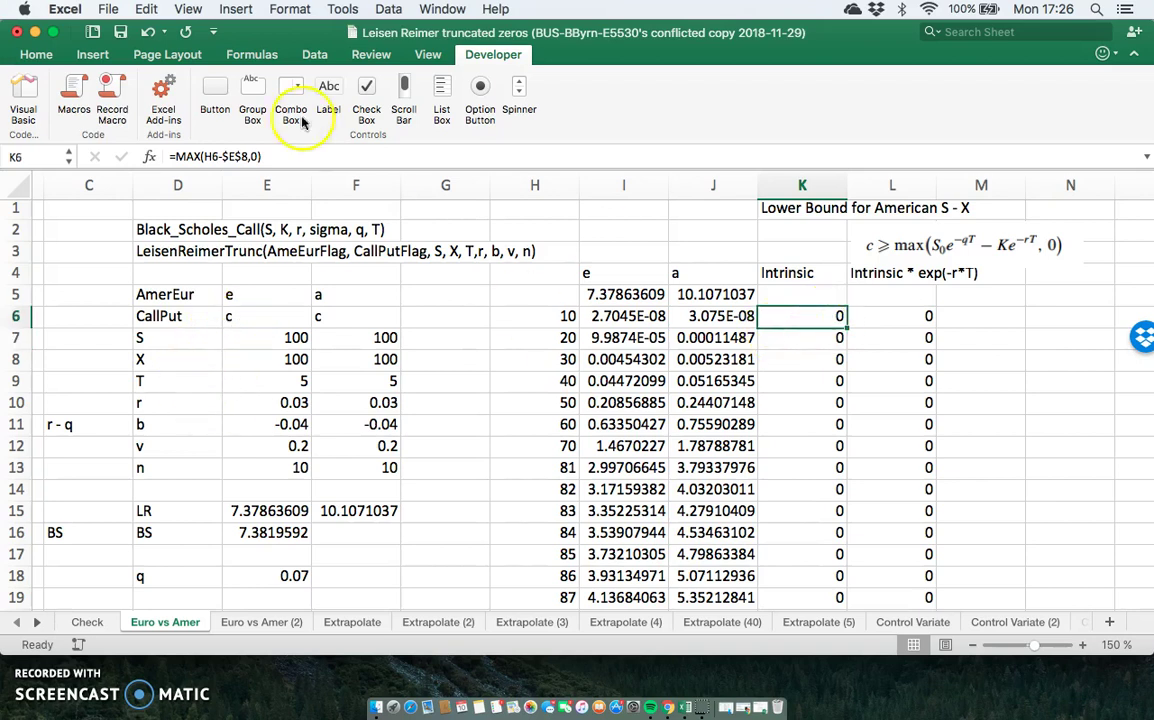
pyautogui.click(278, 156)
pyautogui.doubleClick(210, 158)
pyautogui.doubleClick(232, 156)
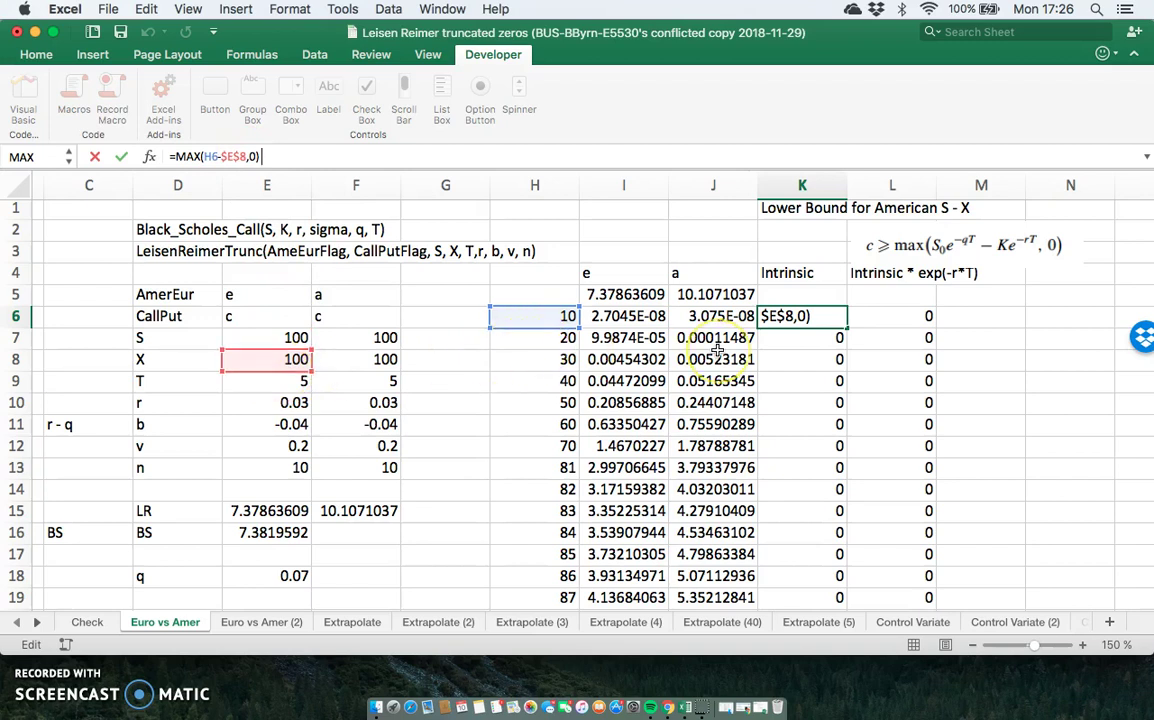
pyautogui.press('Return')
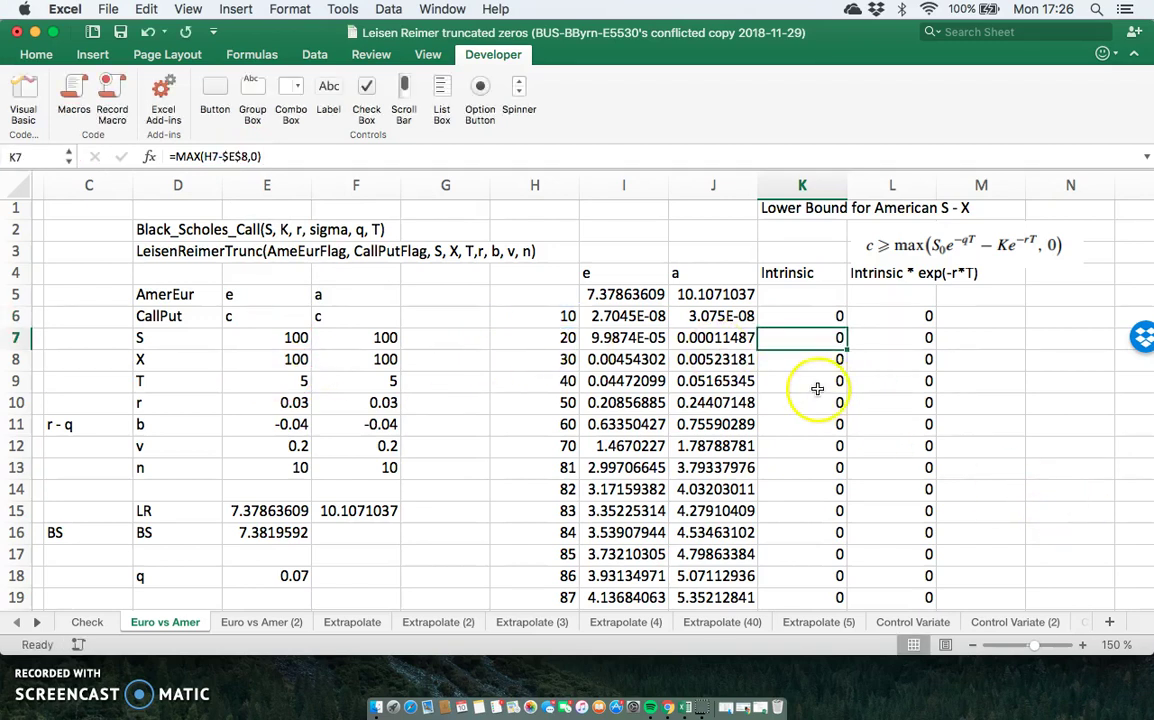
# Inspect the Intrinsic formula in K9 and its cell references, leaving the formula as it is.
pyautogui.doubleClick(817, 388)
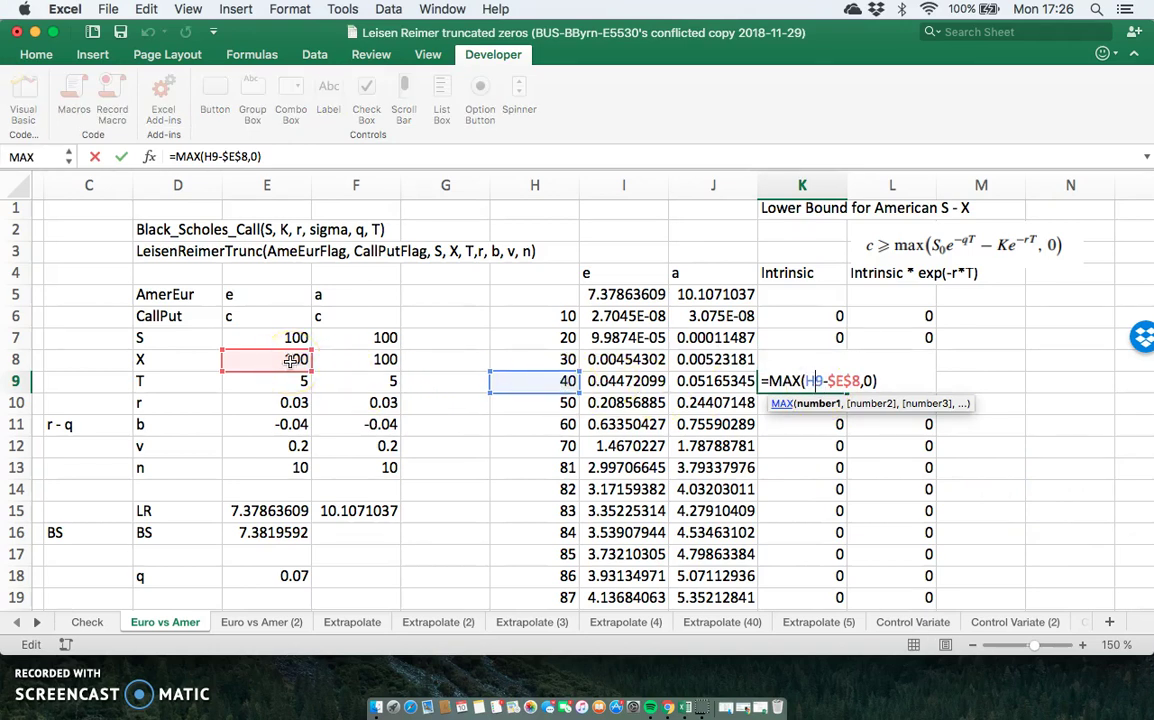
pyautogui.click(232, 157)
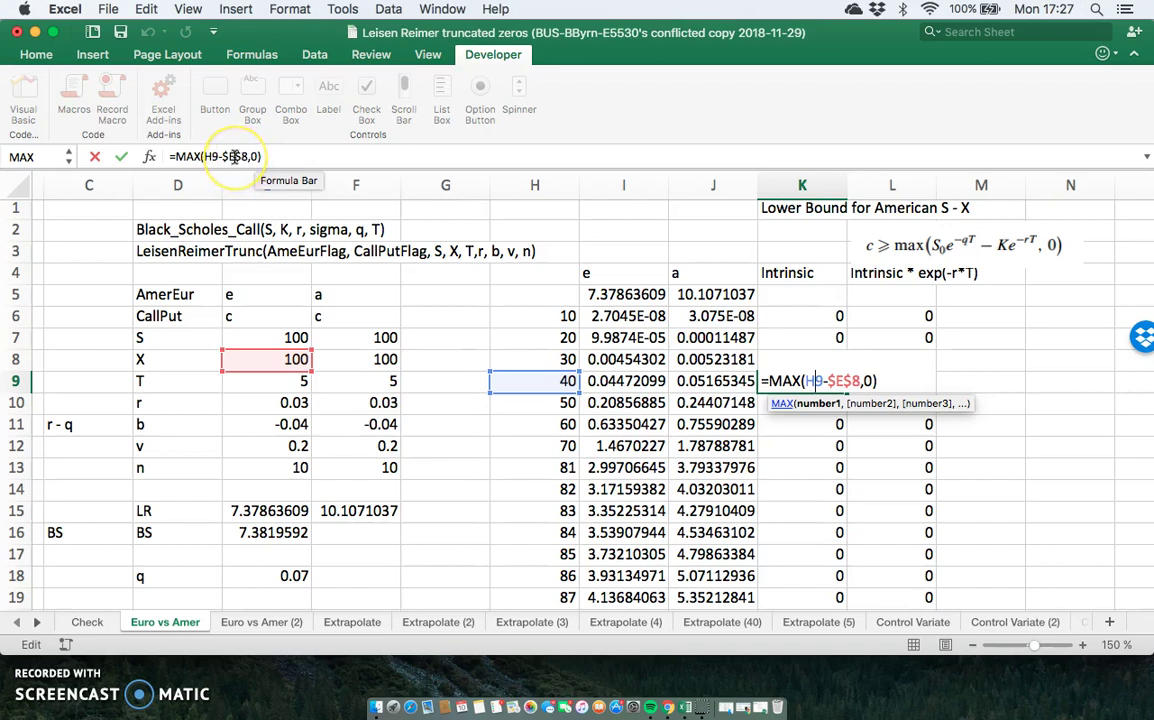
pyautogui.press('Return')
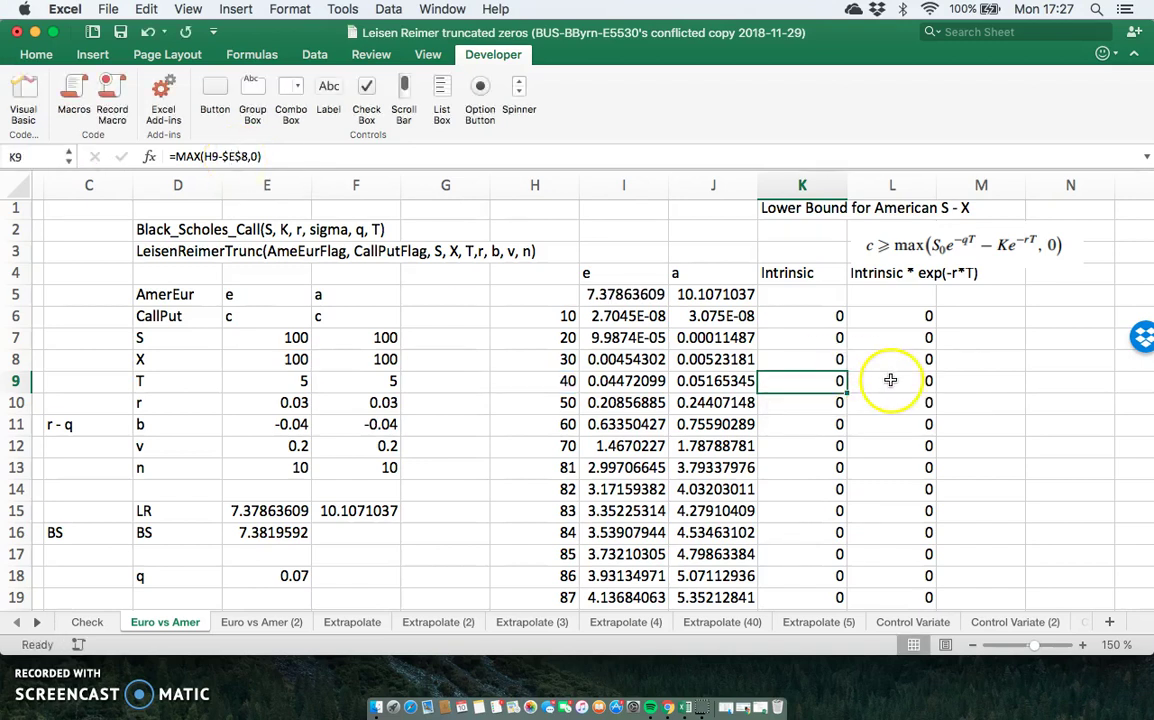
# Inspect the discounted lower bound formula in L6 and its references to q, T, X and r.
pyautogui.click(883, 310)
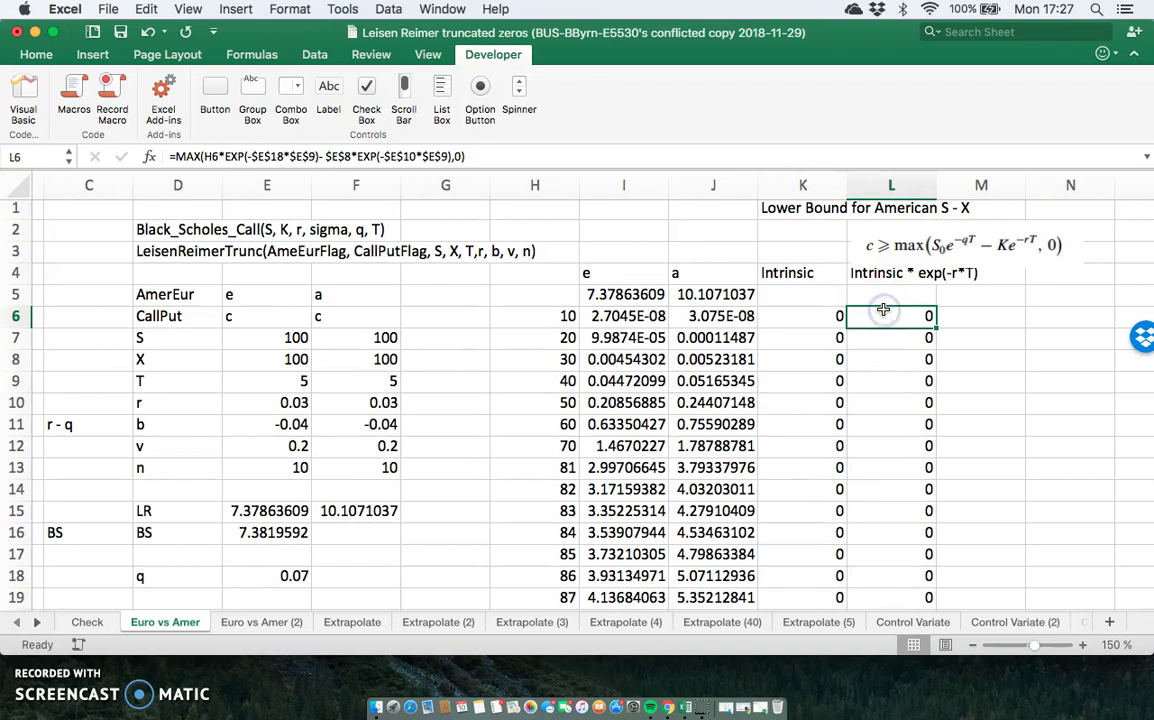
pyautogui.click(493, 162)
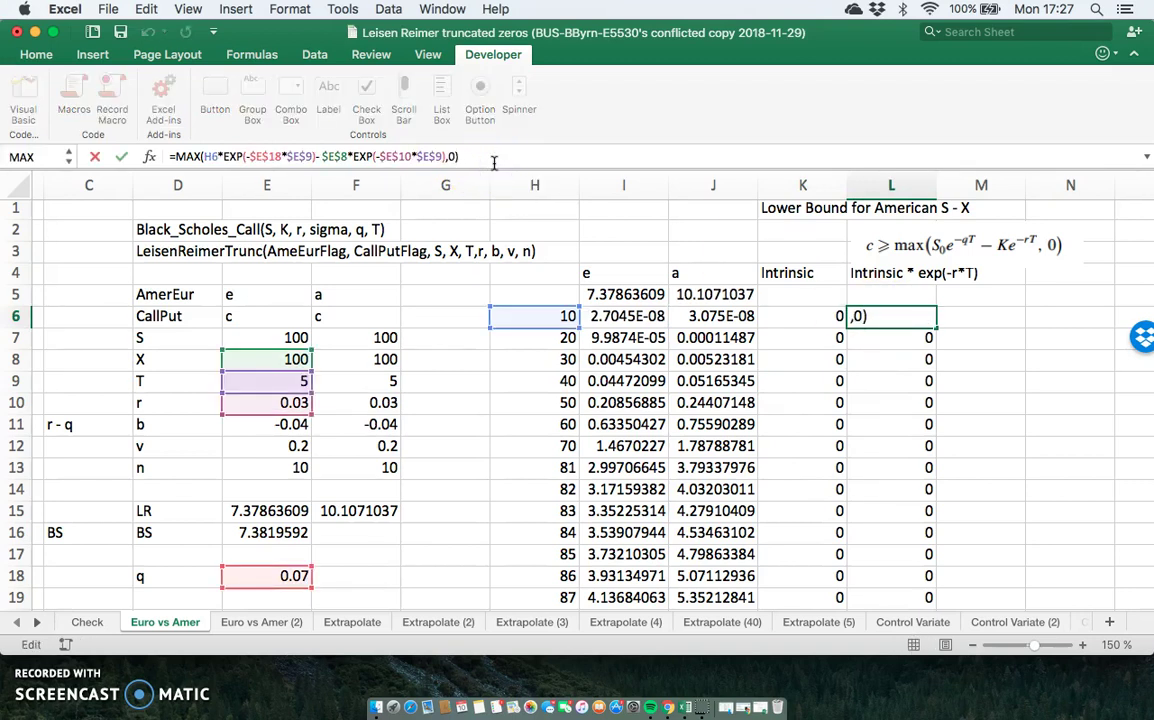
pyautogui.press('Escape')
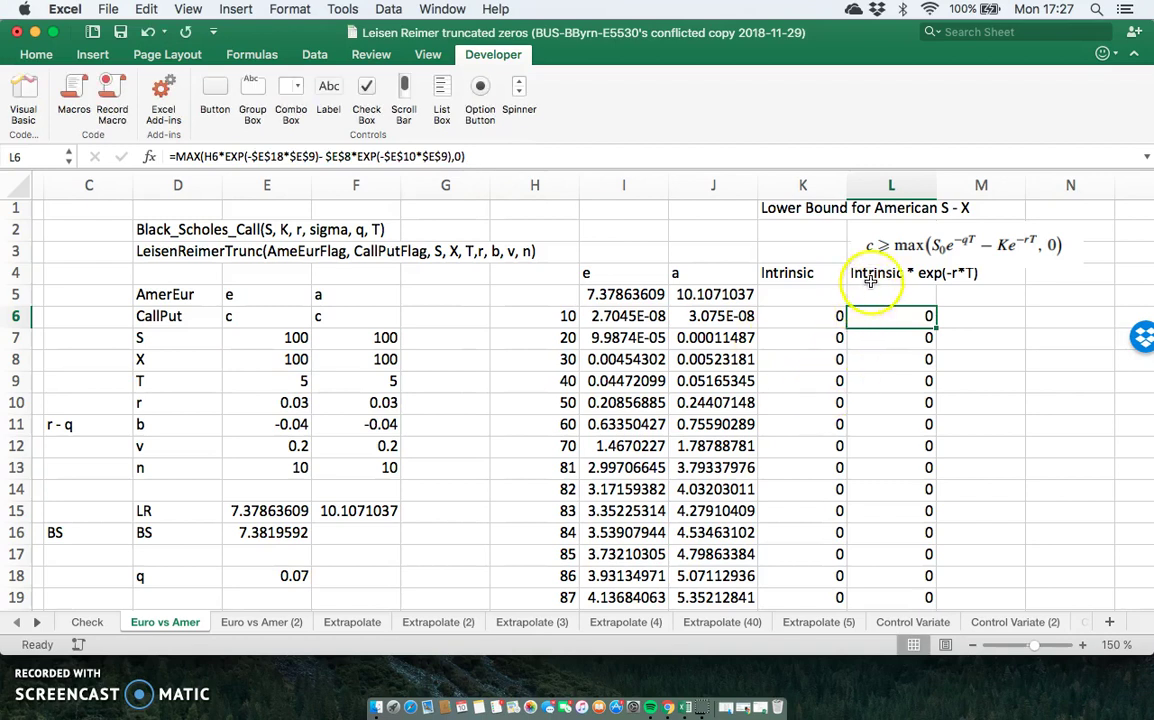
# Replace the heading in L4 with "Lower Bound for European".
pyautogui.click(871, 281)
pyautogui.click(295, 163)
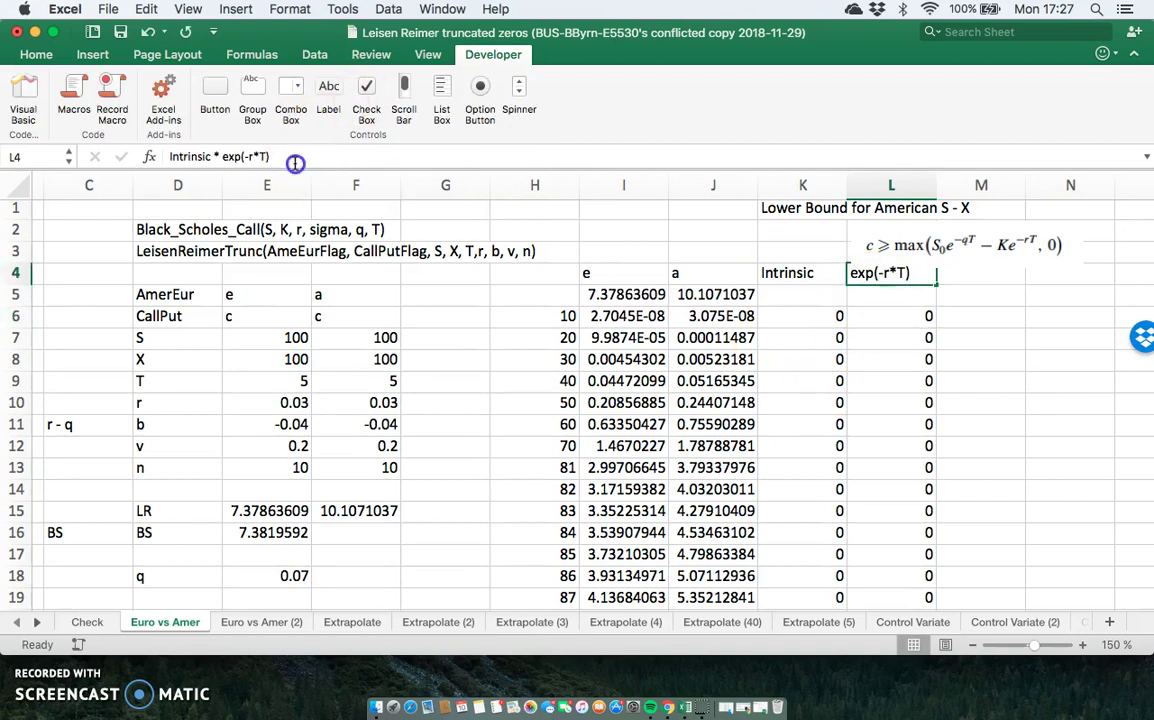
pyautogui.moveTo(160, 157); pyautogui.dragTo(155, 157)
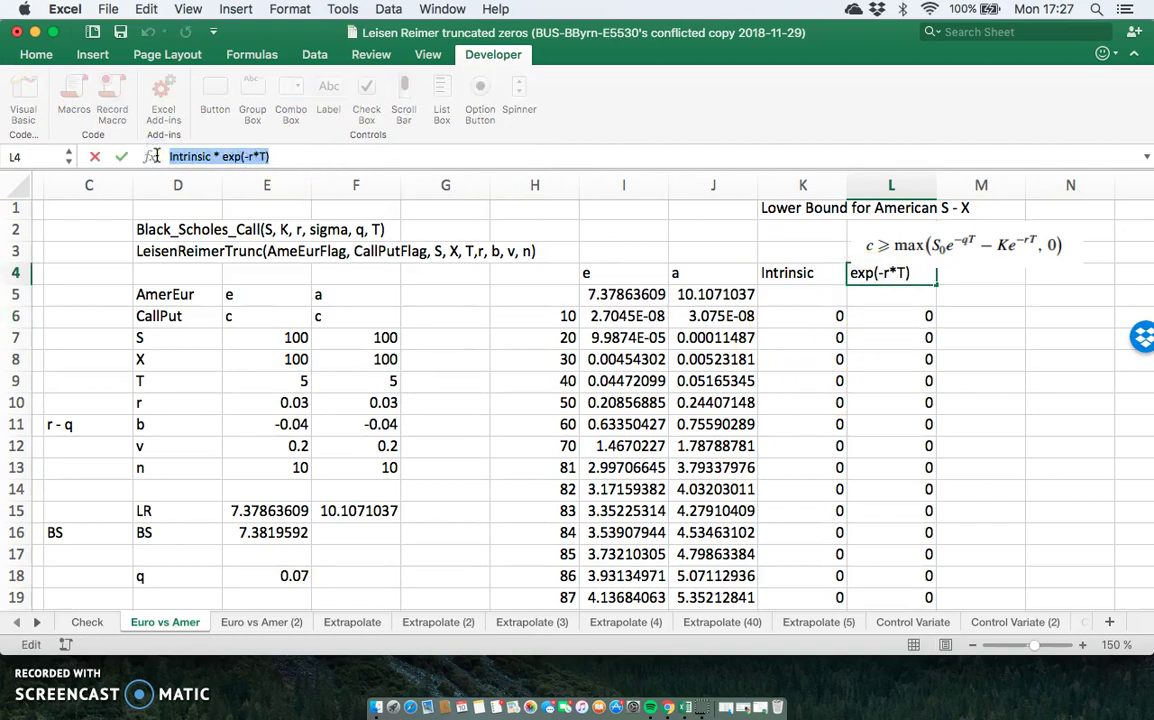
pyautogui.write('Lower Bound for Europea')
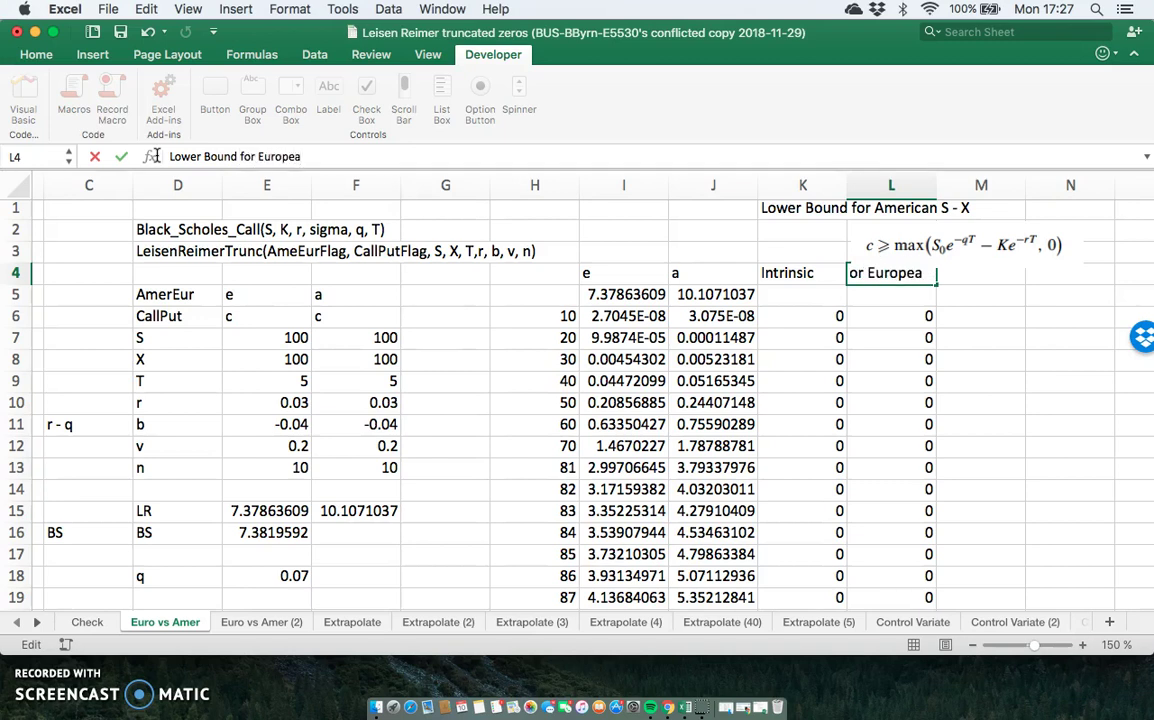
pyautogui.write('n')
pyautogui.press('Return')
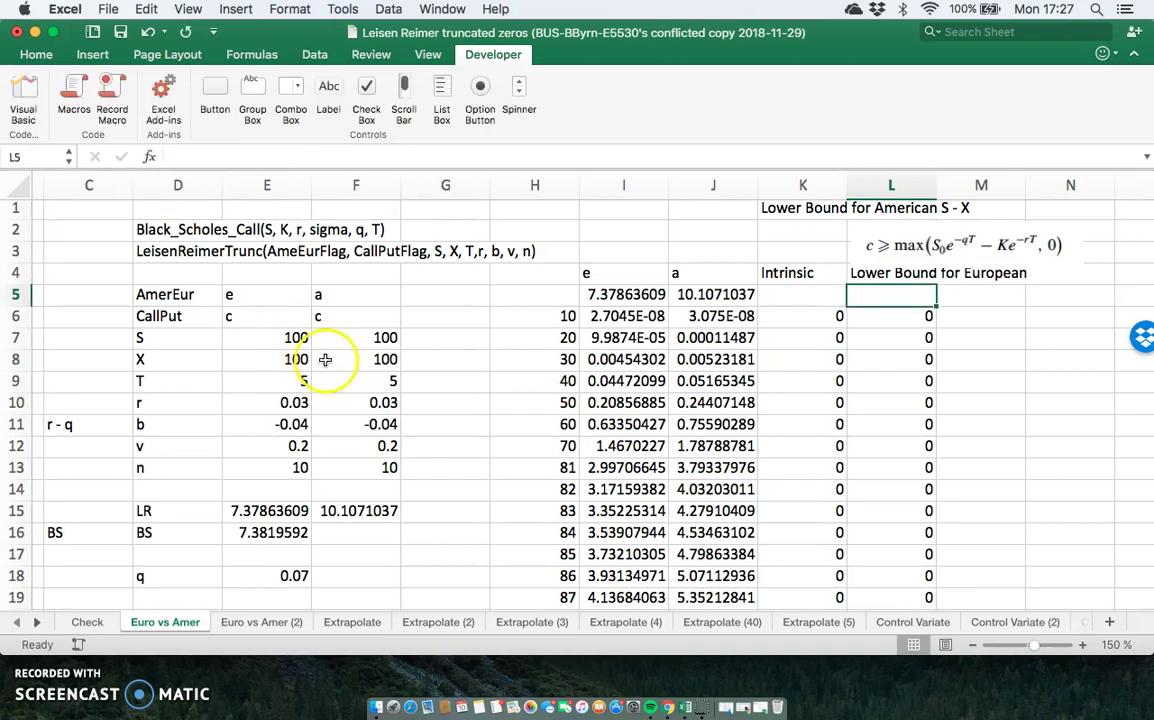
# Inspect the Intrinsic formula in K6 and the headings in K4 and K1 that describe the American lower bound.
pyautogui.click(690, 380)
pyautogui.click(795, 322)
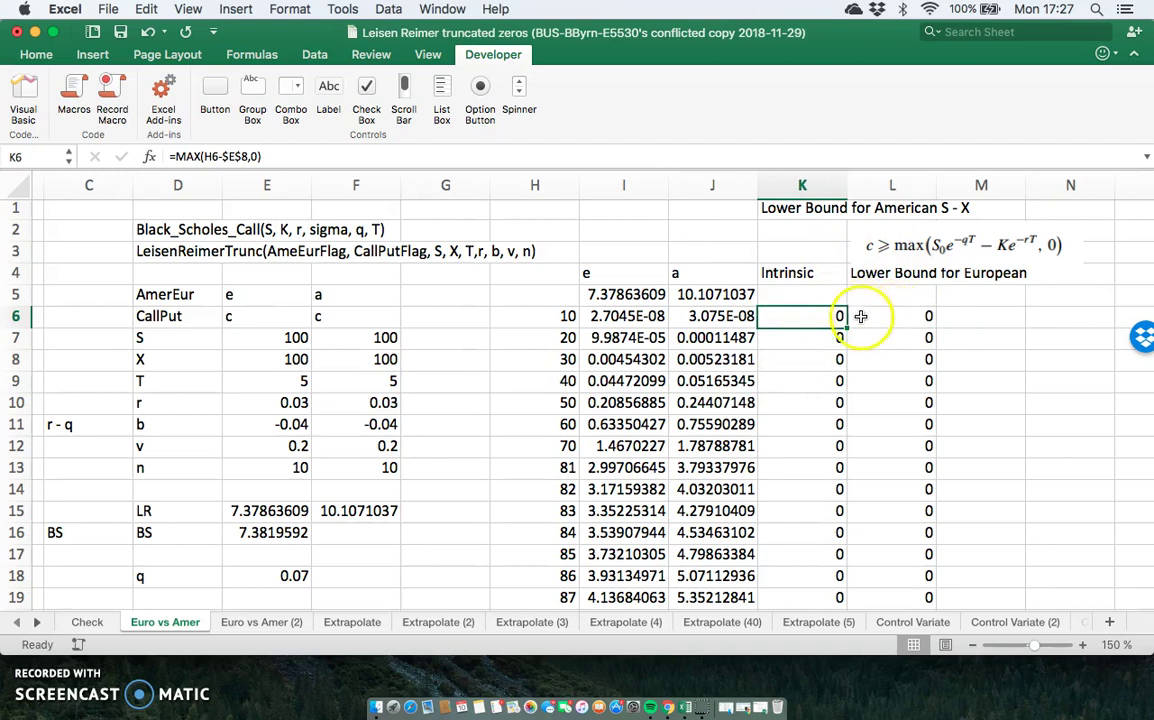
pyautogui.click(806, 272)
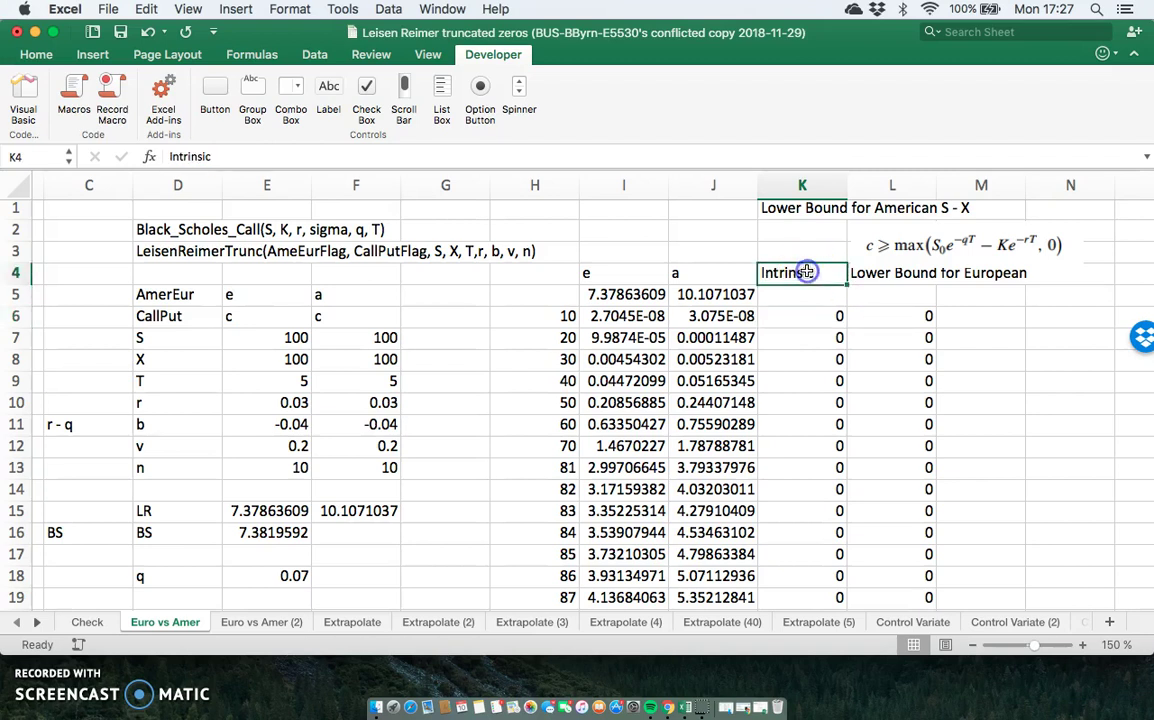
pyautogui.click(785, 208)
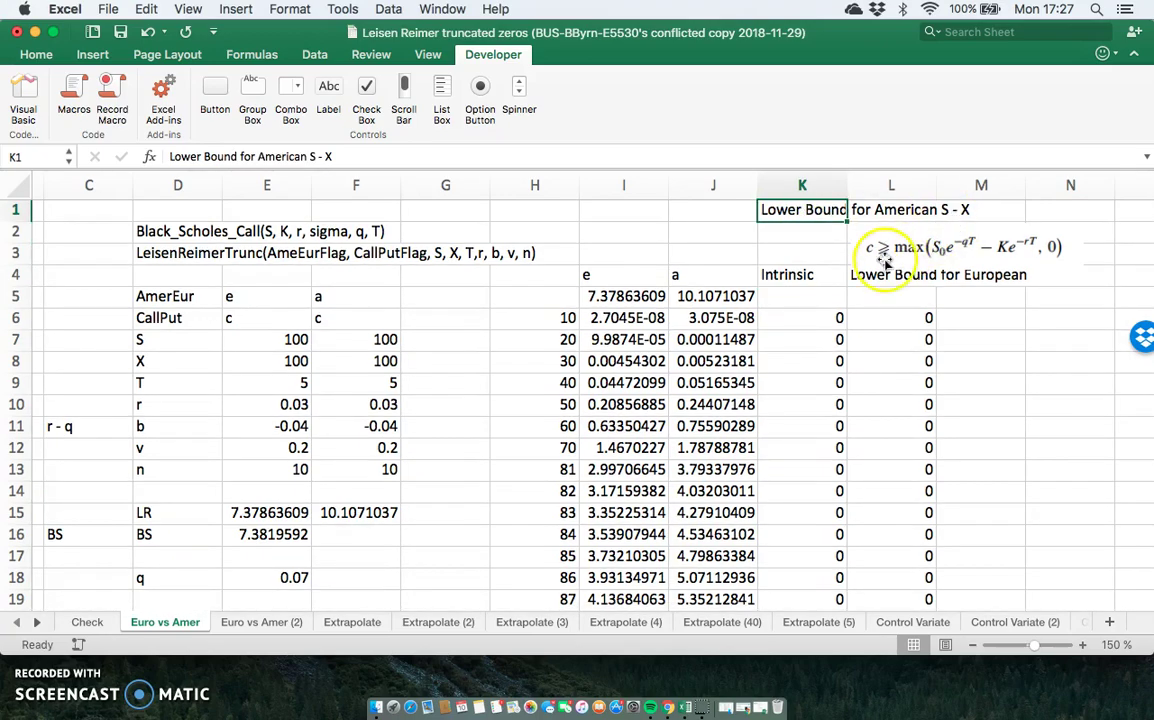
# Compare the European and American call prices with their lower bounds in columns K and L across rows 6 to 63.
pyautogui.scroll(-20, 893, 392)
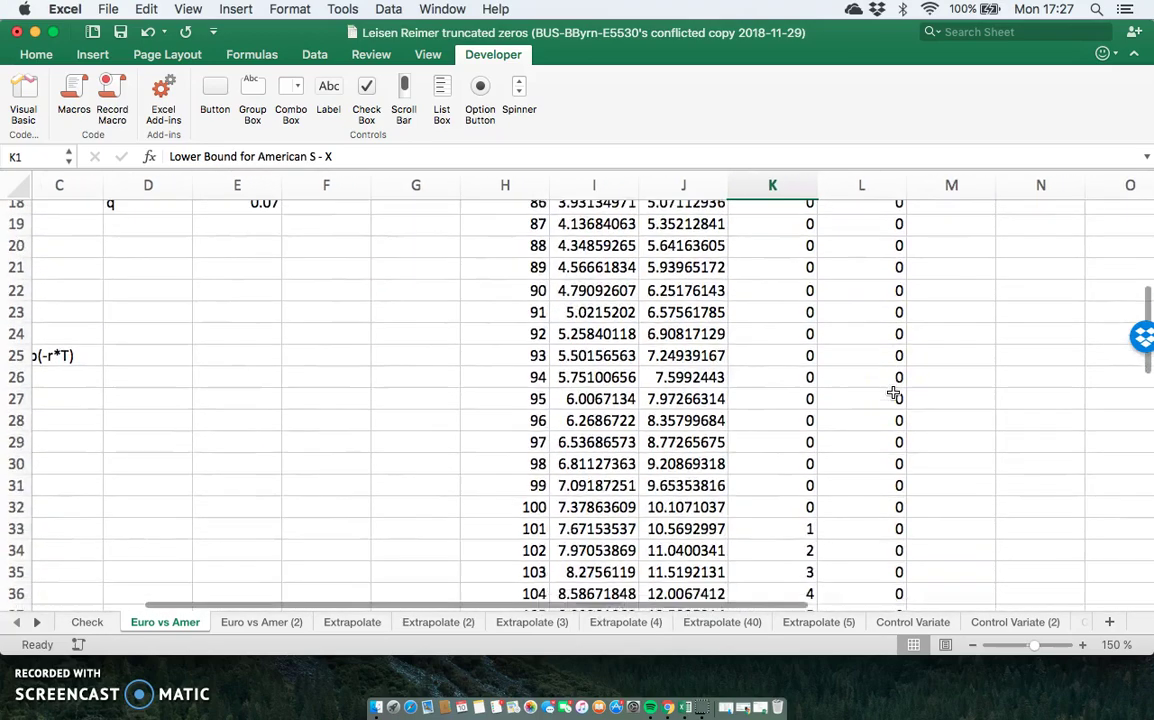
pyautogui.hscroll(1, 893, 392)
pyautogui.scroll(5, 893, 392)
pyautogui.hscroll(-1, 893, 392)
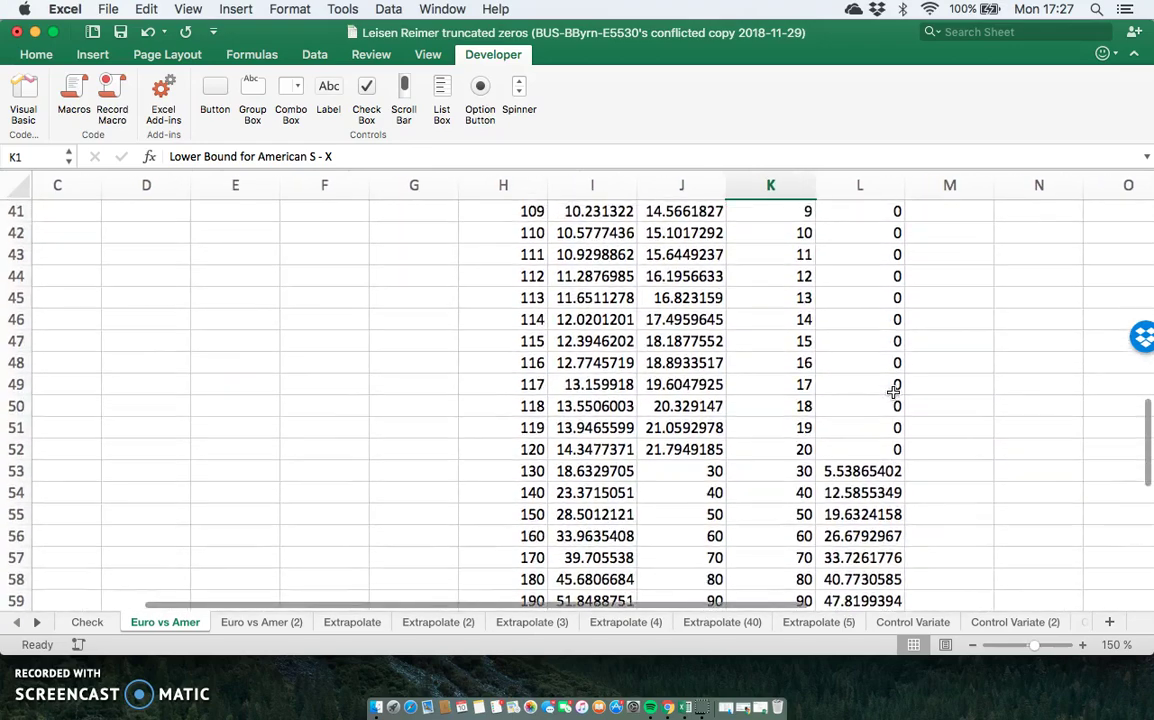
pyautogui.scroll(20, 893, 392)
pyautogui.hscroll(-1, 893, 392)
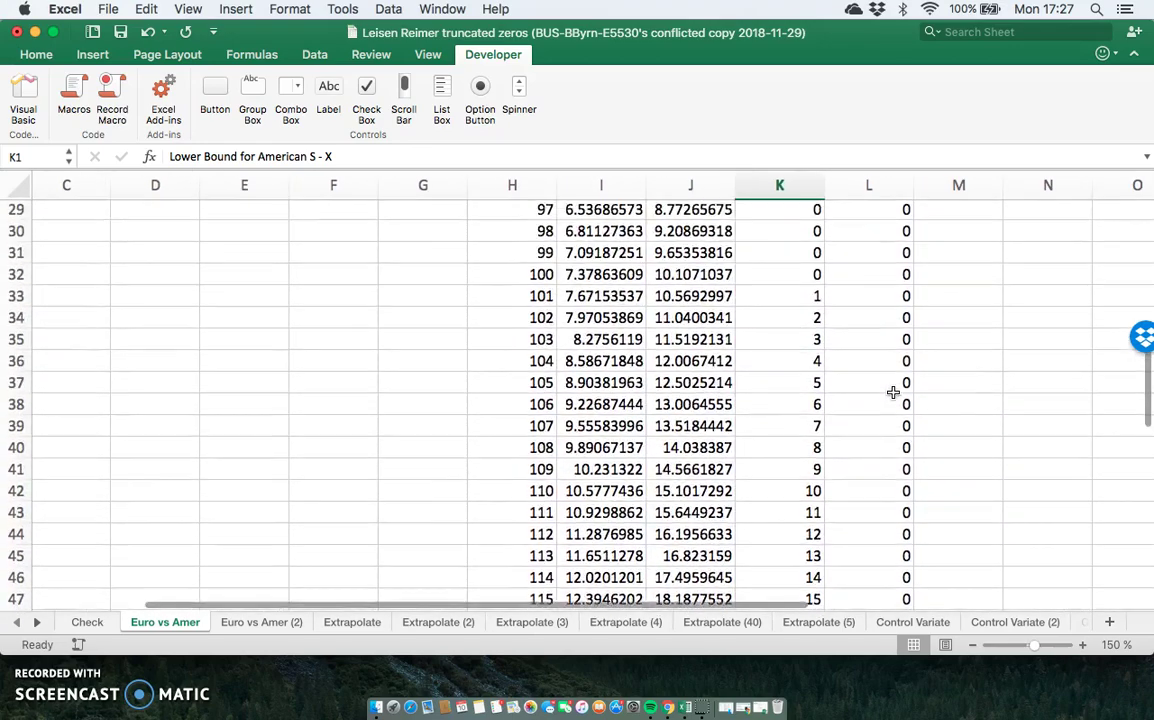
pyautogui.scroll(-14, 893, 392)
pyautogui.hscroll(1, 893, 392)
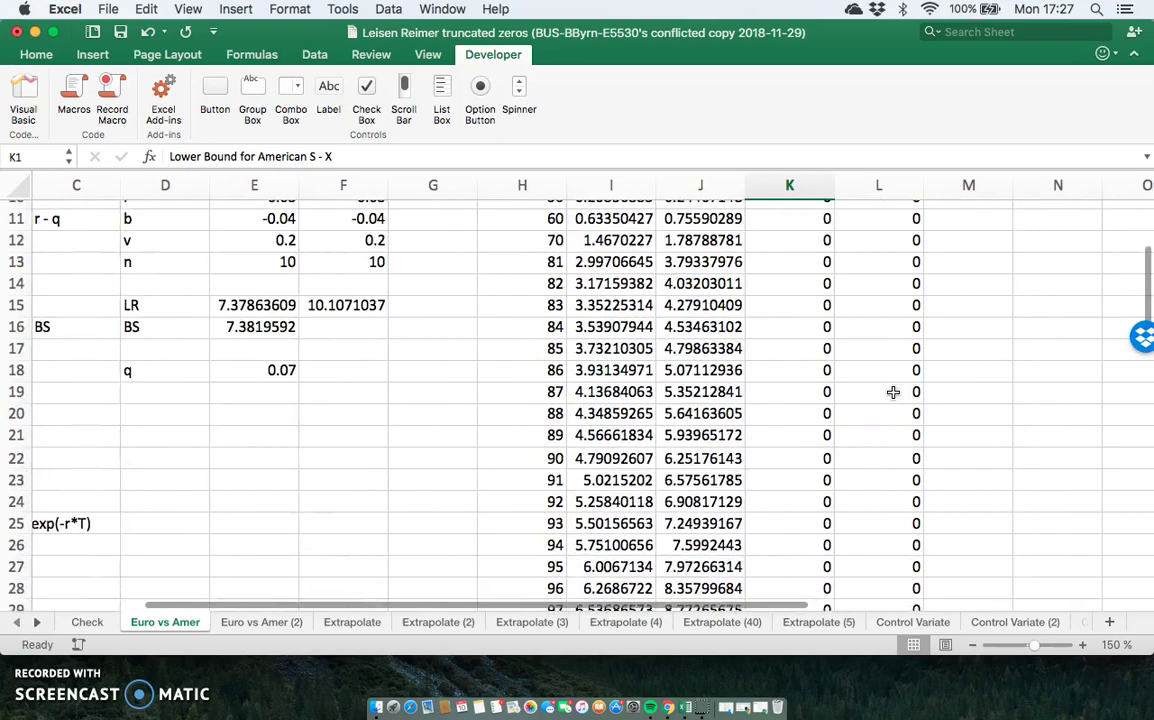
pyautogui.scroll(-1, 893, 392)
pyautogui.hscroll(-1, 893, 392)
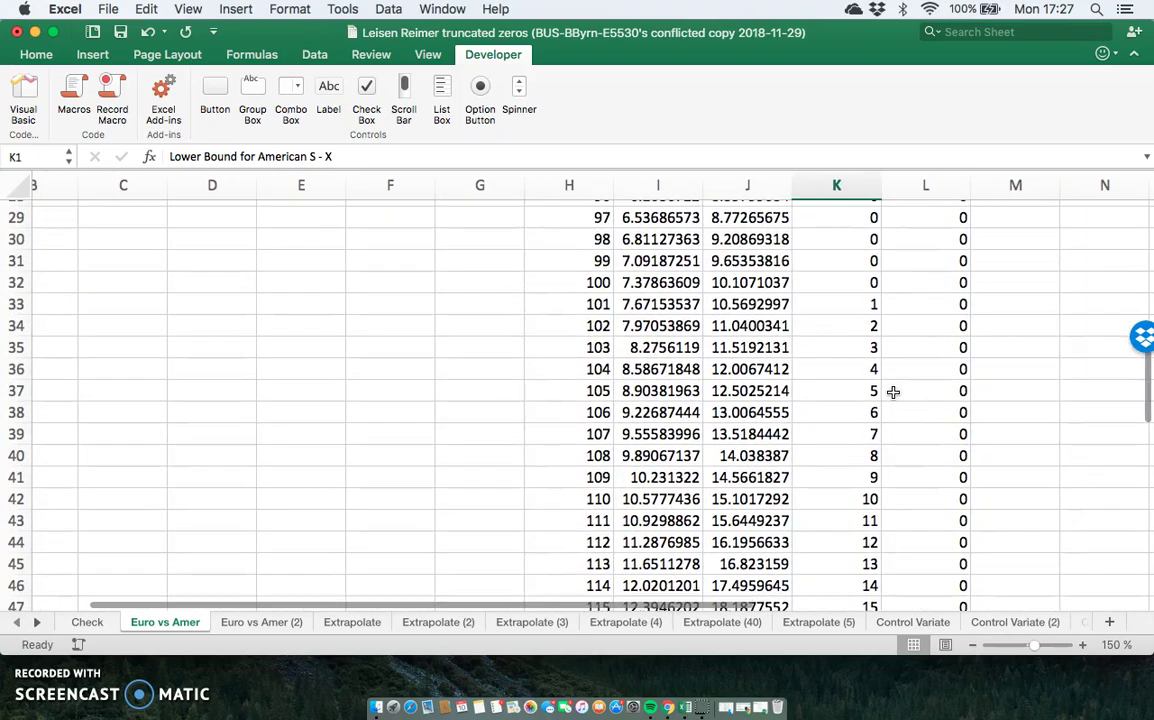
pyautogui.scroll(-10, 893, 392)
pyautogui.hscroll(1, 893, 392)
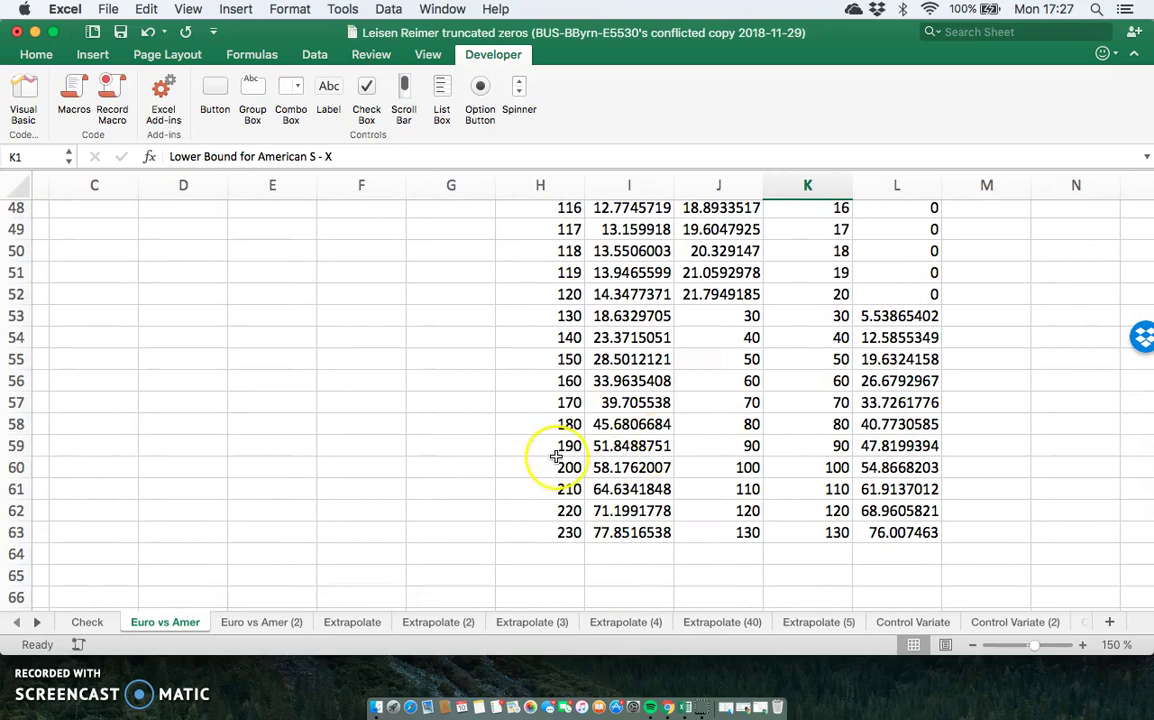
pyautogui.scroll(2, 556, 457)
pyautogui.hscroll(-1, 556, 457)
pyautogui.scroll(20, 556, 457)
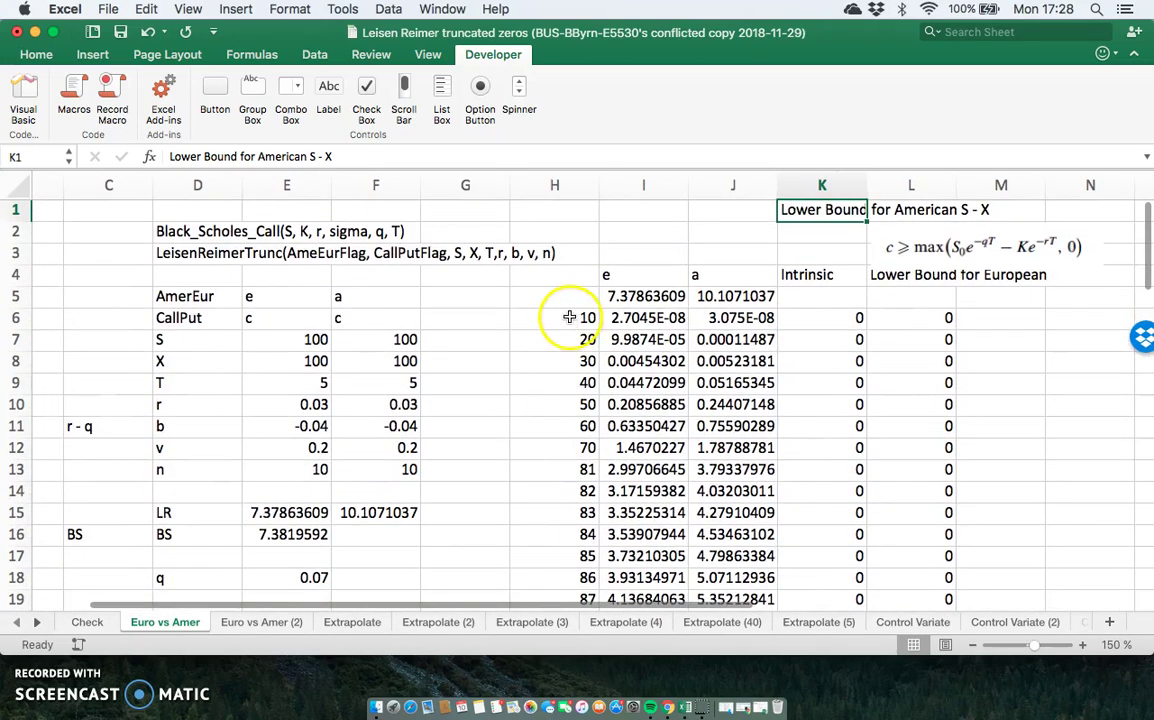
# Step through the stock prices in column H from 10 in H6 to 230 in H63, examining the call prices alongside.
pyautogui.click(569, 317)
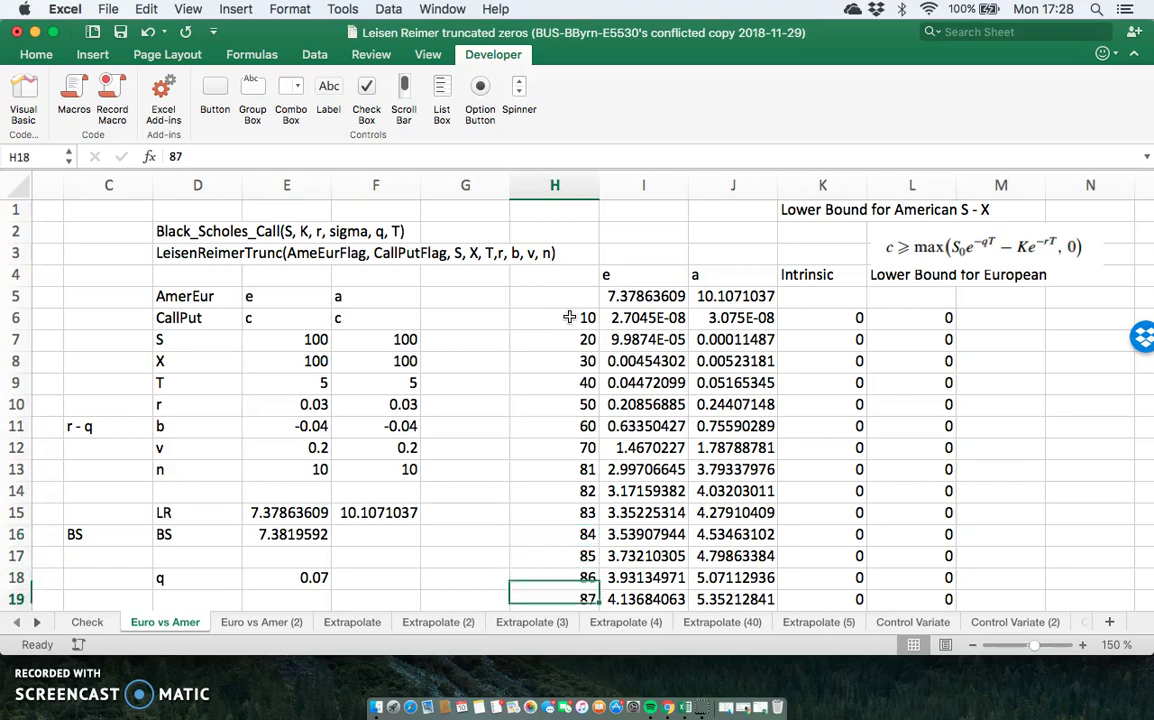
pyautogui.press('Down')
pyautogui.press('Down')
pyautogui.press('Down')
pyautogui.press('Down')
pyautogui.press('Down')
pyautogui.press('Down')
pyautogui.press('Down')
pyautogui.press('Down')
pyautogui.press('Down')
pyautogui.press('Down')
pyautogui.press('Down')
pyautogui.press('Down')
pyautogui.press('Down')
pyautogui.press('Down')
pyautogui.press('Down')
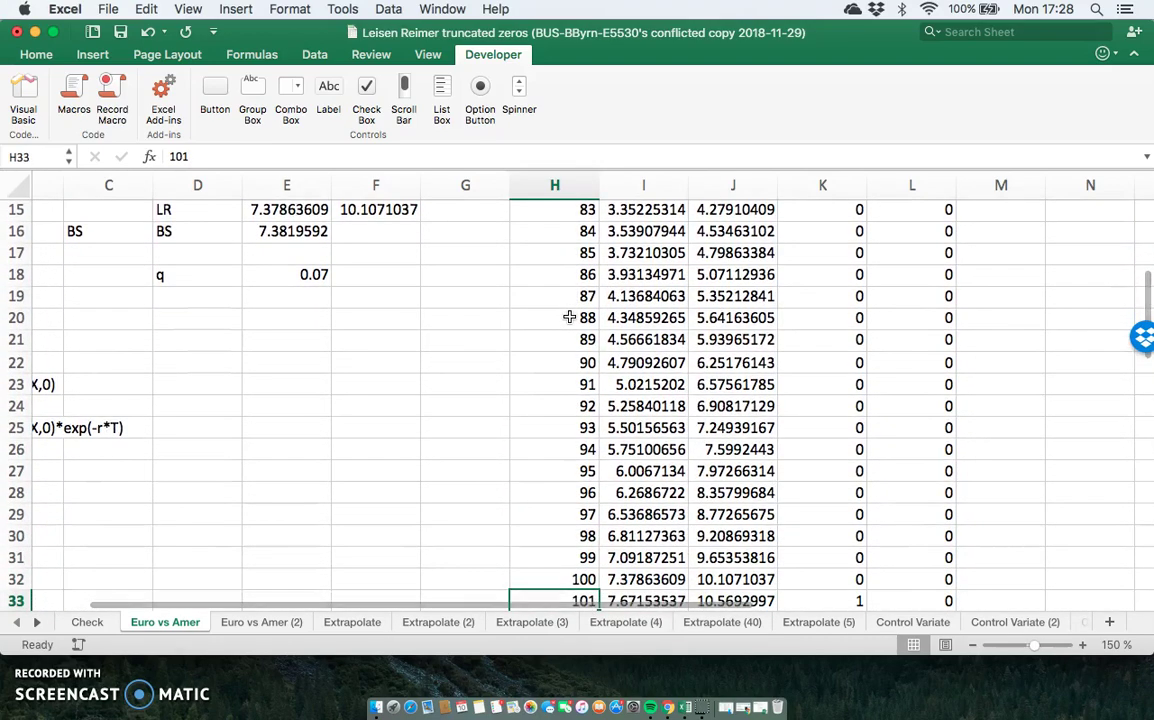
pyautogui.press('Down')
pyautogui.press('Down')
pyautogui.press('Down')
pyautogui.press('Down')
pyautogui.press('Down')
pyautogui.press('Down')
pyautogui.press('Down')
pyautogui.press('Down')
pyautogui.press('Down')
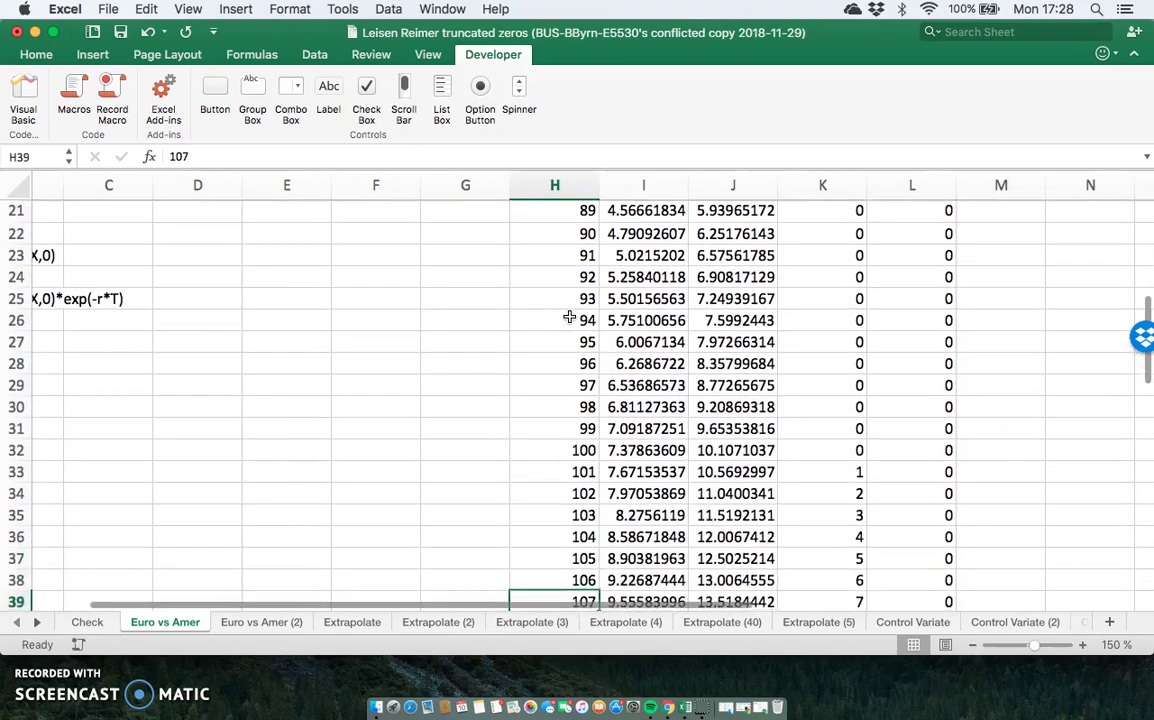
pyautogui.press('Down')
pyautogui.press('Down')
pyautogui.press('Down')
pyautogui.press('Down')
pyautogui.press('Down')
pyautogui.press('Down')
pyautogui.press('Down')
pyautogui.press('Down')
pyautogui.press('Down')
pyautogui.press('Down')
pyautogui.press('Down')
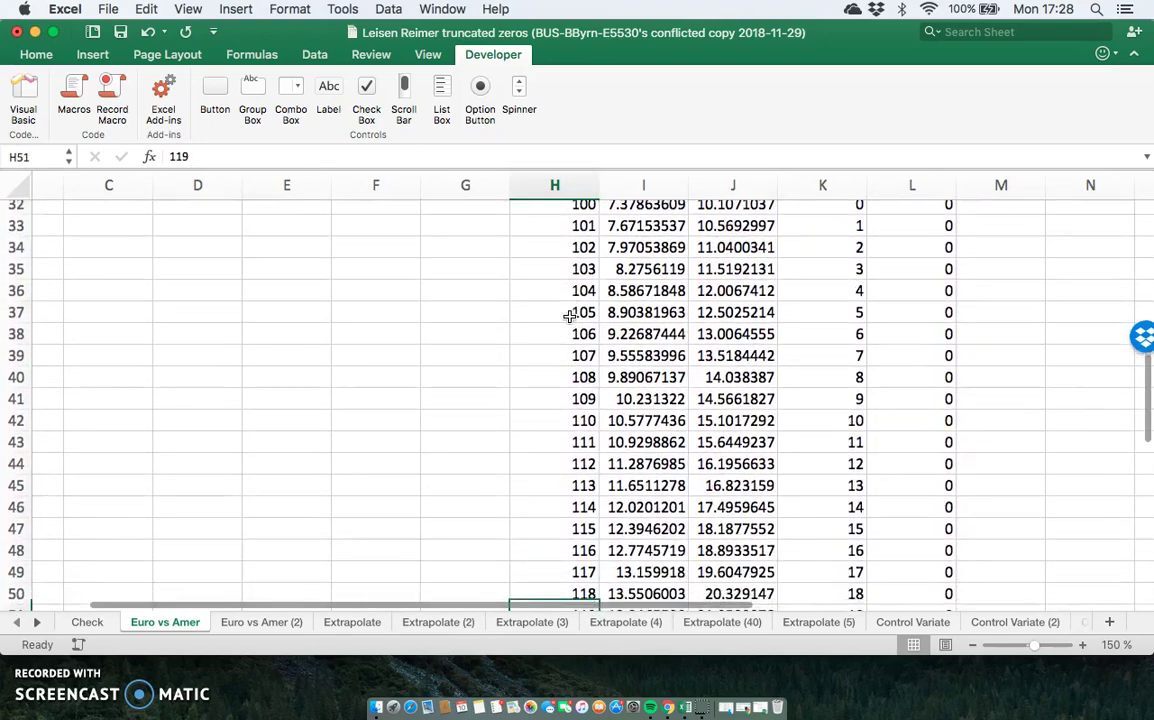
pyautogui.press('Down')
pyautogui.press('Down')
pyautogui.press('Down')
pyautogui.press('Down')
pyautogui.press('Down')
pyautogui.press('Down')
pyautogui.press('Down')
pyautogui.press('Down')
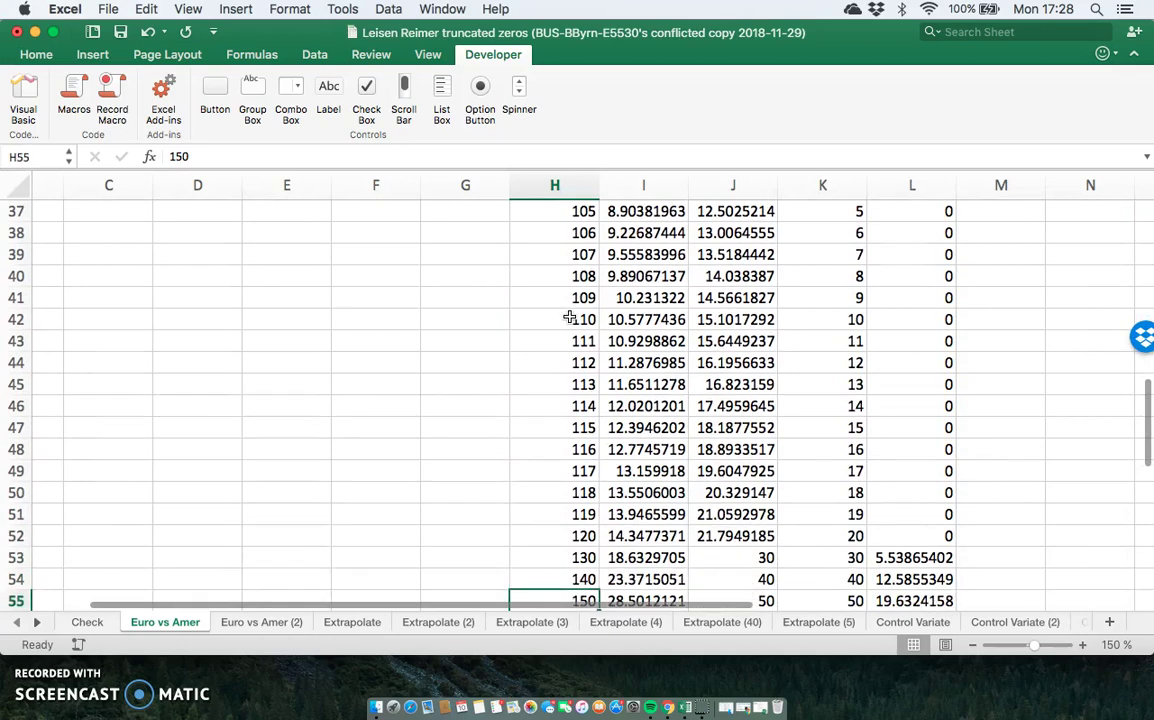
pyautogui.press('Down')
pyautogui.press('Down')
pyautogui.press('Down')
pyautogui.press('Down')
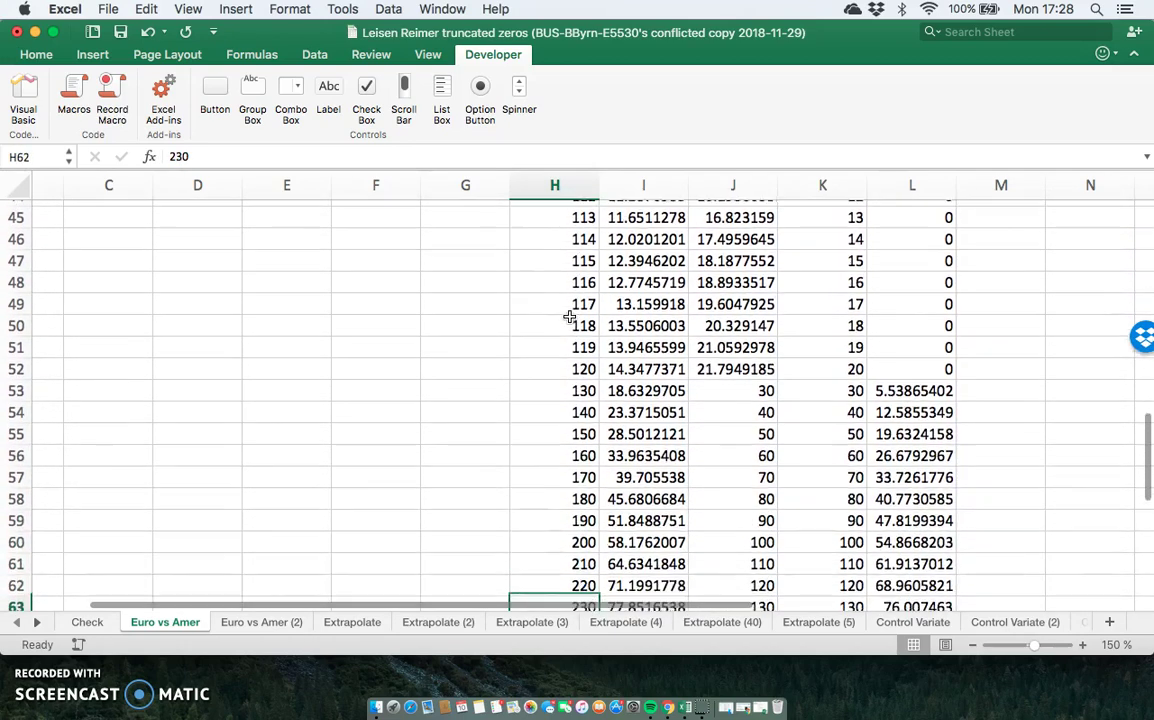
# Go back through the stock prices in column H from row 63 to H1, reviewing the prices and lower bounds.
pyautogui.press('Up')
pyautogui.press('Up')
pyautogui.press('Up')
pyautogui.press('Up')
pyautogui.press('Up')
pyautogui.press('Up')
pyautogui.press('Up')
pyautogui.press('Up')
pyautogui.press('Up')
pyautogui.press('Up')
pyautogui.press('Up')
pyautogui.press('Up')
pyautogui.press('Up')
pyautogui.press('Up')
pyautogui.press('Up')
pyautogui.press('Up')
pyautogui.press('Up')
pyautogui.press('Up')
pyautogui.press('Up')
pyautogui.press('Up')
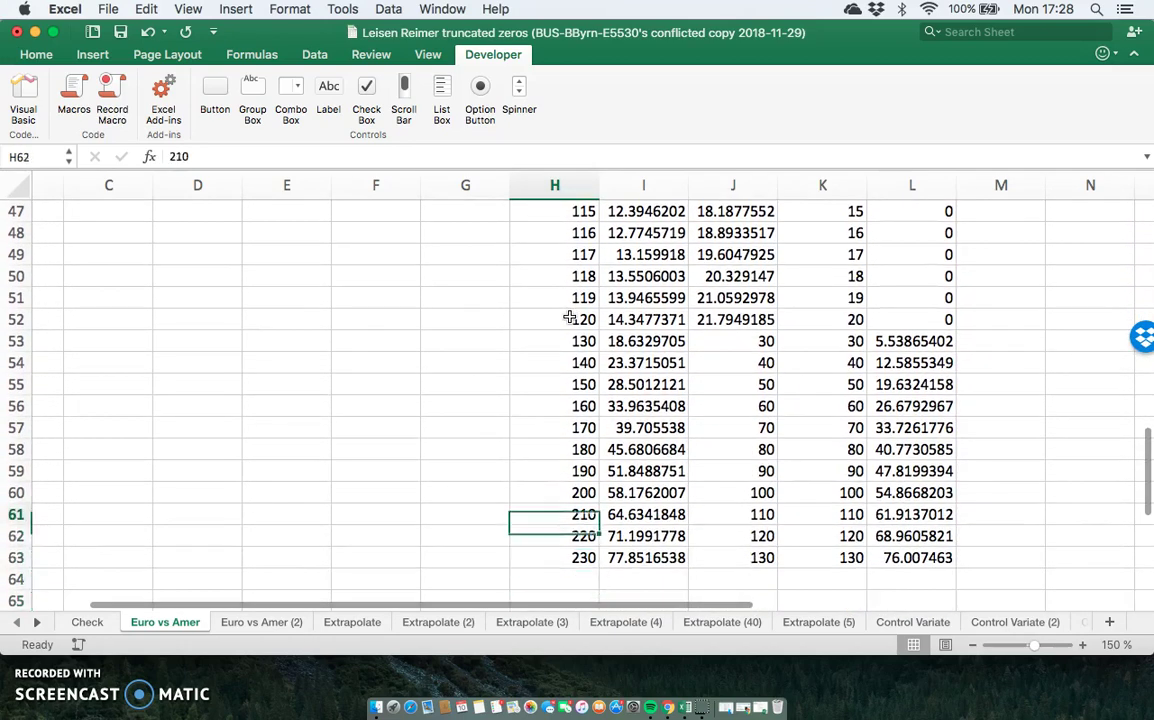
pyautogui.press('Up')
pyautogui.press('Up')
pyautogui.press('Up')
pyautogui.press('Up')
pyautogui.press('Up')
pyautogui.press('Up')
pyautogui.press('Up')
pyautogui.press('Up')
pyautogui.press('Up')
pyautogui.press('Up')
pyautogui.press('Up')
pyautogui.press('Up')
pyautogui.press('Up')
pyautogui.press('Up')
pyautogui.press('Up')
pyautogui.press('Up')
pyautogui.press('Up')
pyautogui.press('Up')
pyautogui.press('Up')
pyautogui.press('Up')
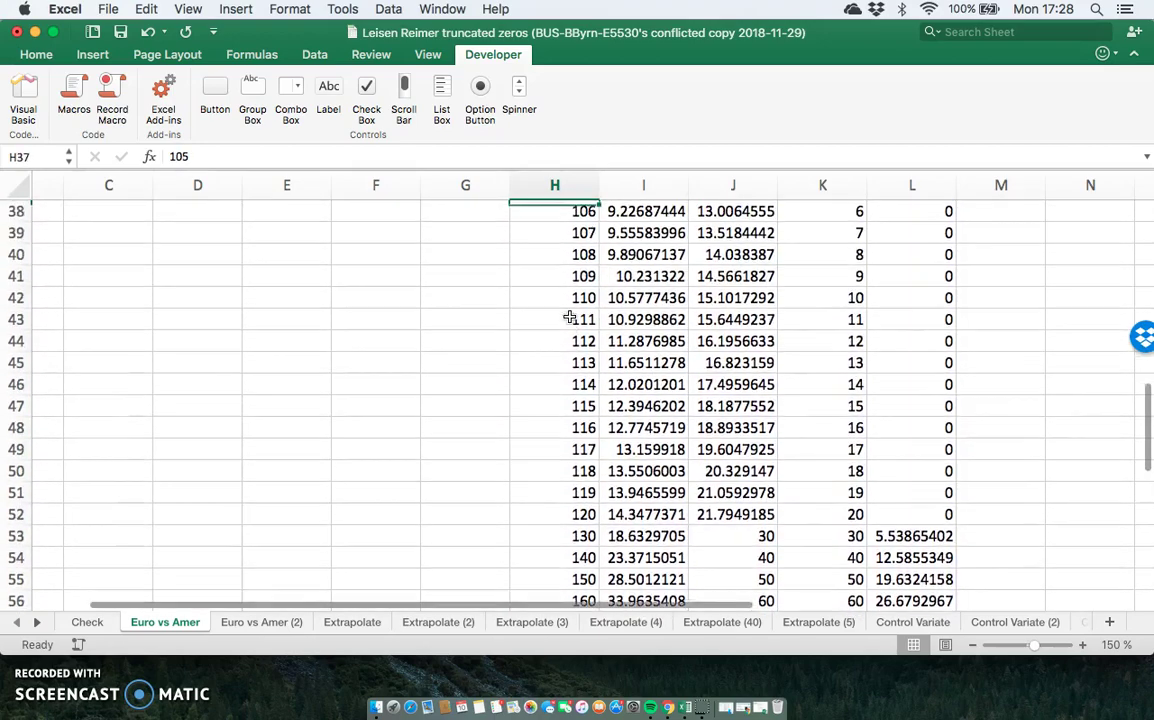
pyautogui.press('Up')
pyautogui.press('Up')
pyautogui.press('Up')
pyautogui.press('Up')
pyautogui.press('Up')
pyautogui.press('Up')
pyautogui.press('Up')
pyautogui.press('Up')
pyautogui.press('Up')
pyautogui.press('Up')
pyautogui.press('Up')
pyautogui.press('Up')
pyautogui.press('Up')
pyautogui.press('Up')
pyautogui.press('Up')
pyautogui.press('Up')
pyautogui.press('Up')
pyautogui.press('Up')
pyautogui.press('Up')
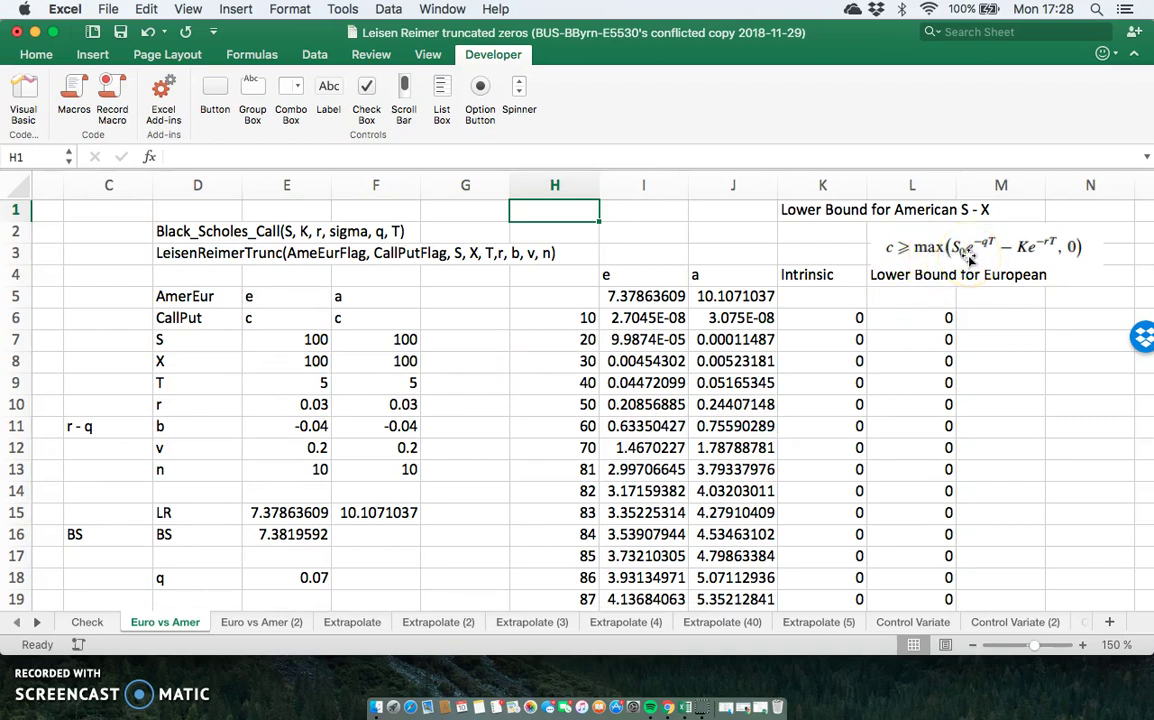
# Switch to Mendeley Desktop and review the paper "Valuation of American Futures Options: Theory and Empirical Tests" from its title page to Figure 1.
pyautogui.click(660, 707)
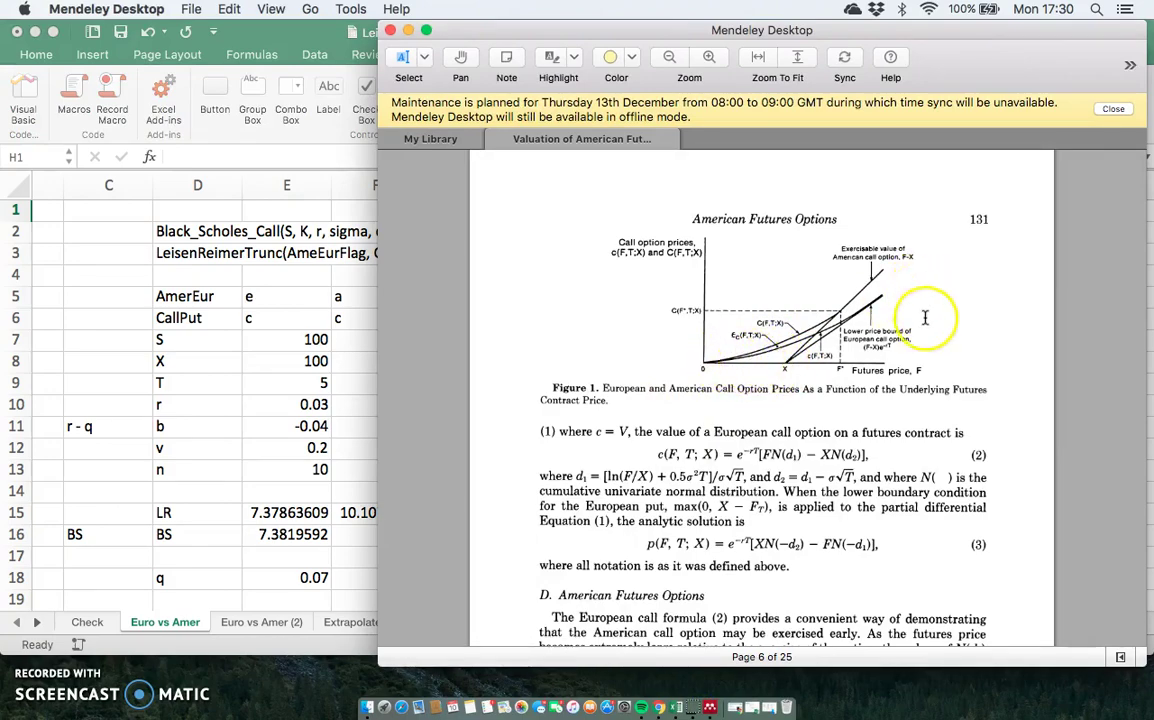
pyautogui.scroll(20, 858, 277)
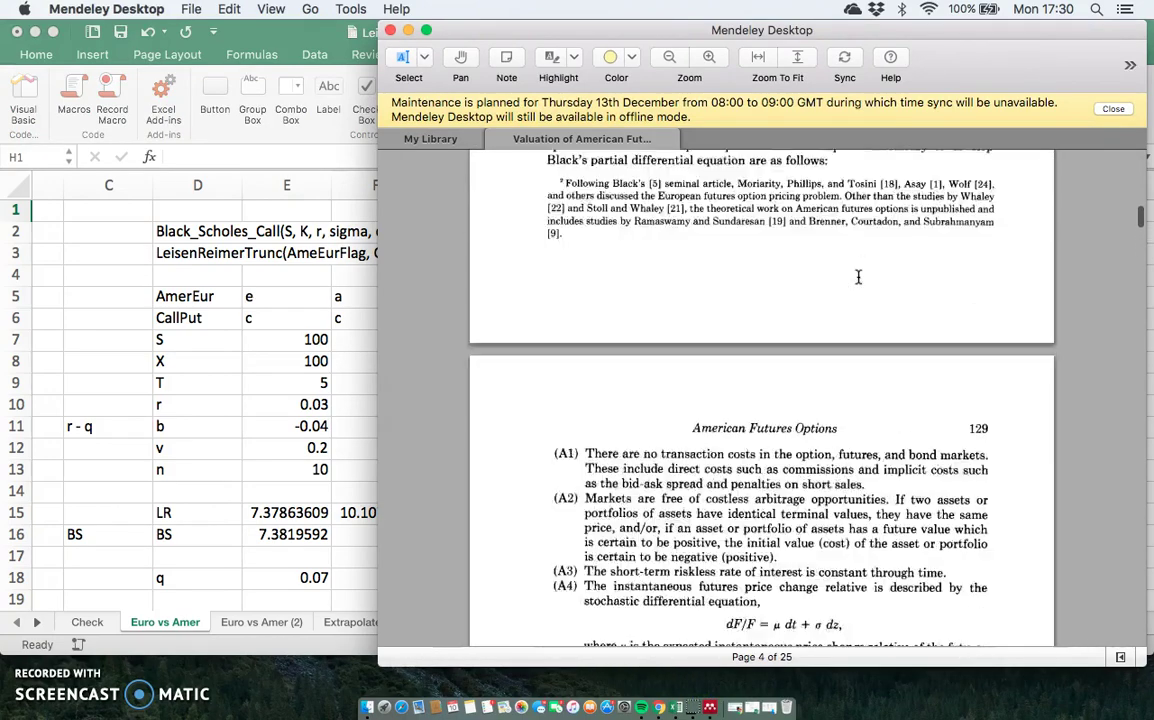
pyautogui.scroll(10, 858, 277)
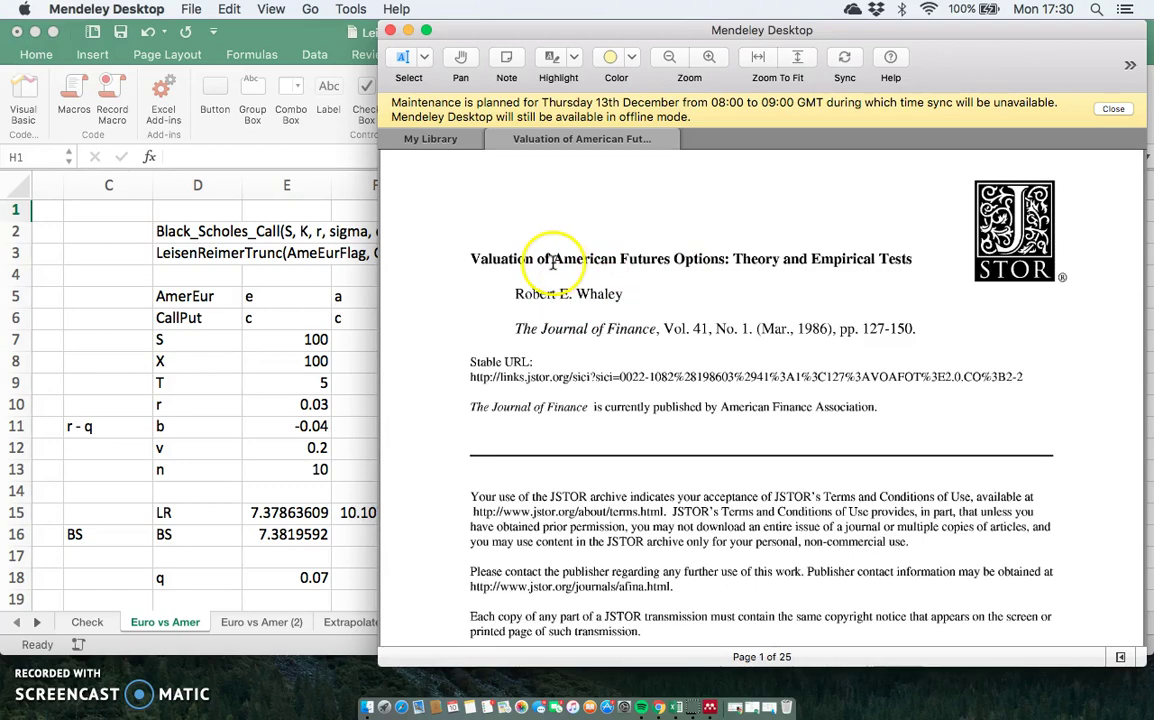
pyautogui.scroll(-15, 728, 310)
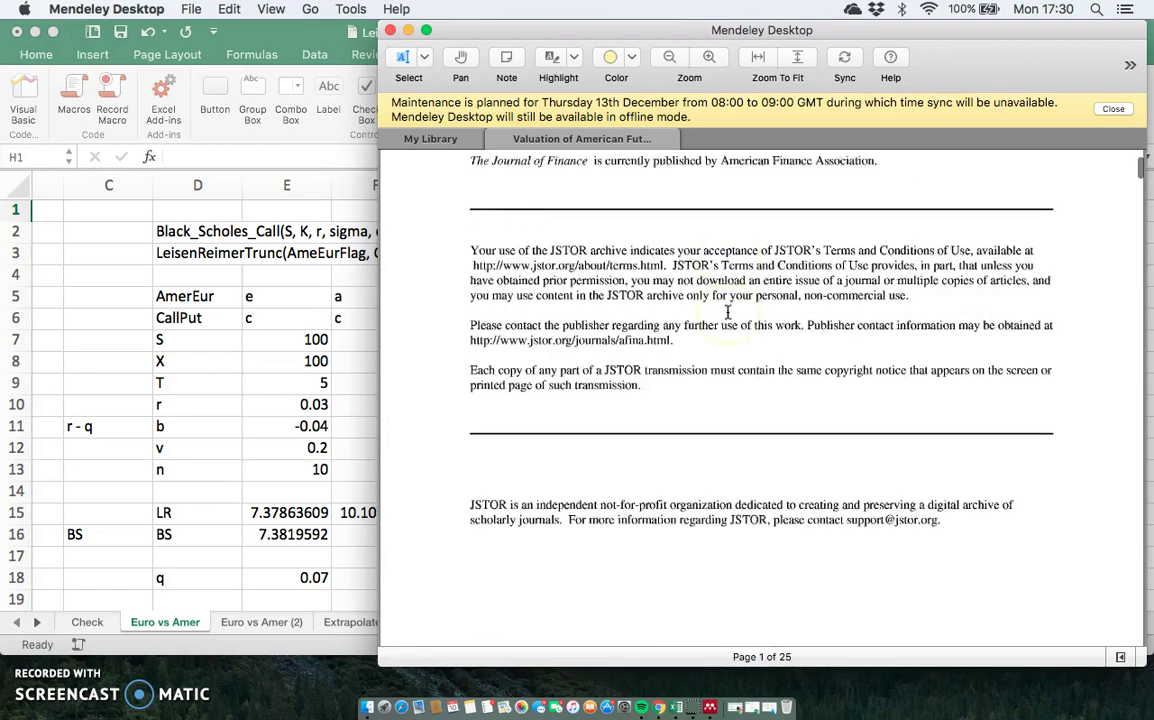
pyautogui.scroll(-20, 728, 312)
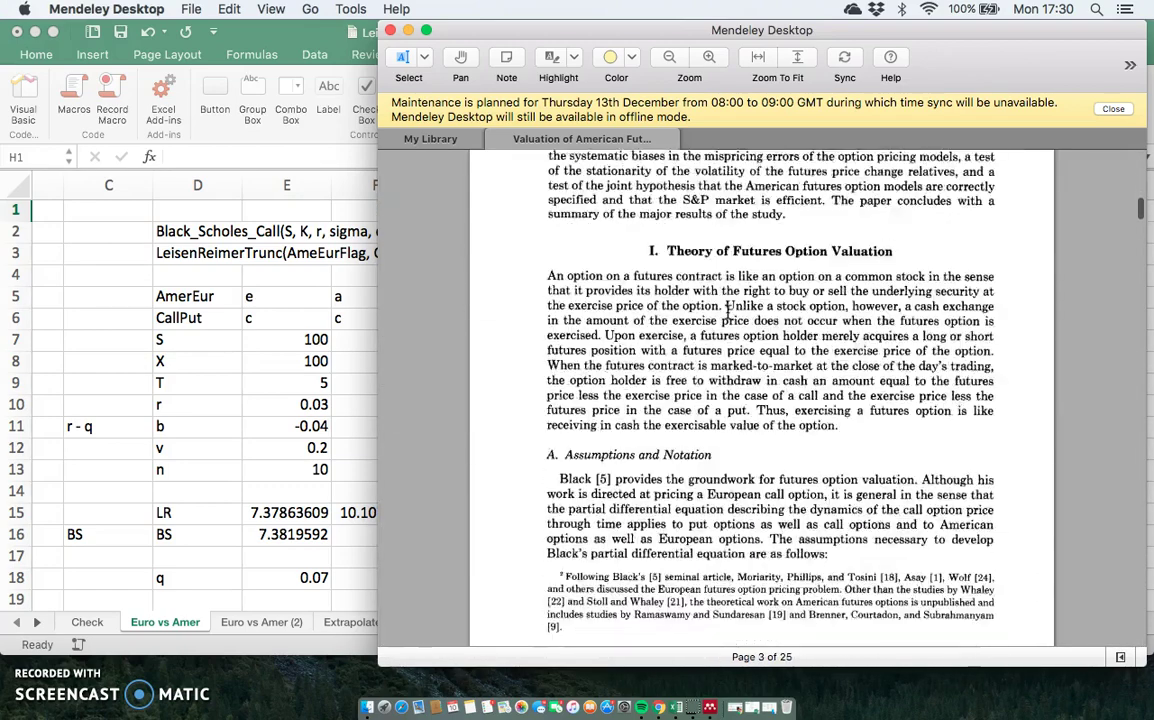
pyautogui.scroll(-20, 728, 312)
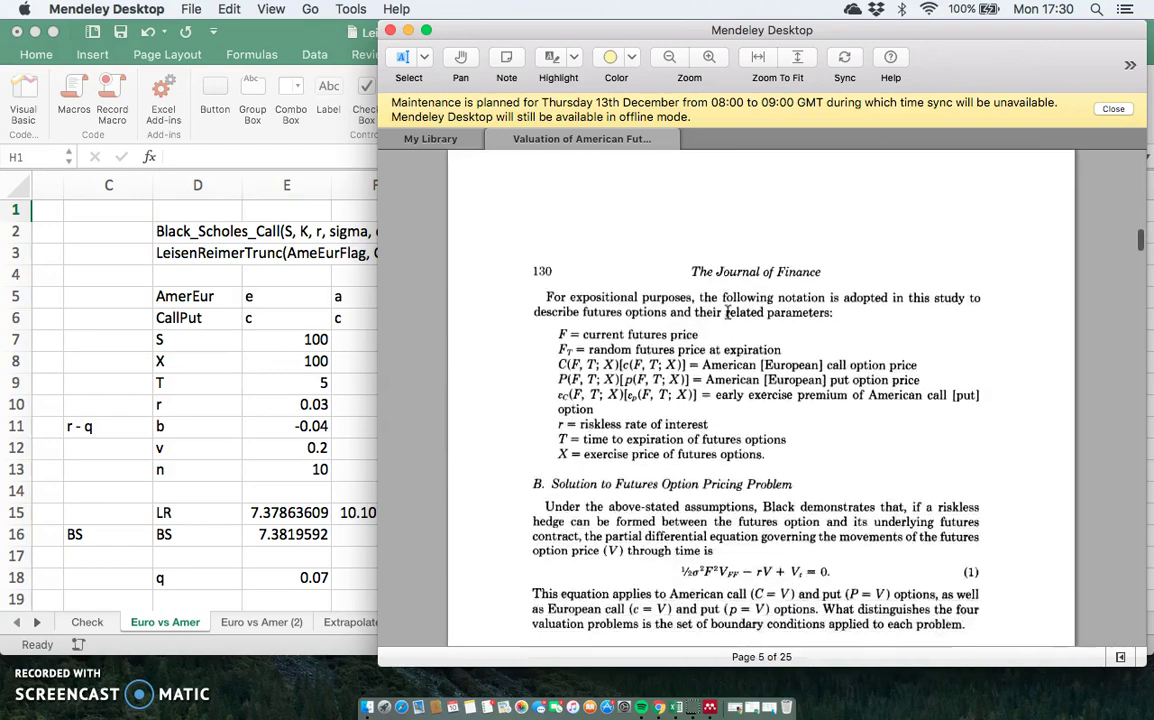
pyautogui.scroll(-3, 728, 312)
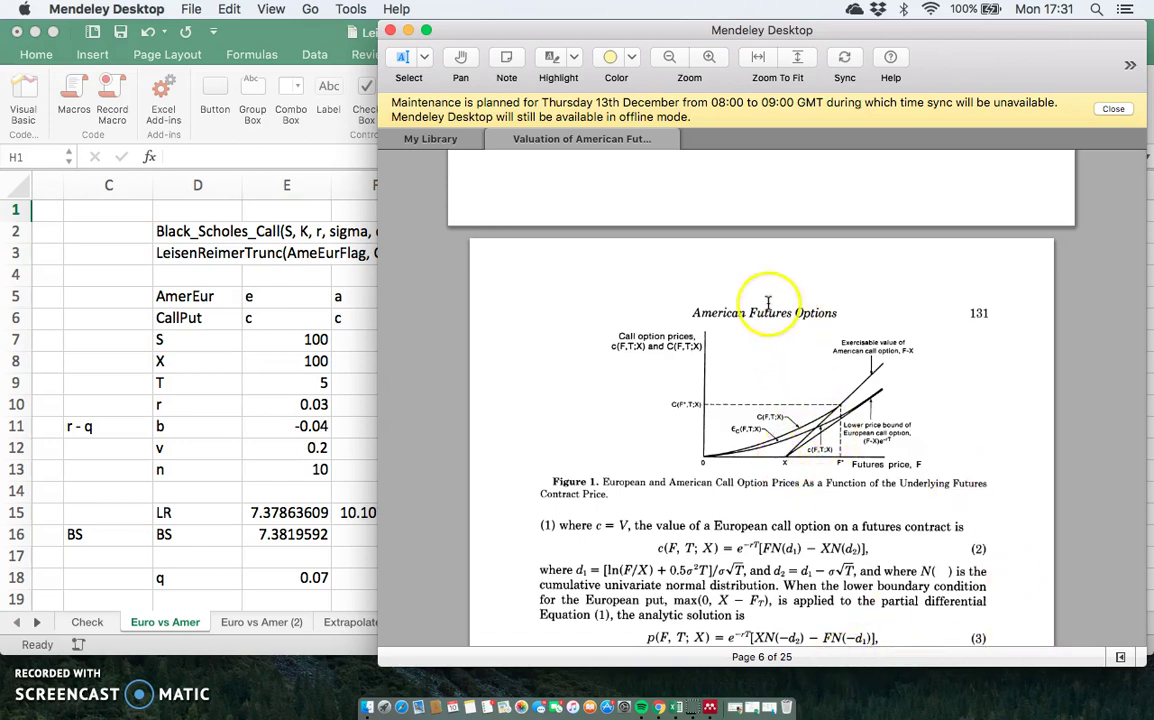
# Enlarge Figure 1 on page 131 and examine the European and American call price curves against their lower bounds.
pyautogui.click(708, 60)
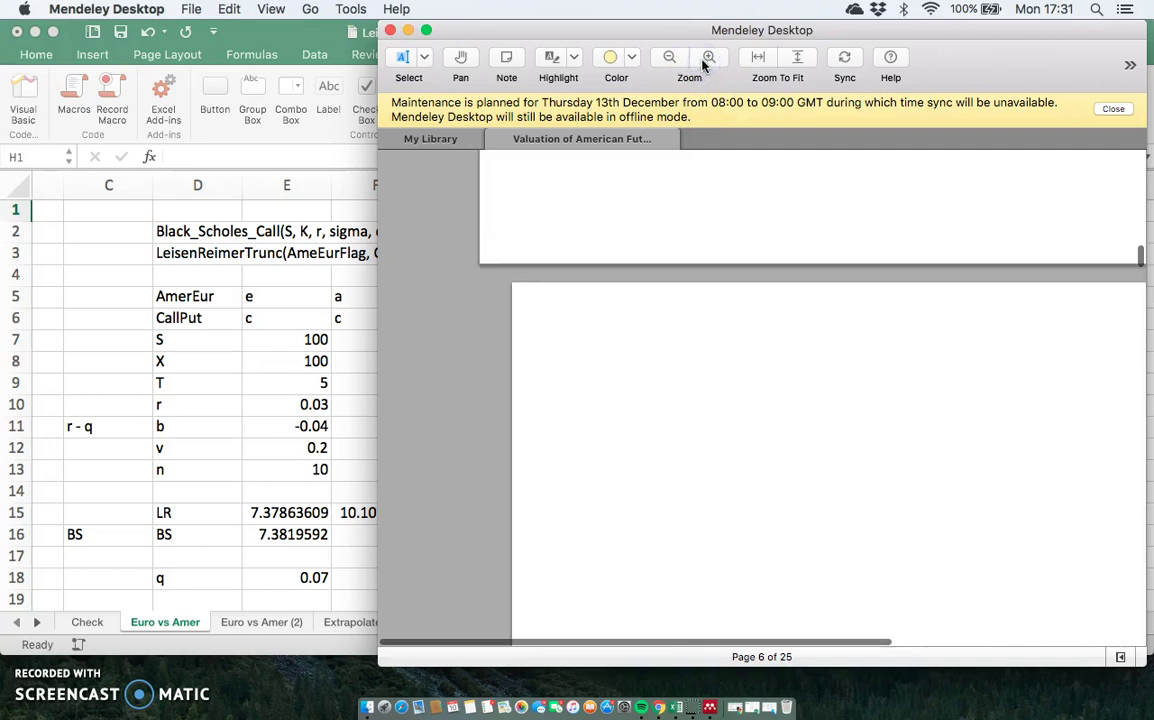
pyautogui.click(708, 60)
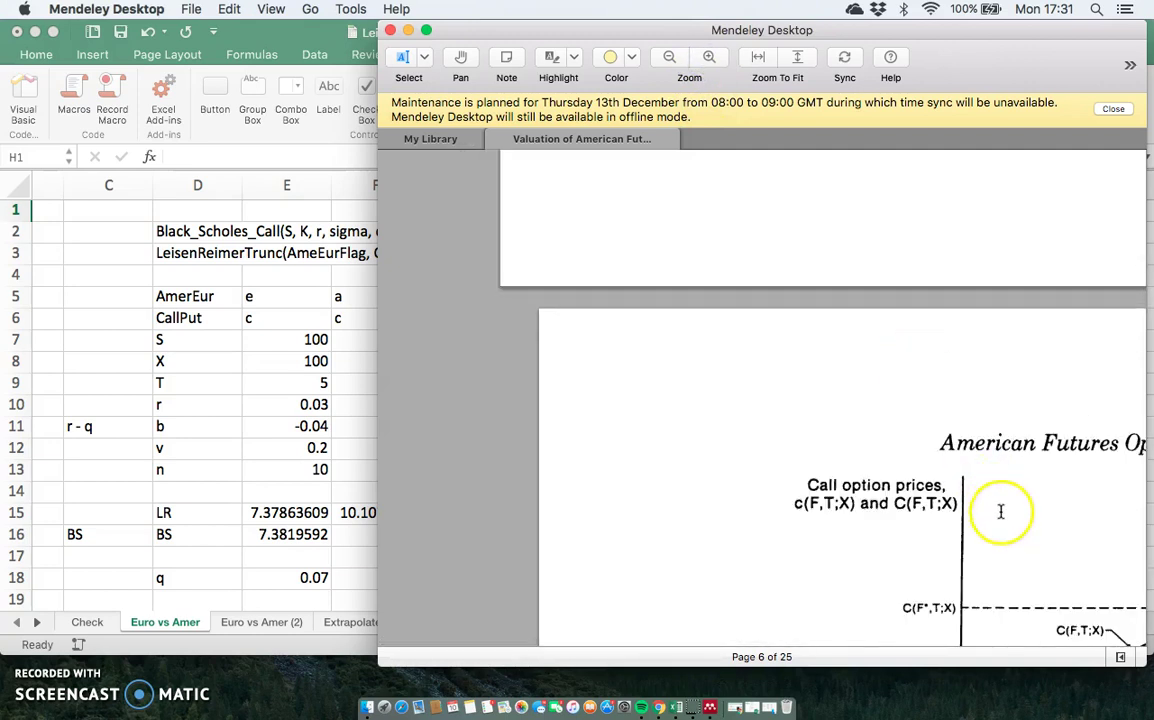
pyautogui.hscroll(5, 828, 506)
pyautogui.scroll(-5, 828, 506)
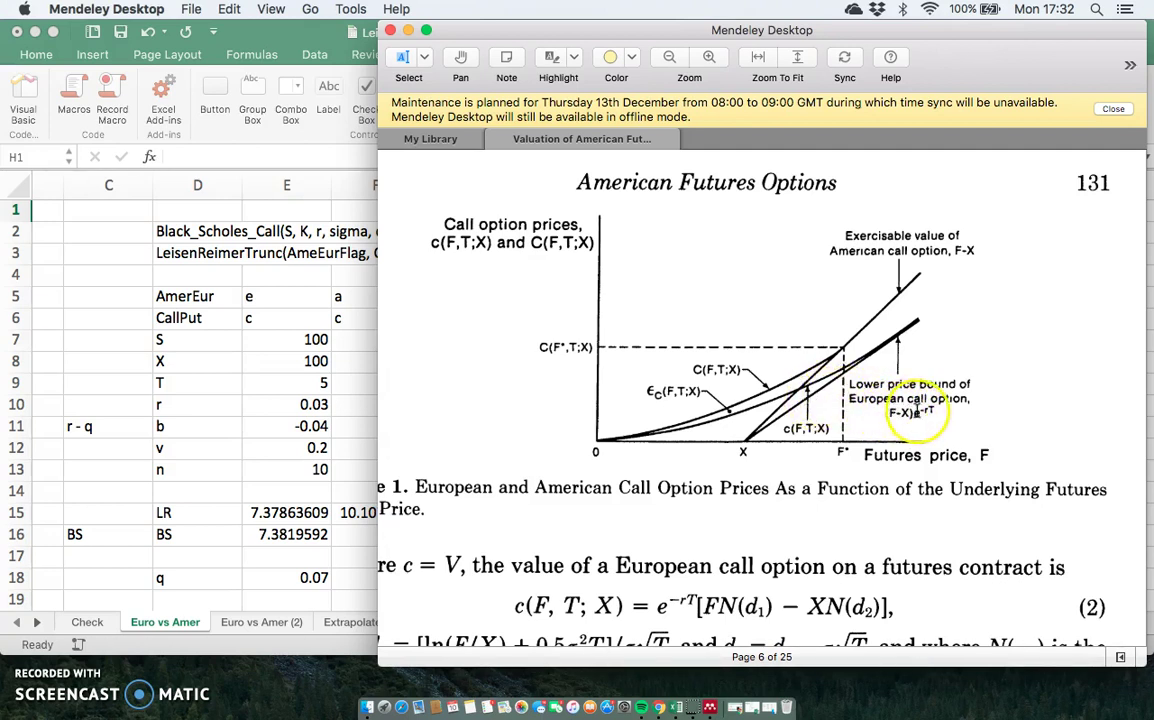
# Minimize the paper and return to the stock price column of the Euro vs Amer worksheet in Excel.
pyautogui.click(409, 31)
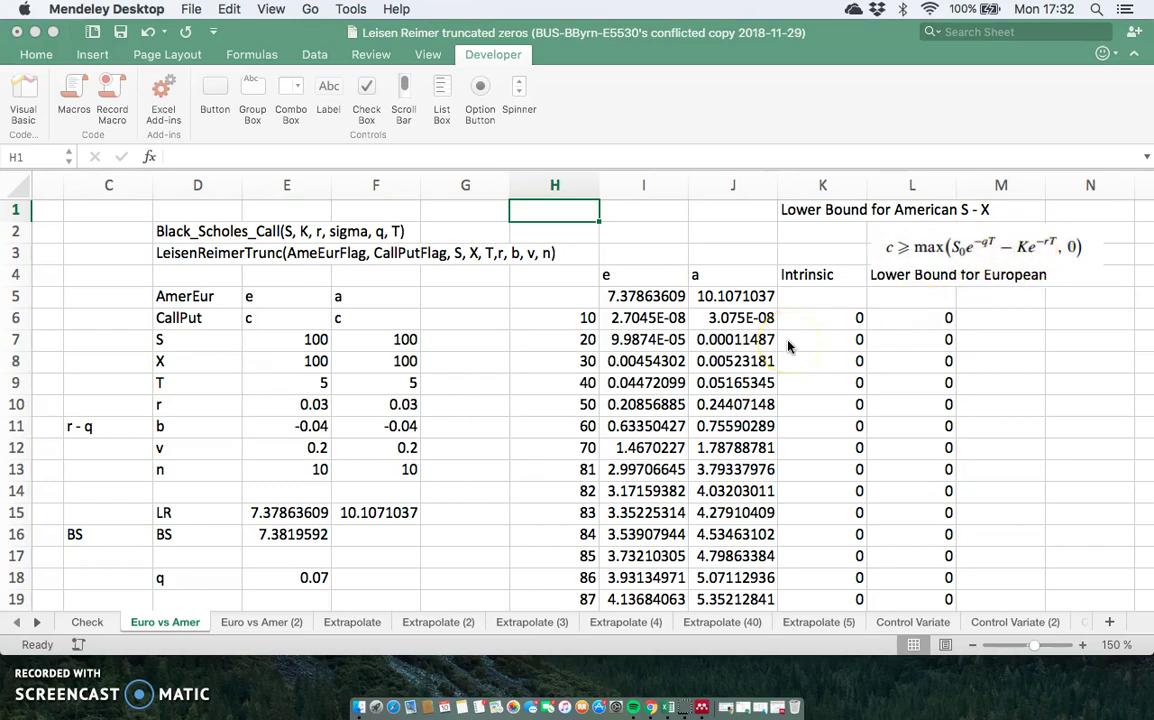
pyautogui.click(567, 321)
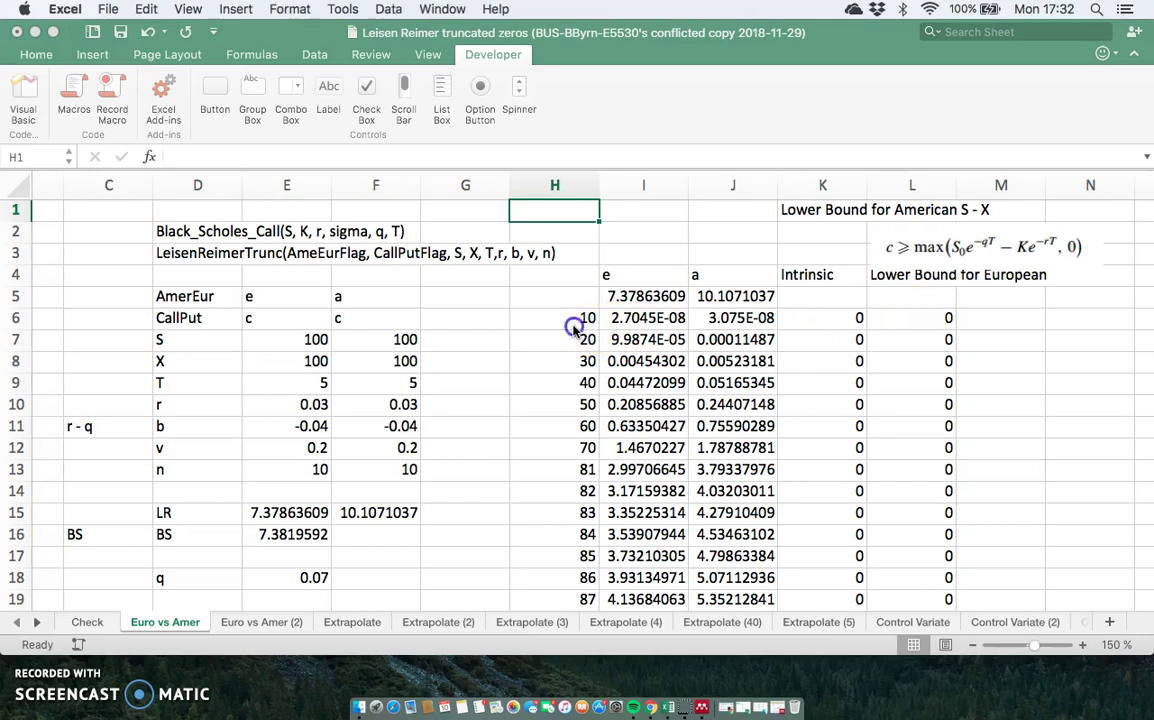
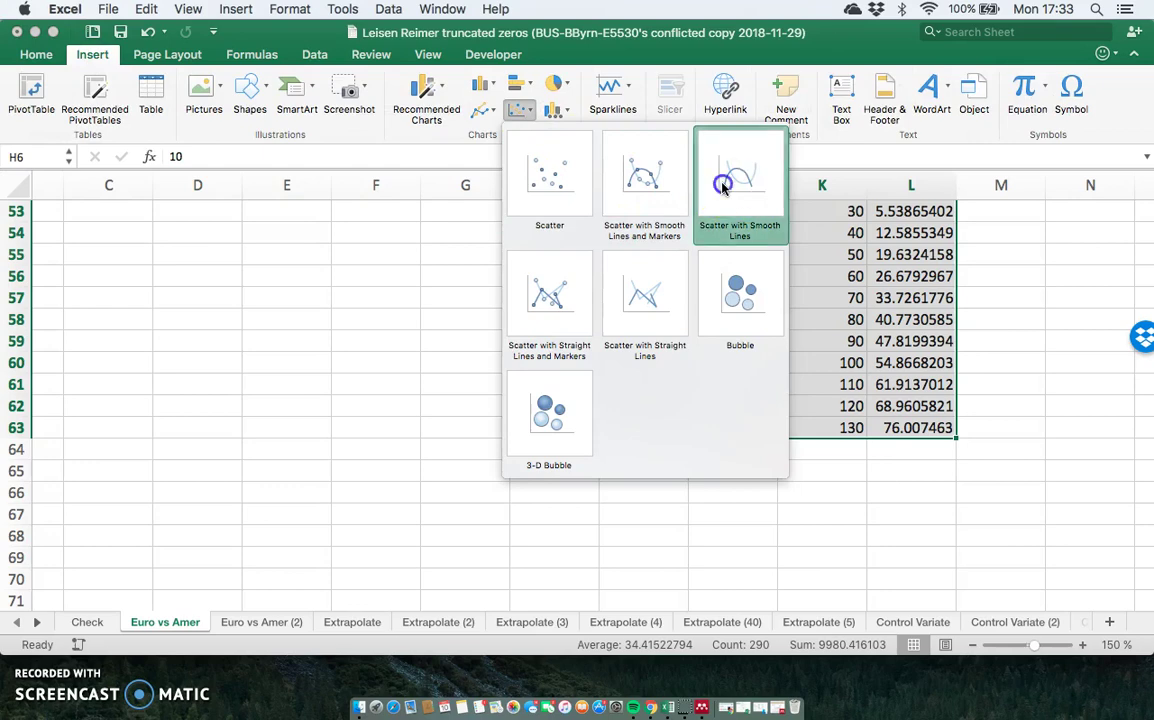
# Insert a Scatter with Smooth Lines chart from the selected data, place it over the top rows of the worksheet and enlarge it.
pyautogui.moveTo(743, 295); pyautogui.dragTo(739, 233)
pyautogui.scroll(3, 1035, 291)
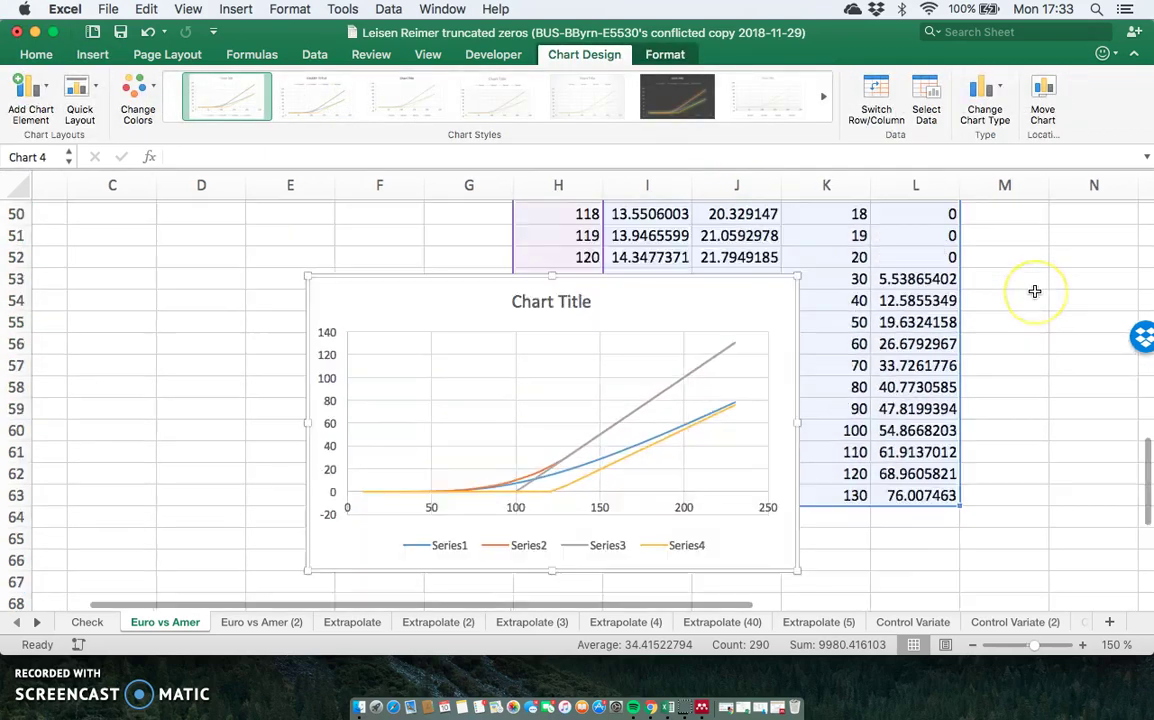
pyautogui.scroll(10, 1035, 291)
pyautogui.scroll(-7, 1035, 291)
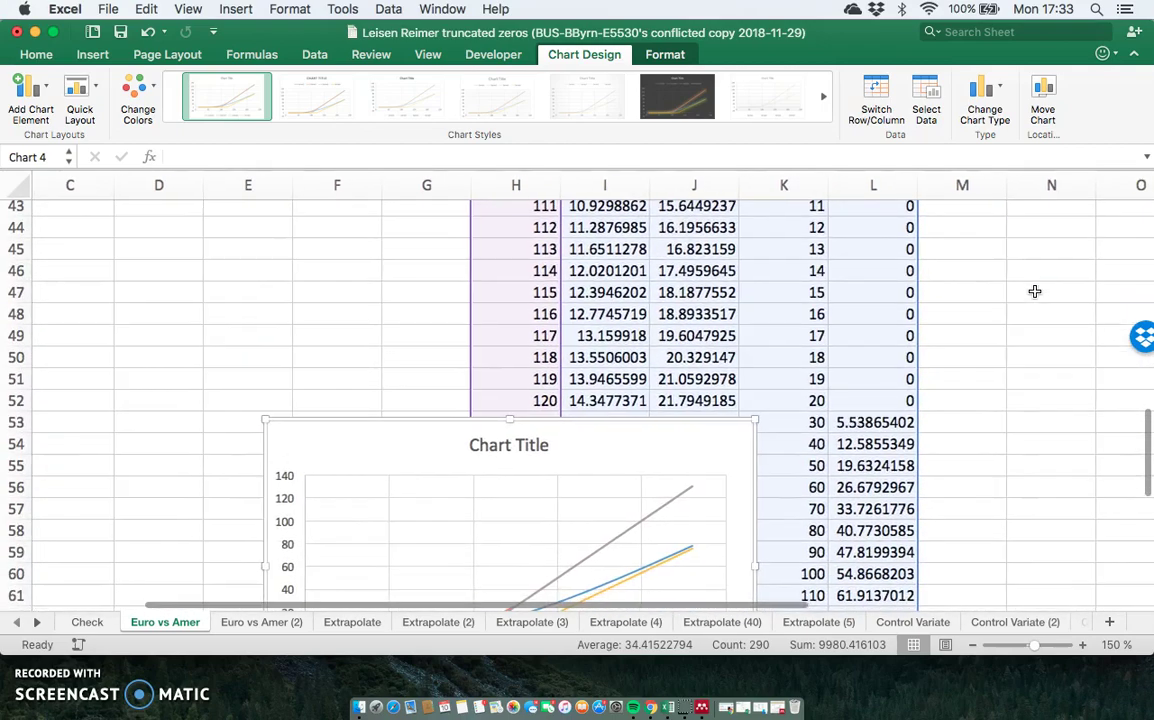
pyautogui.moveTo(721, 443); pyautogui.dragTo(815, 192)
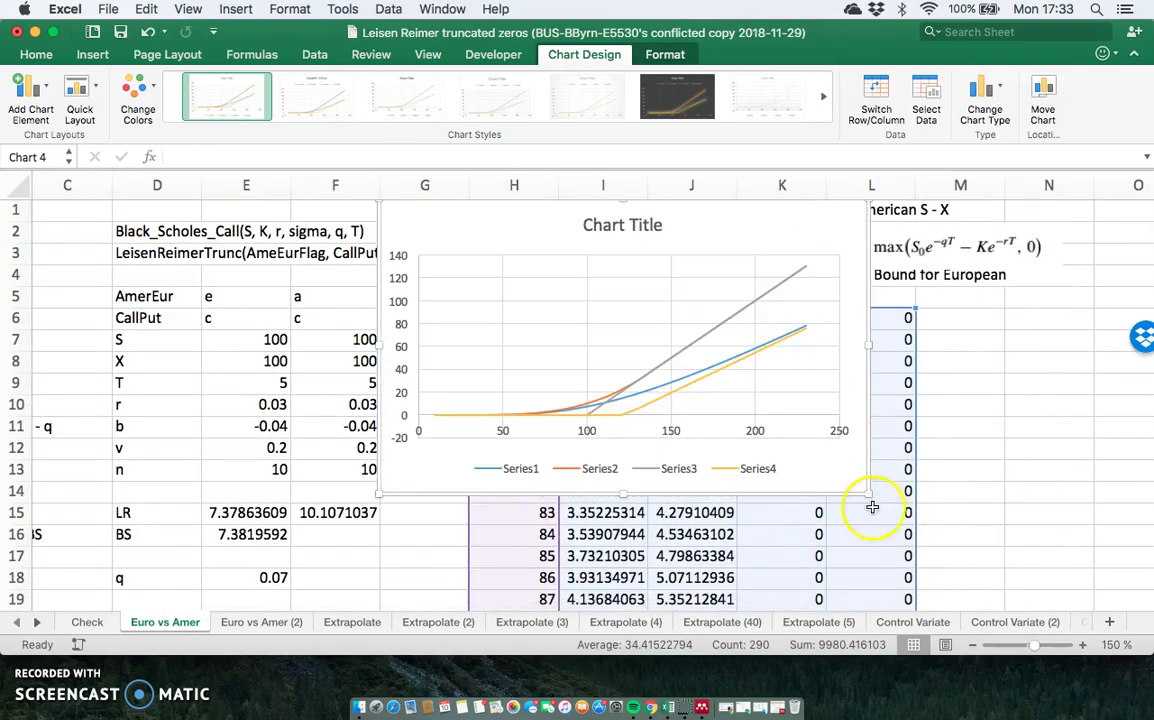
pyautogui.moveTo(868, 491); pyautogui.dragTo(987, 555)
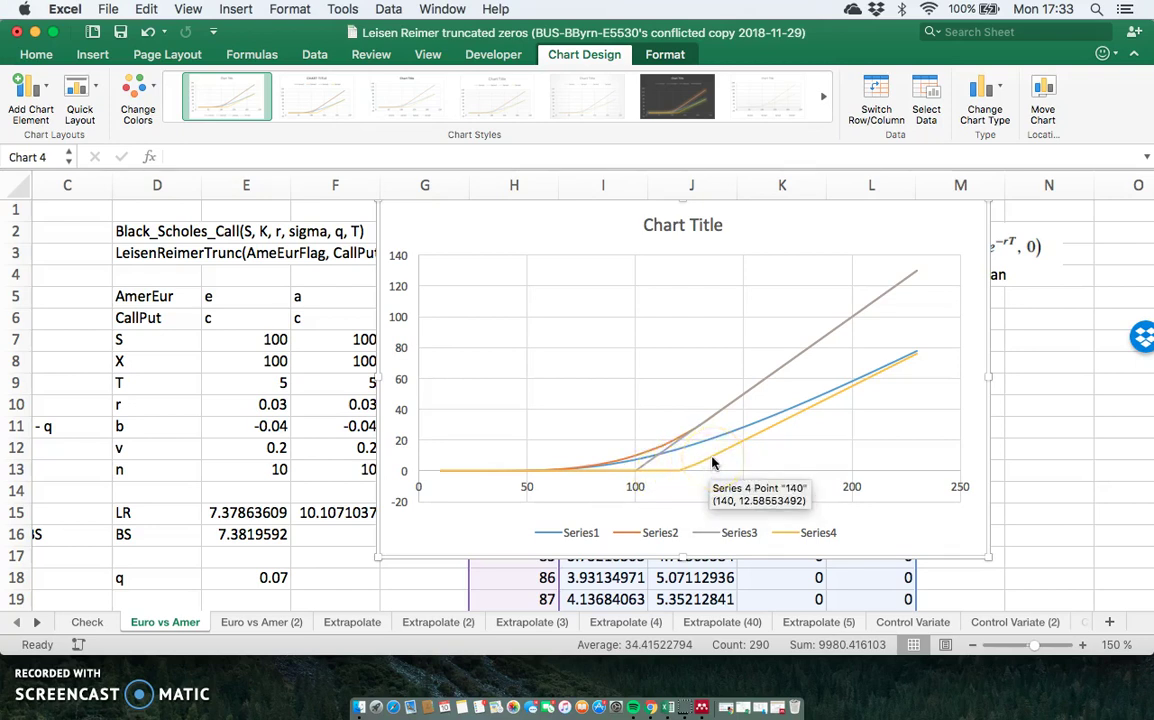
# Switch to Mendeley Desktop to compare the chart with Figure 1 on page 131, and return to the chart in Excel.
pyautogui.click(703, 709)
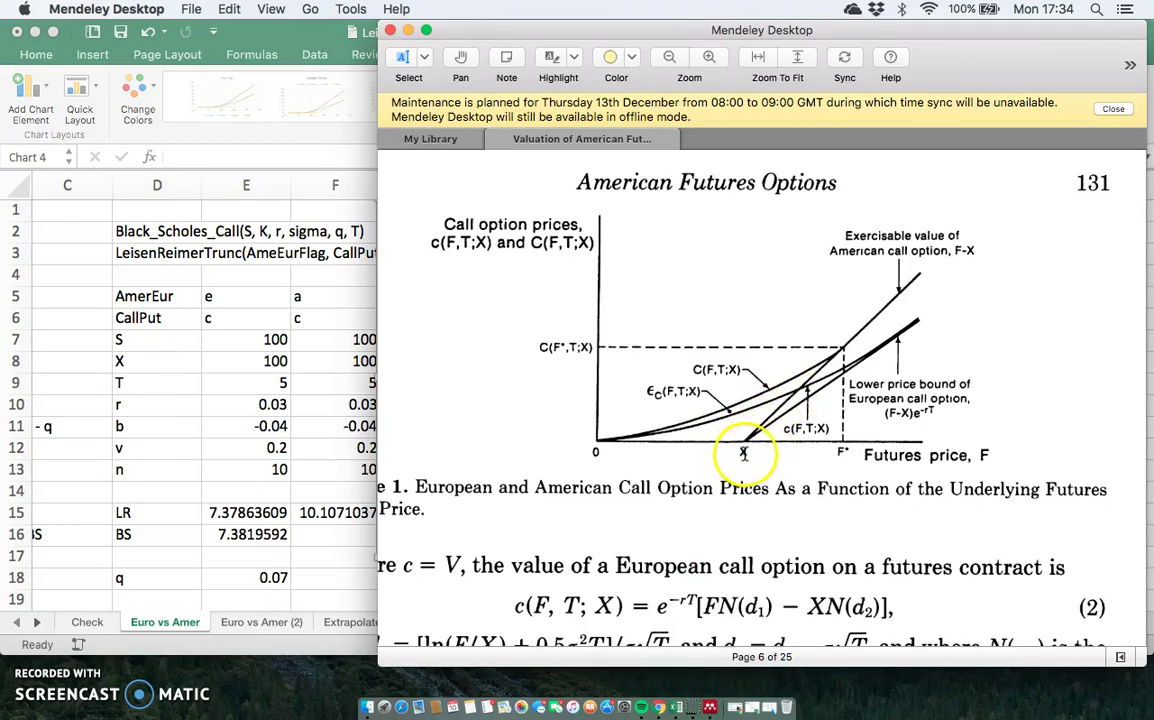
pyautogui.click(407, 33)
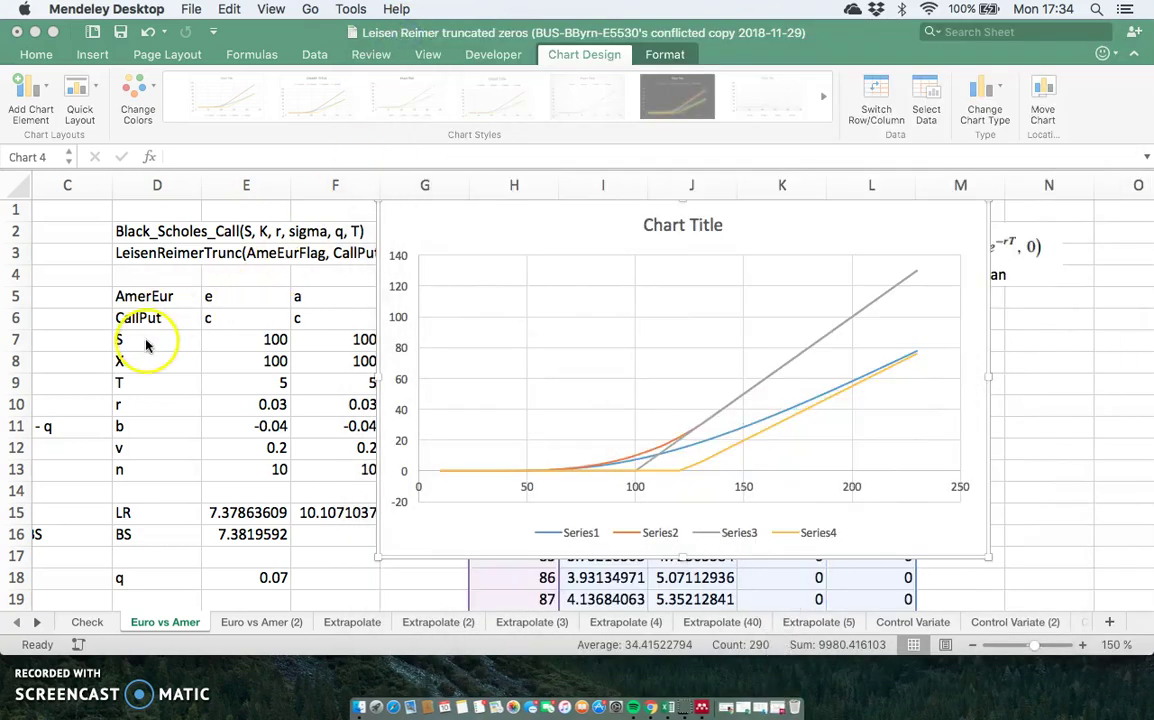
pyautogui.click(411, 222)
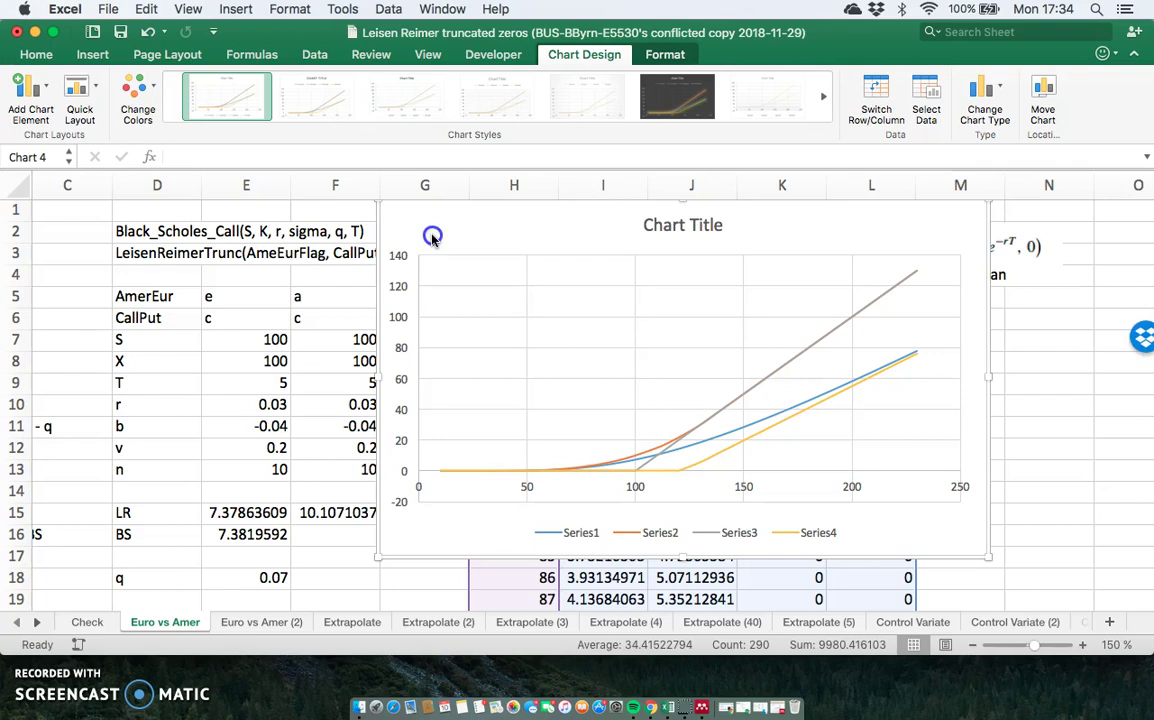
# Move the chart clear of the option inputs and set b in E11 to 0.03, checking how the curves respond.
pyautogui.moveTo(386, 214); pyautogui.dragTo(443, 243)
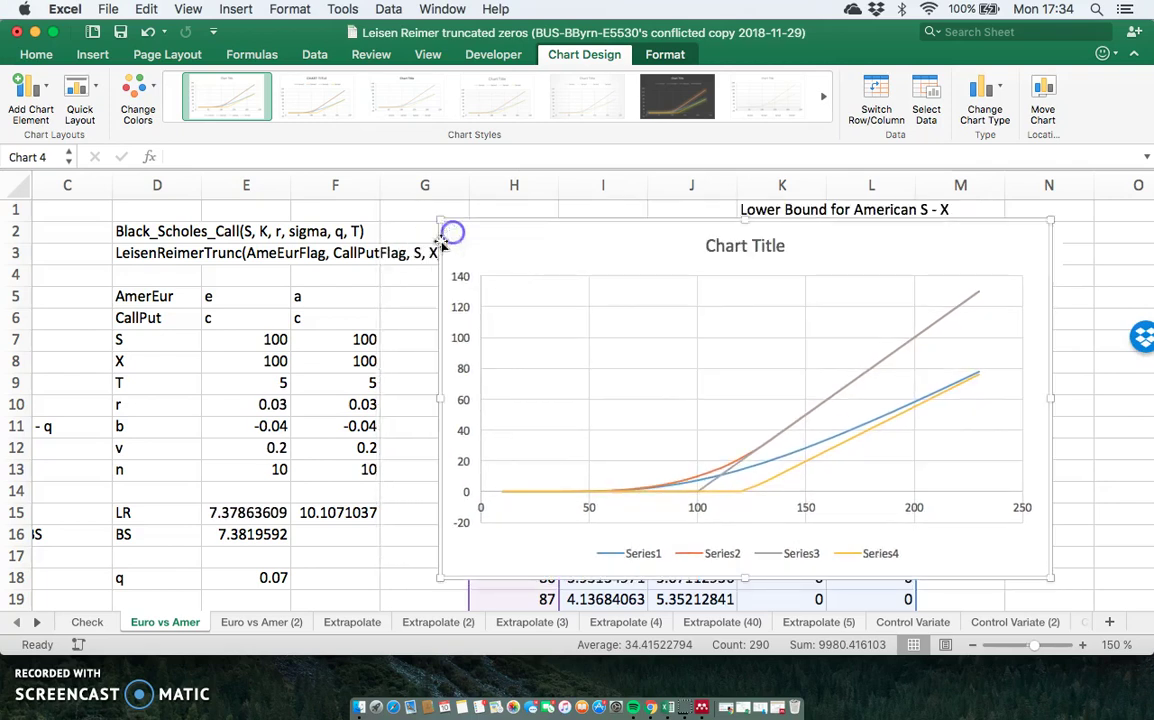
pyautogui.click(285, 427)
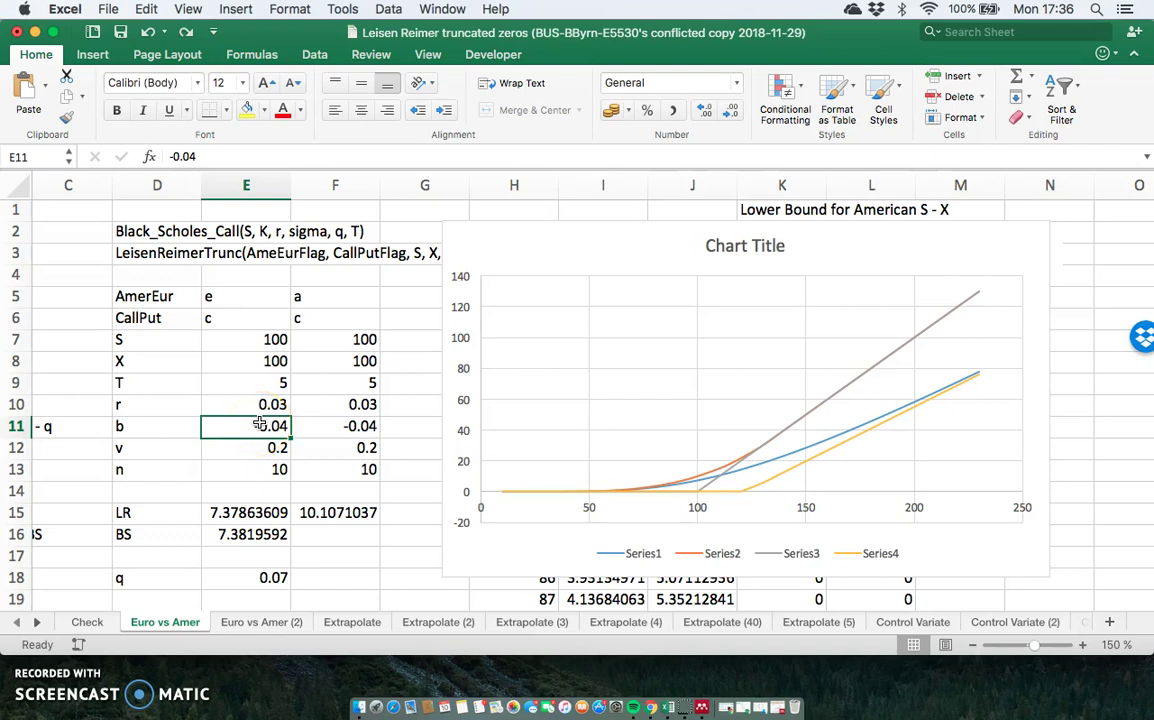
pyautogui.write('0.')
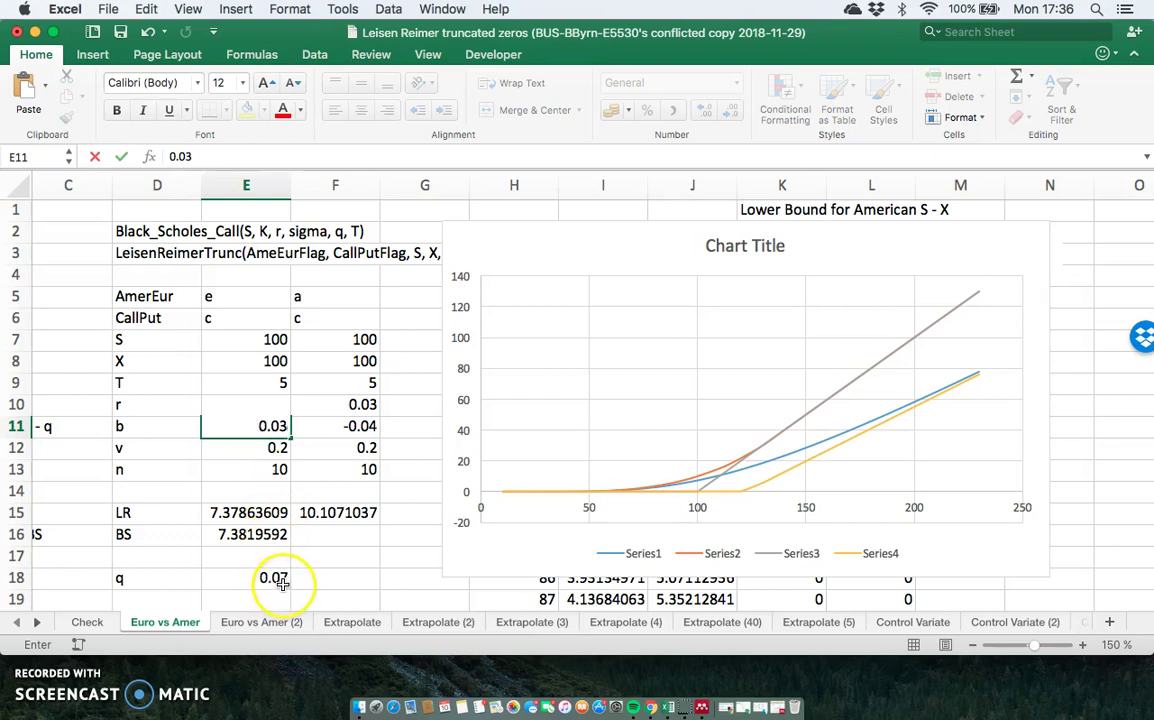
pyautogui.press('Return')
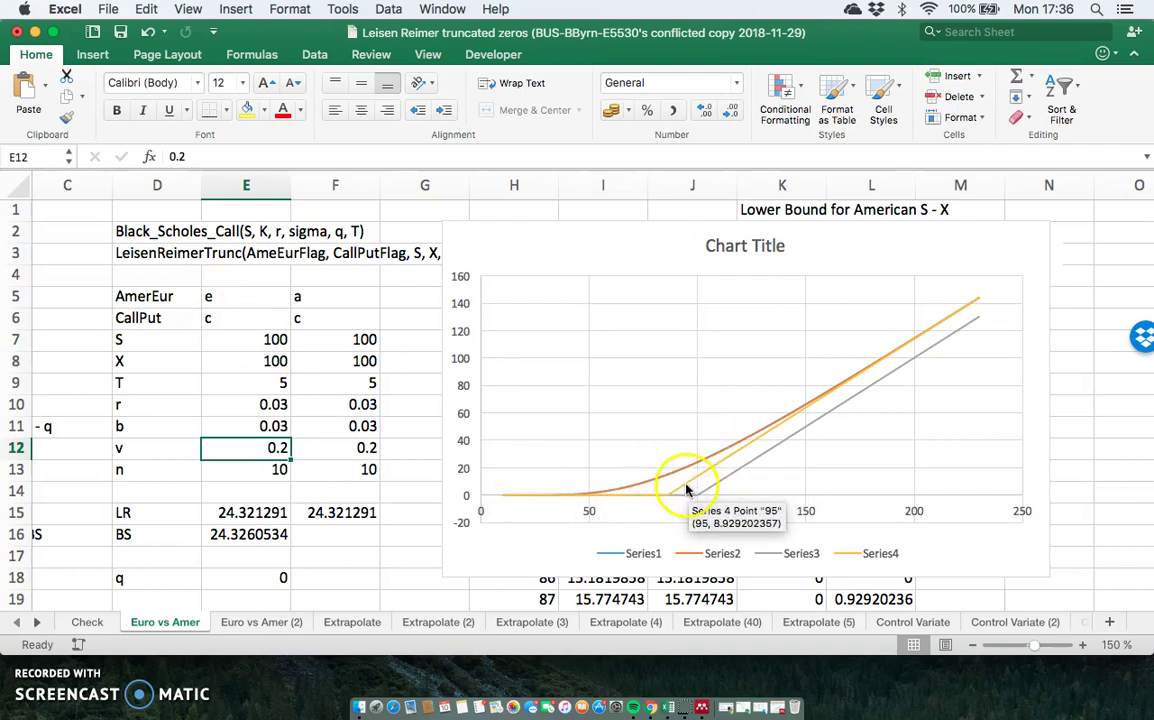
pyautogui.hscroll(1, 689, 484)
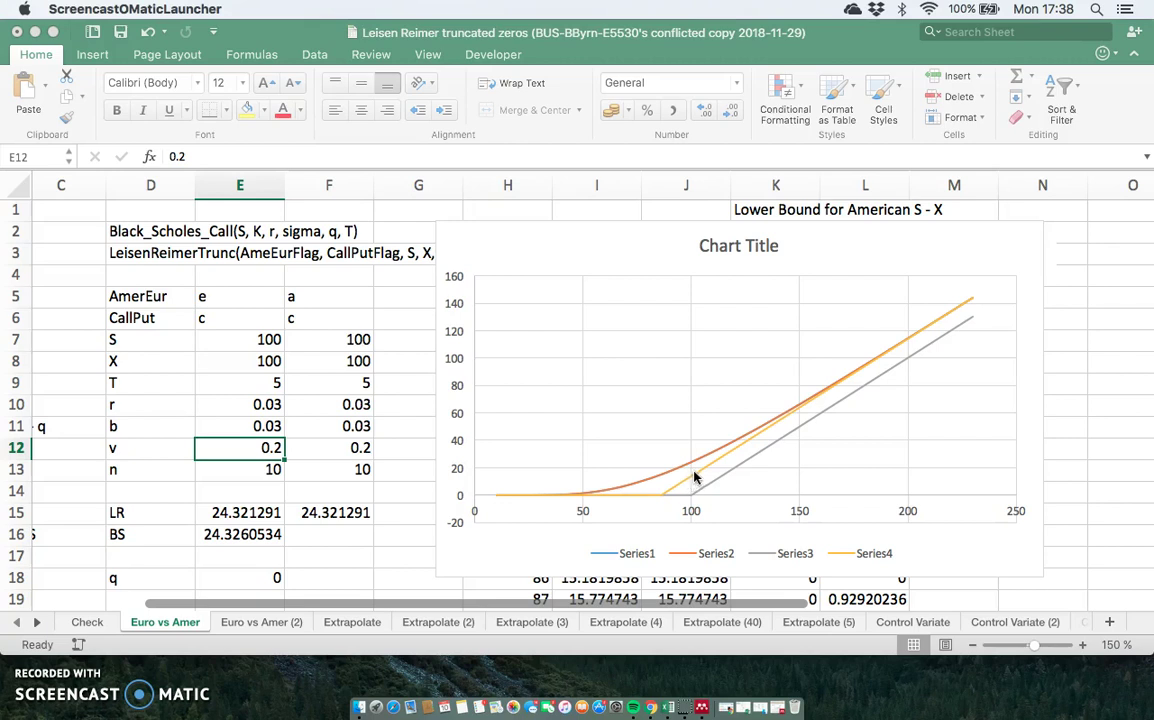
# Move the chart down to uncover the European lower bound formula, and back up beside the option inputs.
pyautogui.click(638, 241)
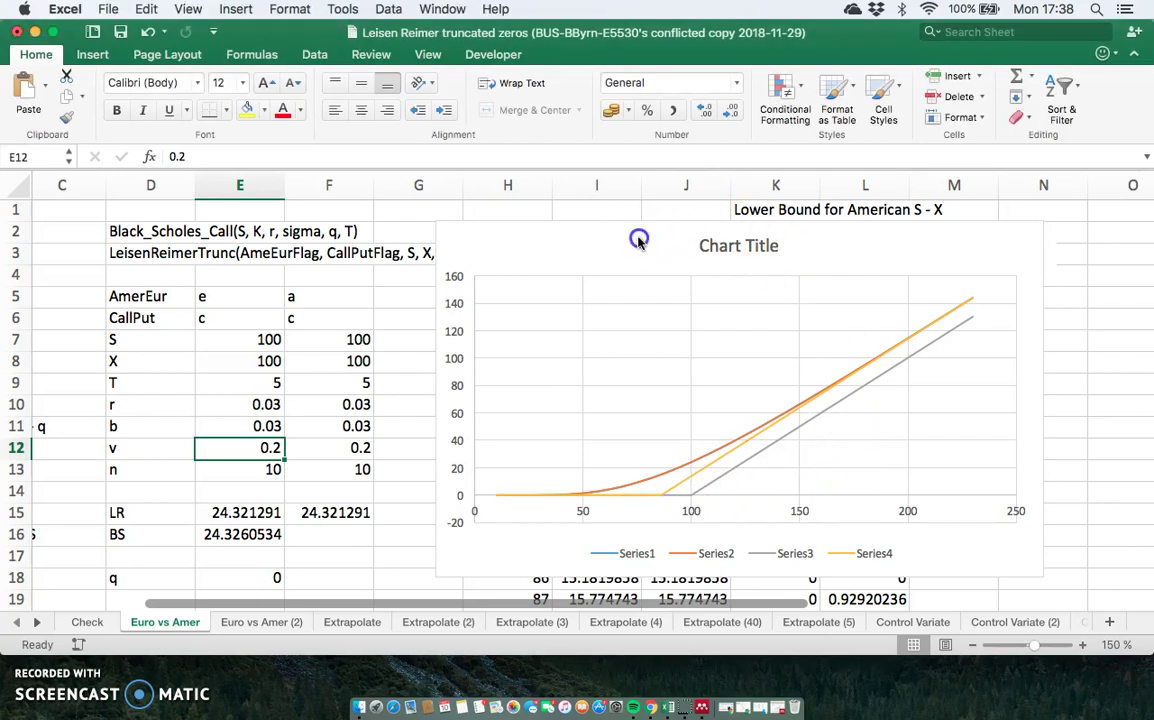
pyautogui.moveTo(562, 245); pyautogui.dragTo(620, 361)
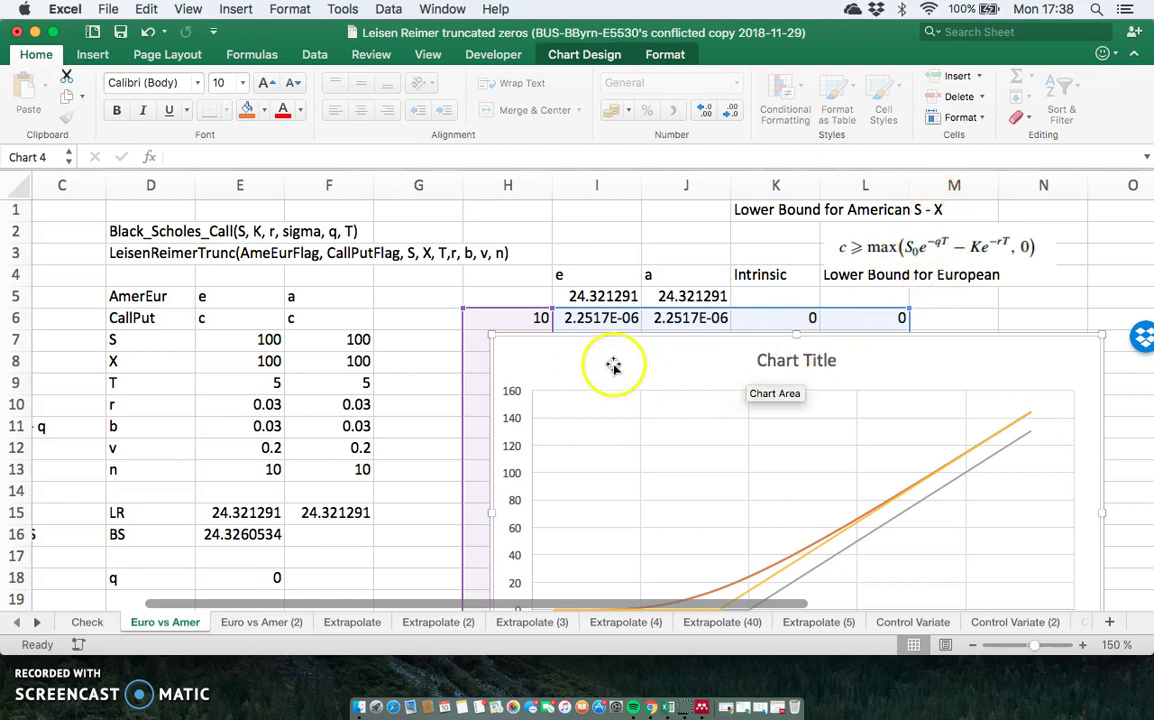
pyautogui.moveTo(600, 361); pyautogui.dragTo(504, 262)
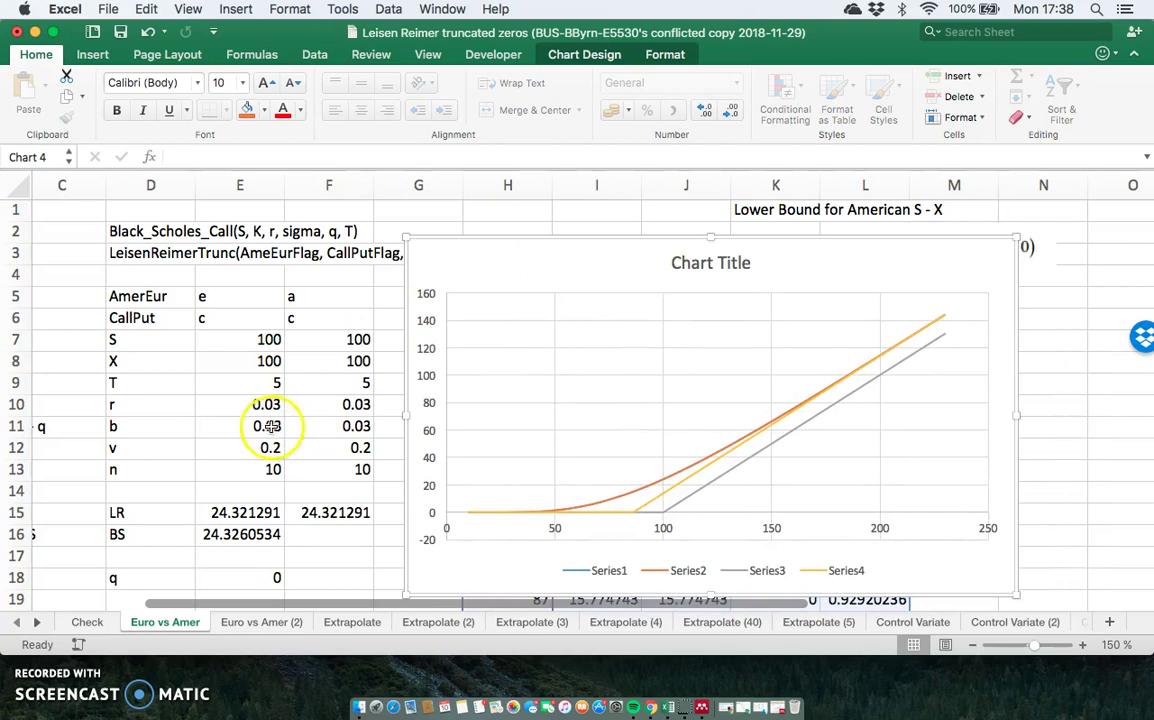
# Set b in E11 to 0 to model an option on futures.
pyautogui.click(236, 317)
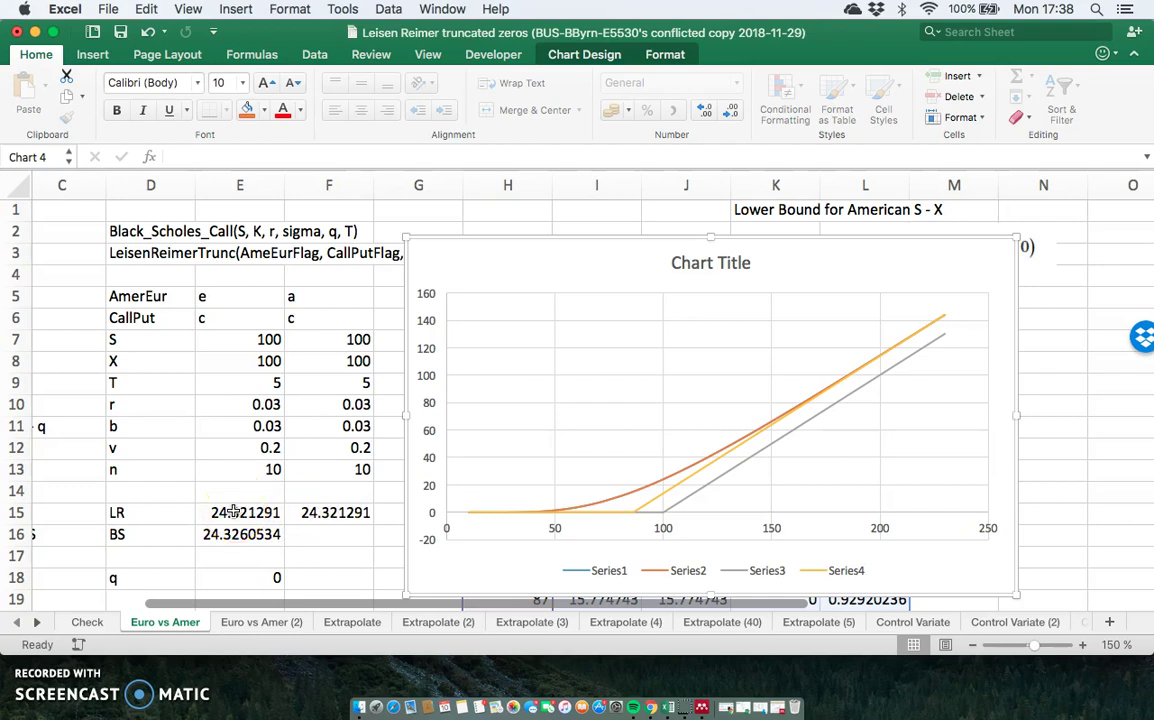
pyautogui.click(252, 430)
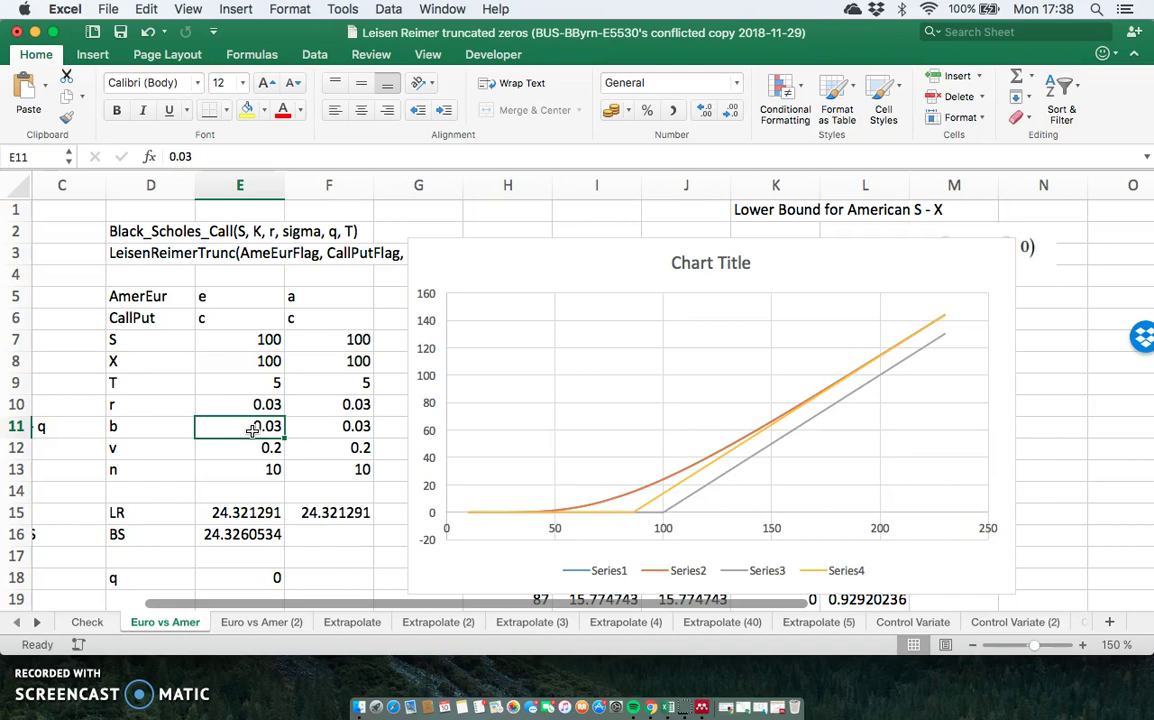
pyautogui.write('0')
pyautogui.press('Return')
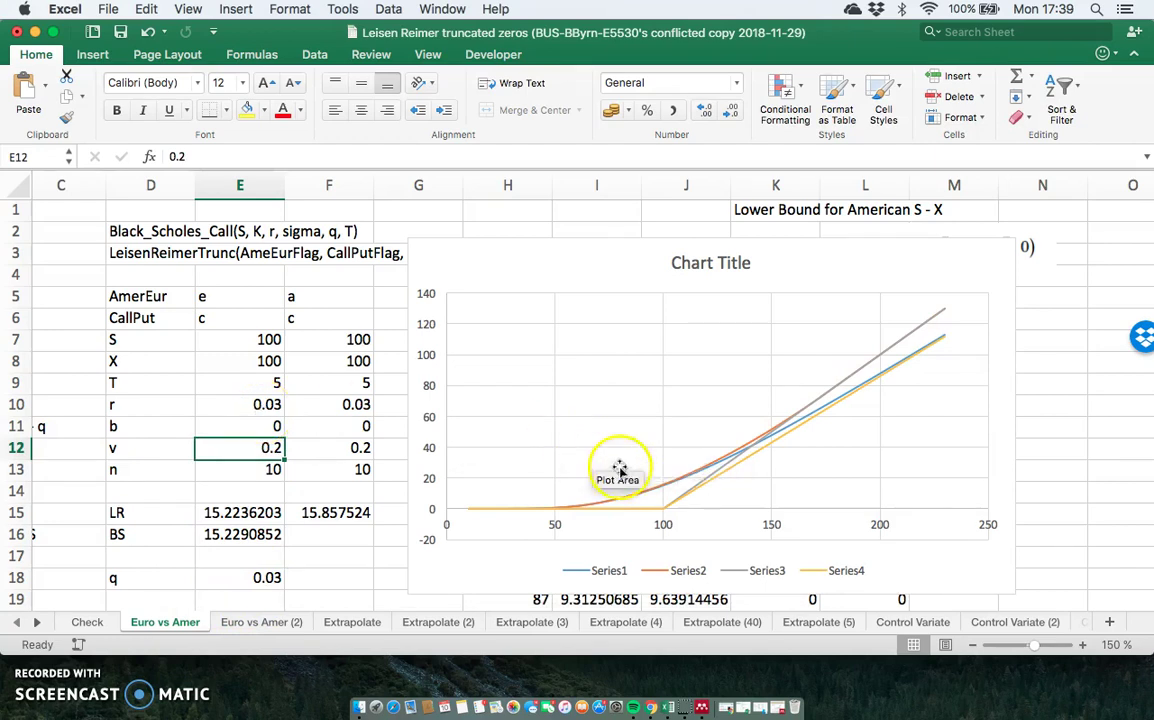
# Inspect the chart's curves and switch to Mendeley Desktop to examine Figure 1 with its full caption in view.
pyautogui.moveTo(684, 492)
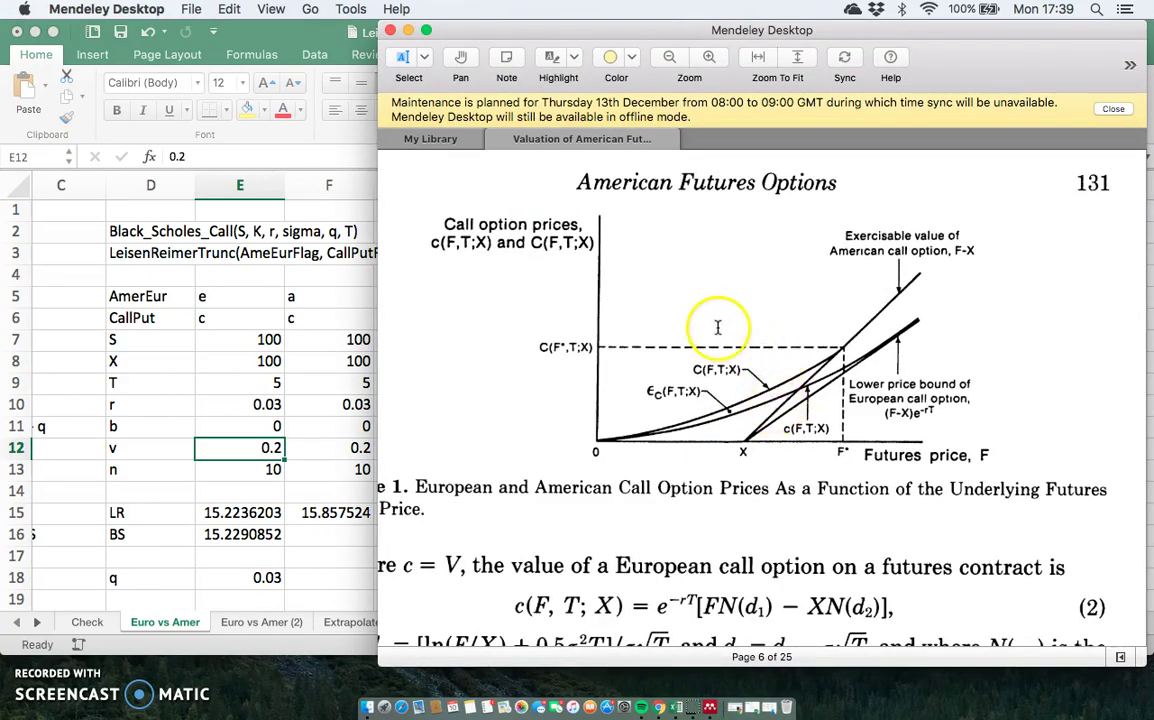
pyautogui.hscroll(-3, 468, 447)
pyautogui.scroll(1, 468, 447)
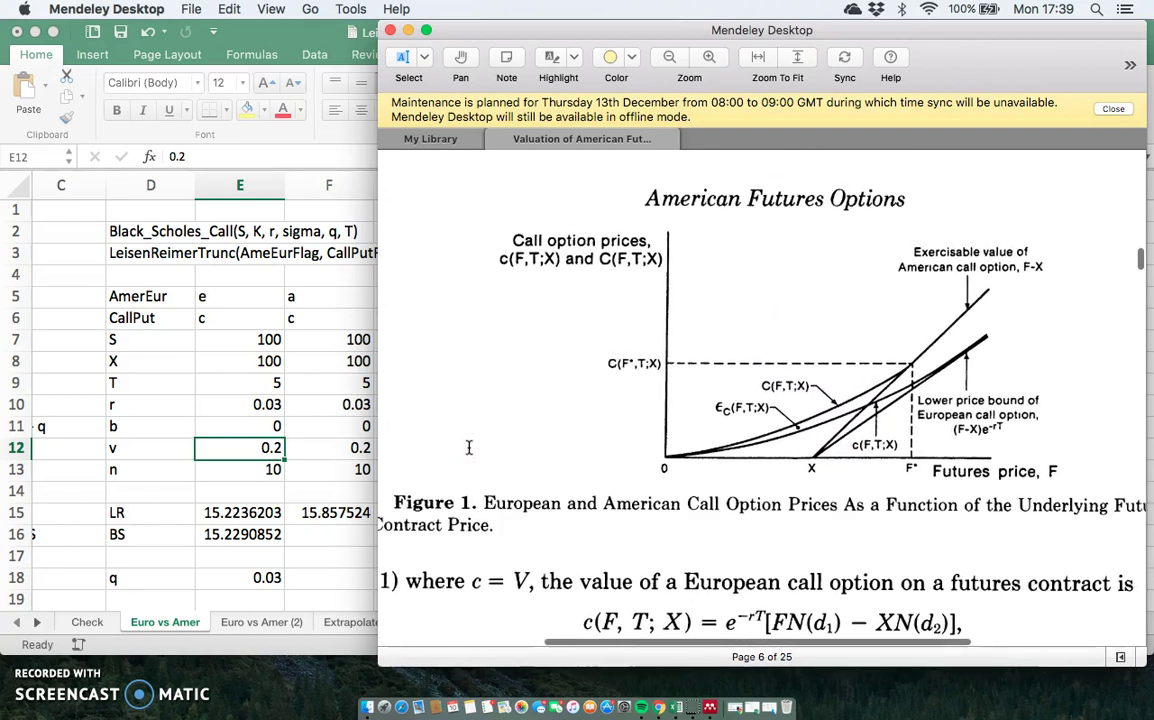
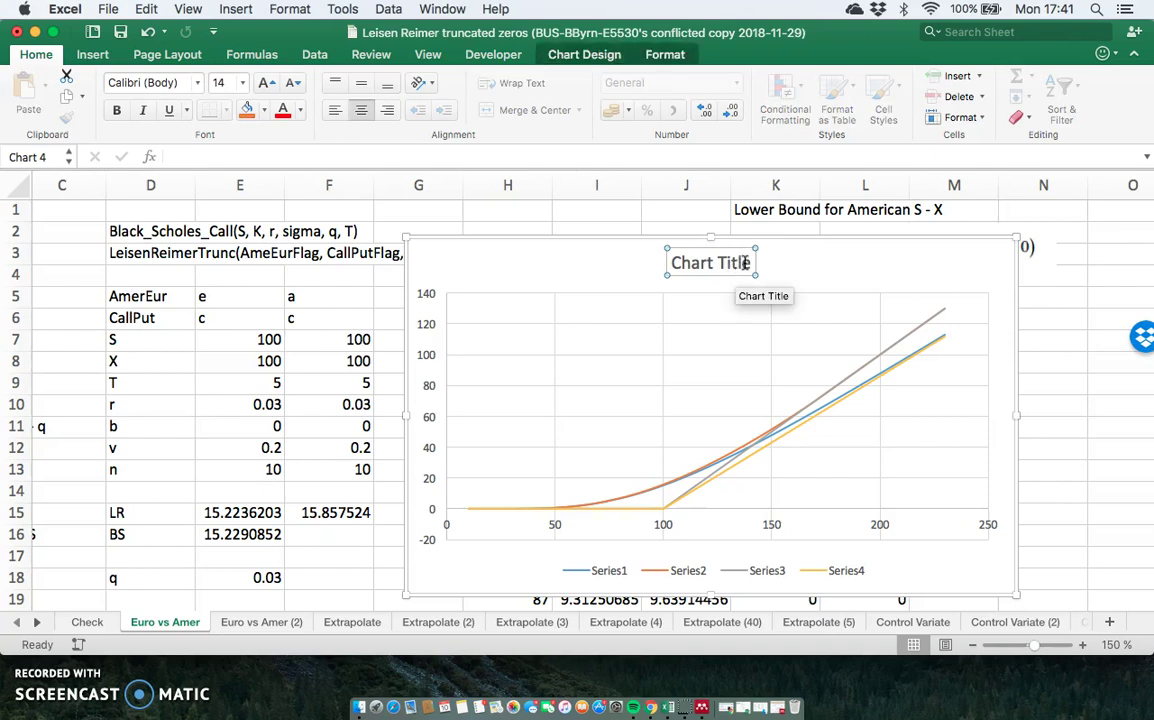
# Title the chart "European vs Valuation" and enlarge it slightly from its upper-left corner.
pyautogui.moveTo(748, 262); pyautogui.dragTo(663, 262)
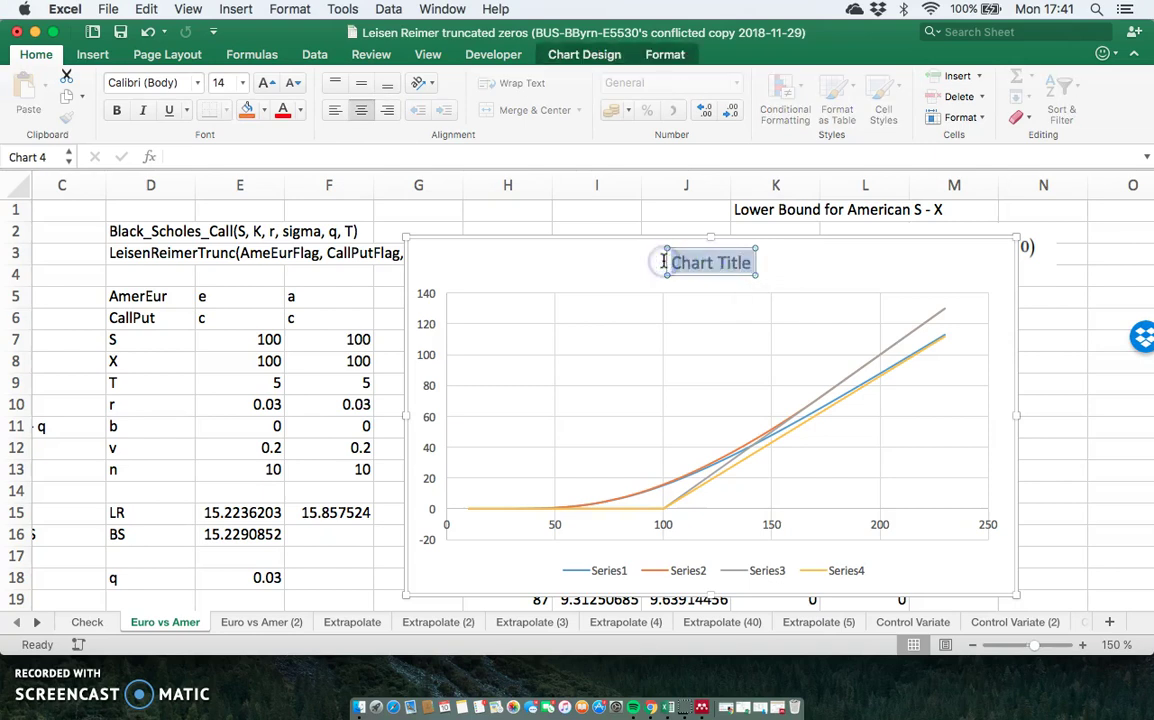
pyautogui.write('European vs Valuation')
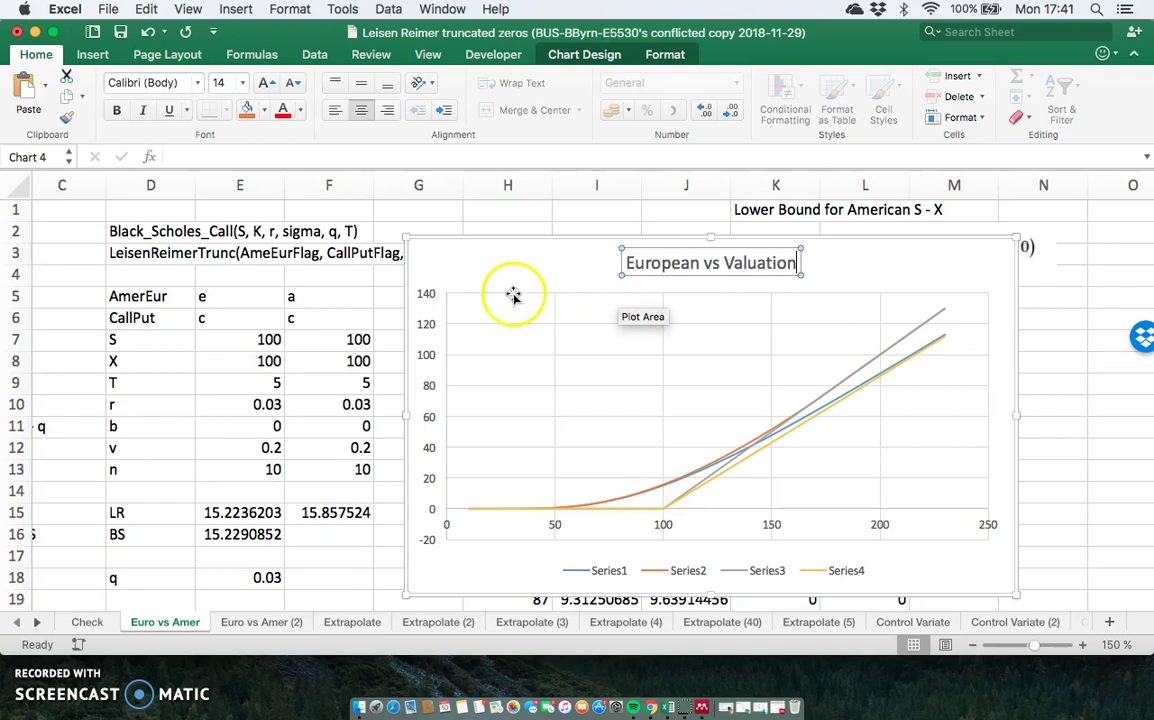
pyautogui.click(357, 295)
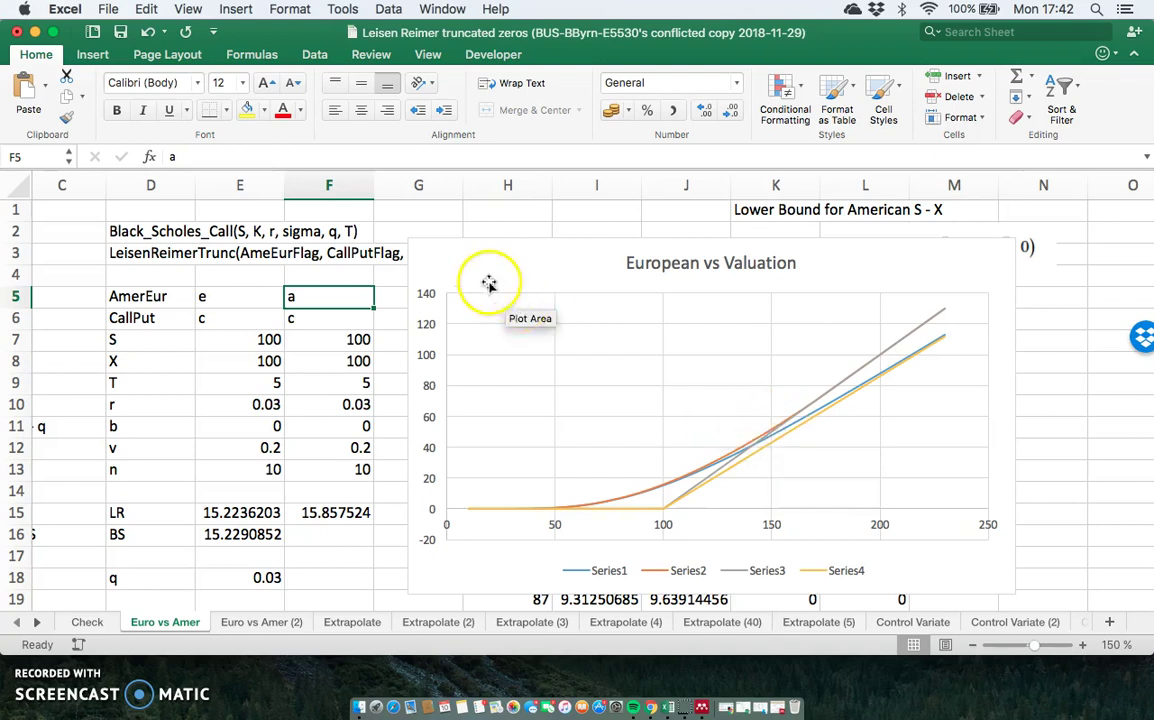
pyautogui.click(440, 255)
pyautogui.moveTo(397, 233); pyautogui.dragTo(373, 226)
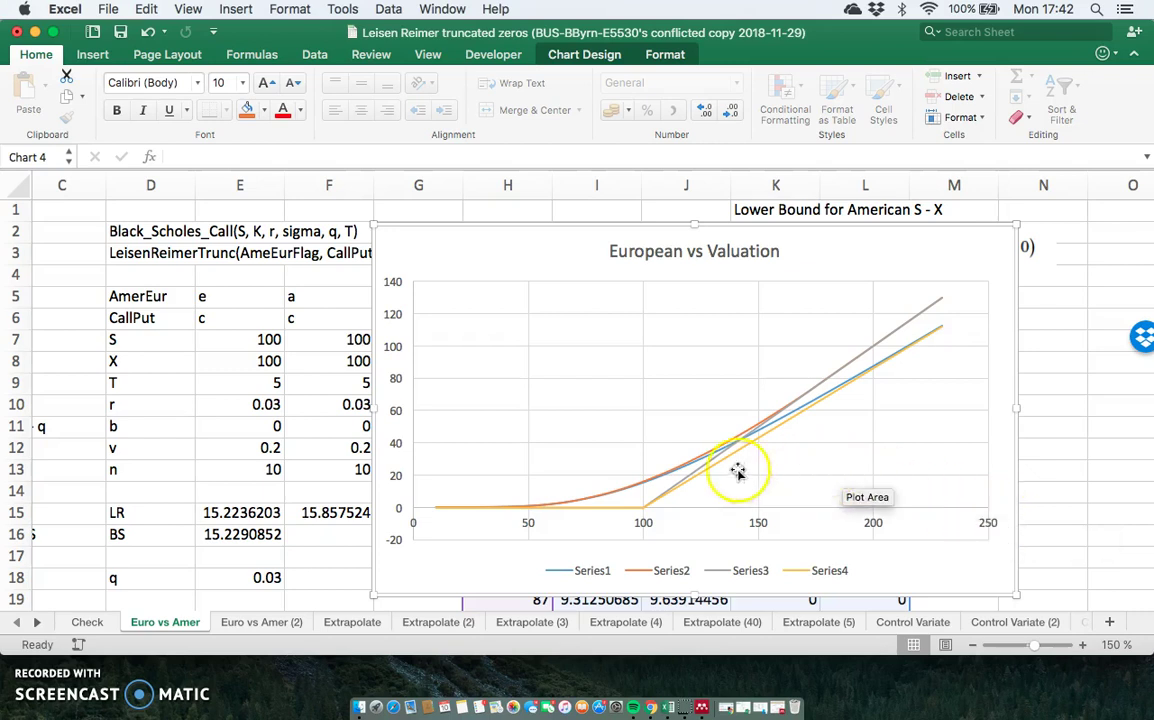
# Change b in E11 to 0.03 again and inspect the call price curves against their lower bounds.
pyautogui.click(244, 428)
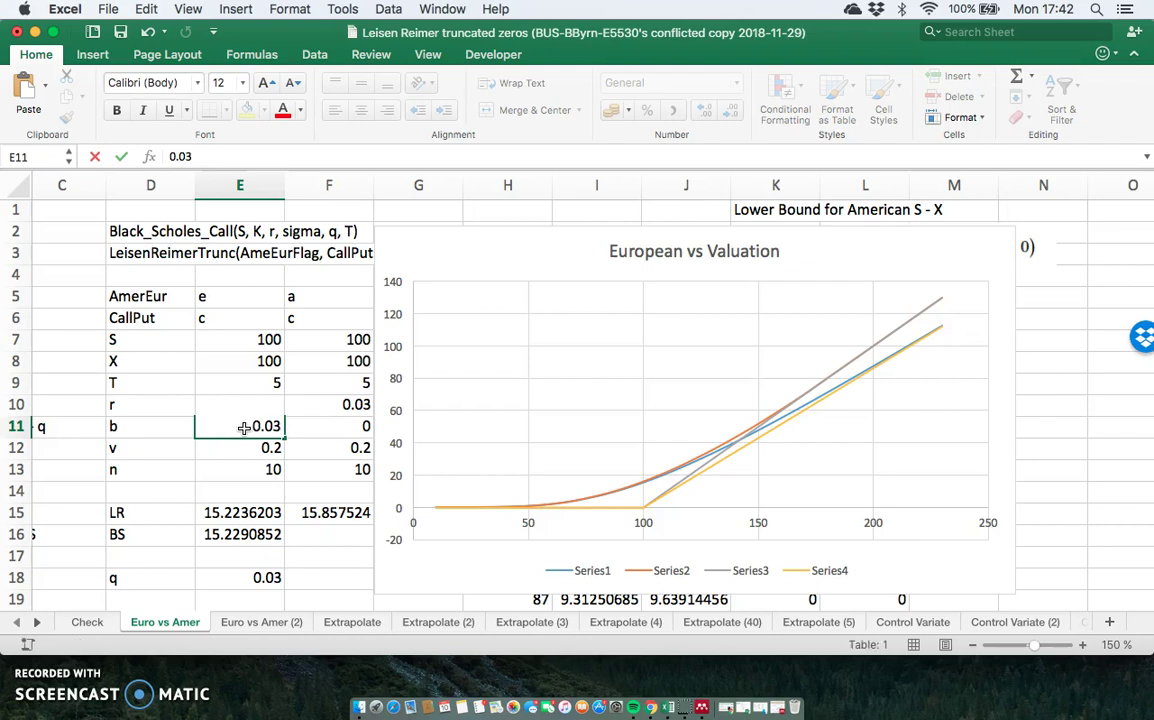
pyautogui.press('Return')
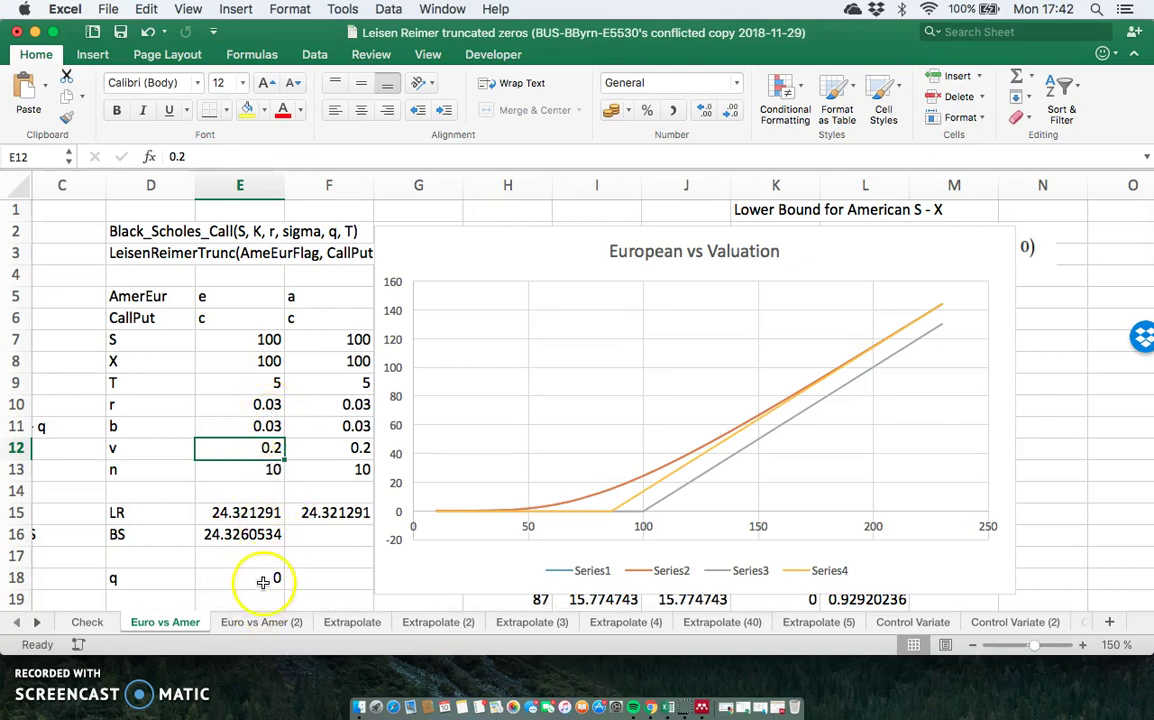
pyautogui.moveTo(610, 503)
pyautogui.moveTo(653, 497)
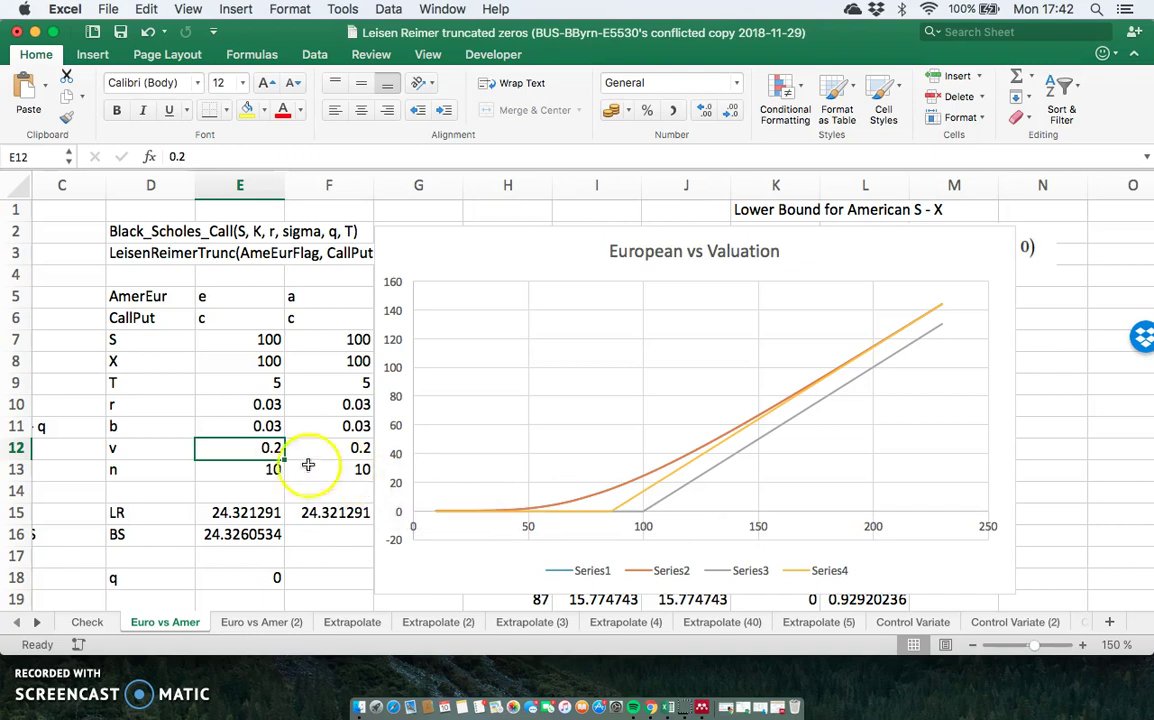
# Return b in E11 to 0 and review the updated curves in the chart.
pyautogui.click(258, 426)
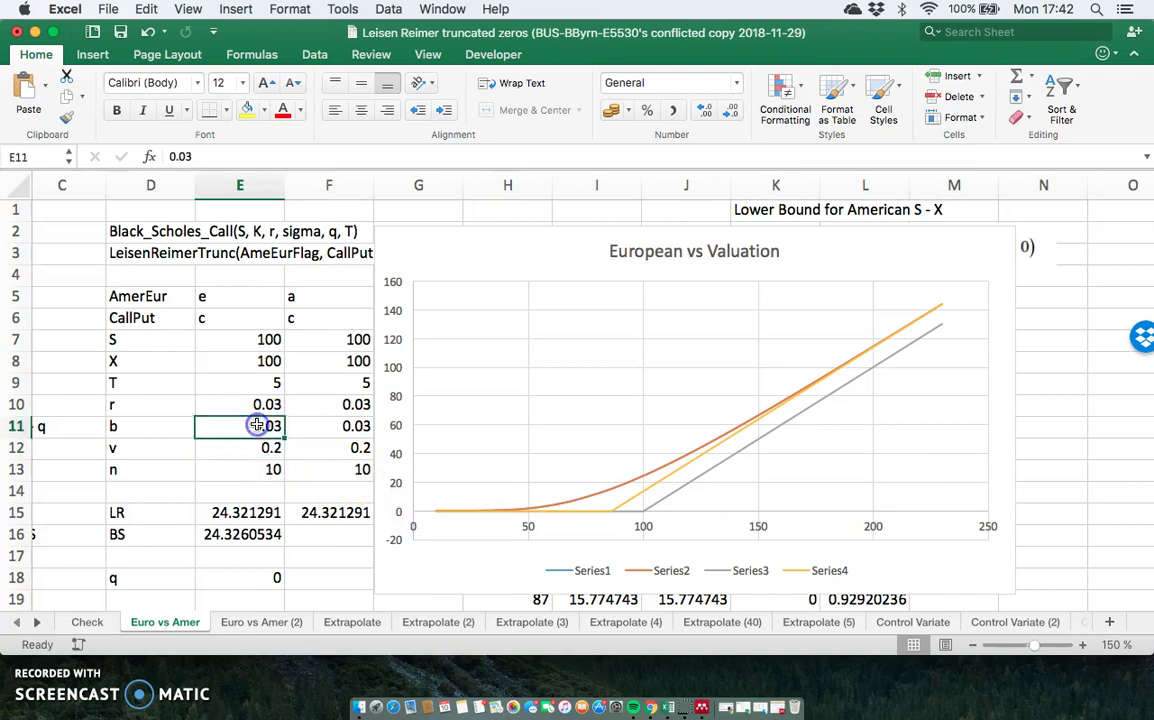
pyautogui.write('0')
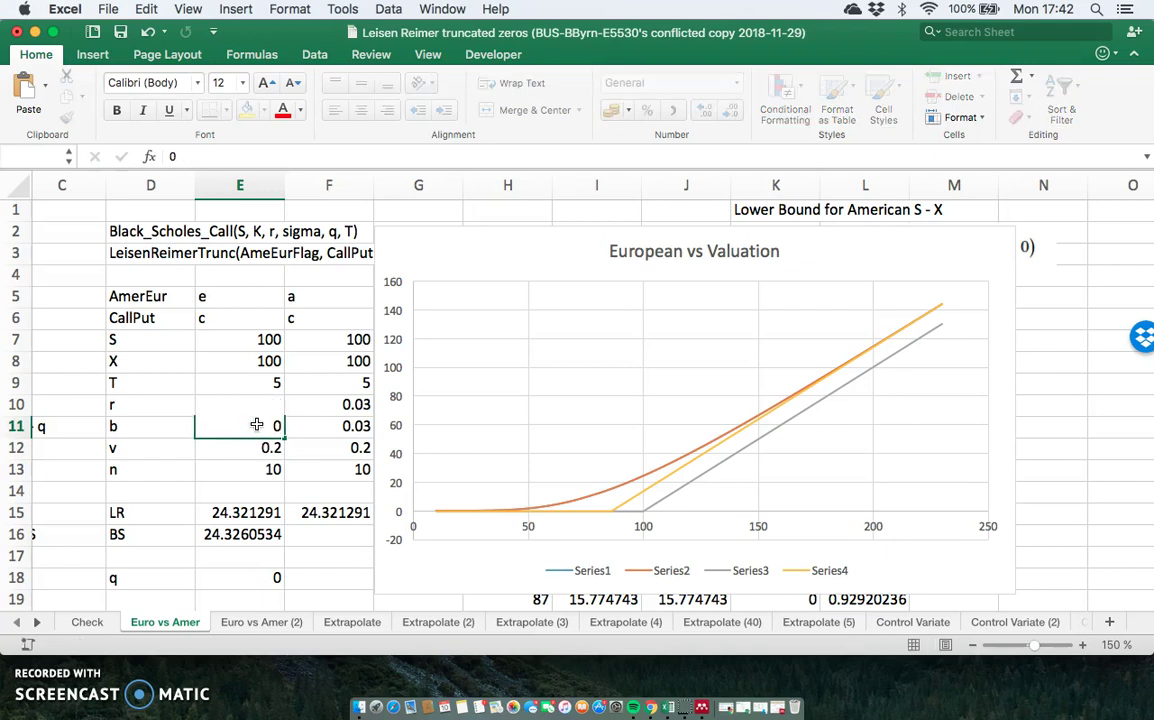
pyautogui.press('Return')
pyautogui.click(535, 503)
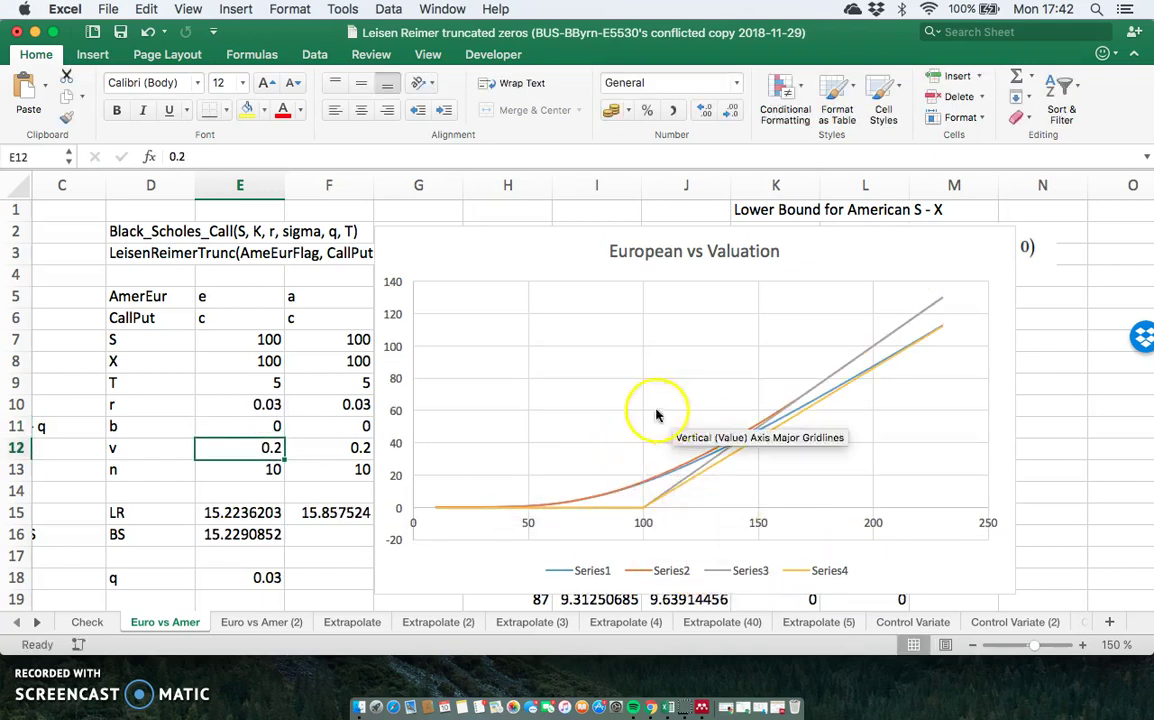
# Compare the updated chart with Figure 1 in Mendeley Desktop, minimize the paper and select the European b value in Excel.
pyautogui.click(702, 708)
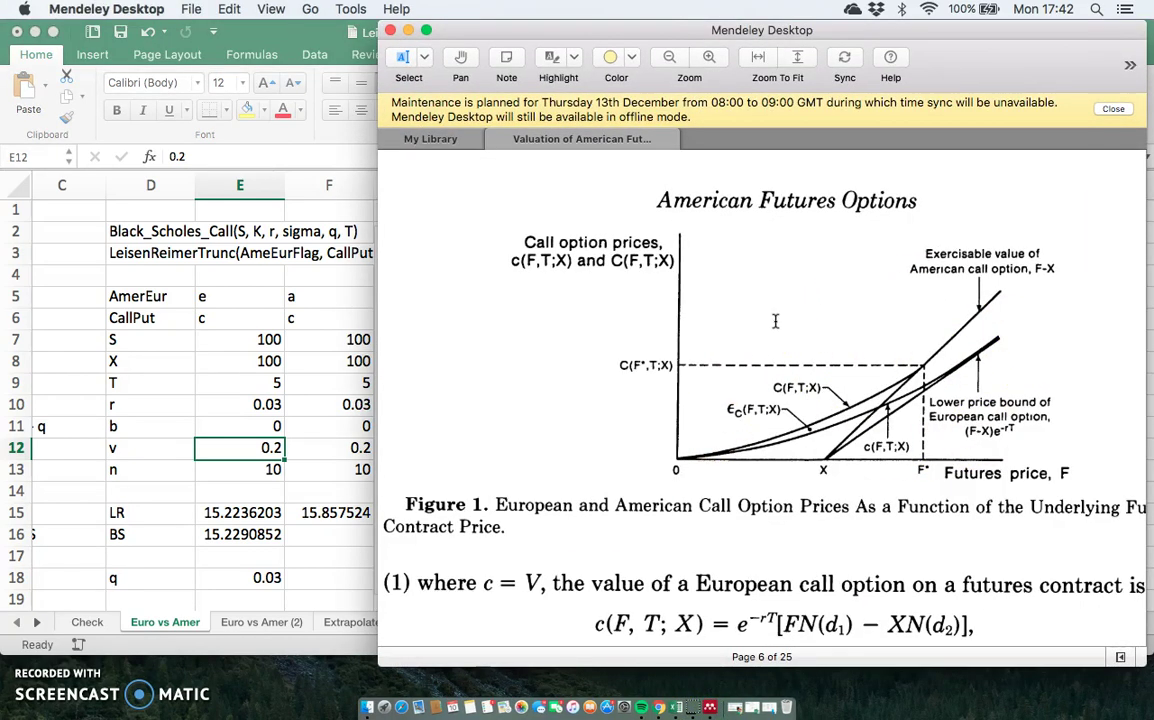
pyautogui.click(410, 33)
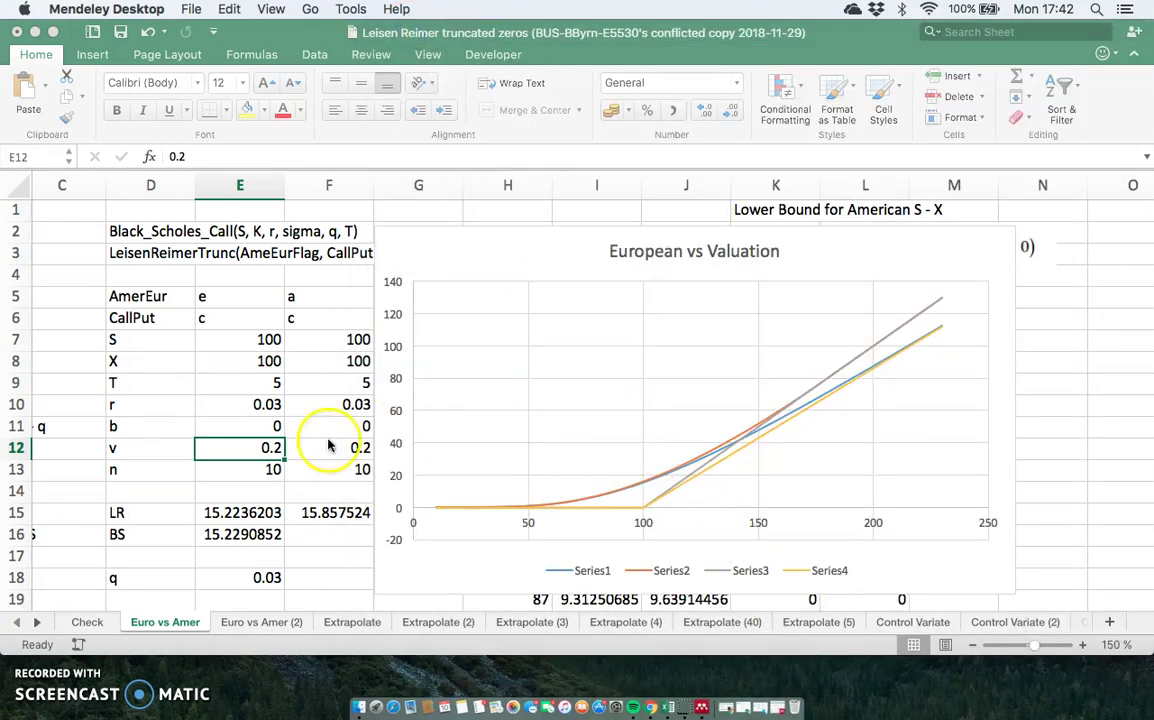
pyautogui.click(256, 427)
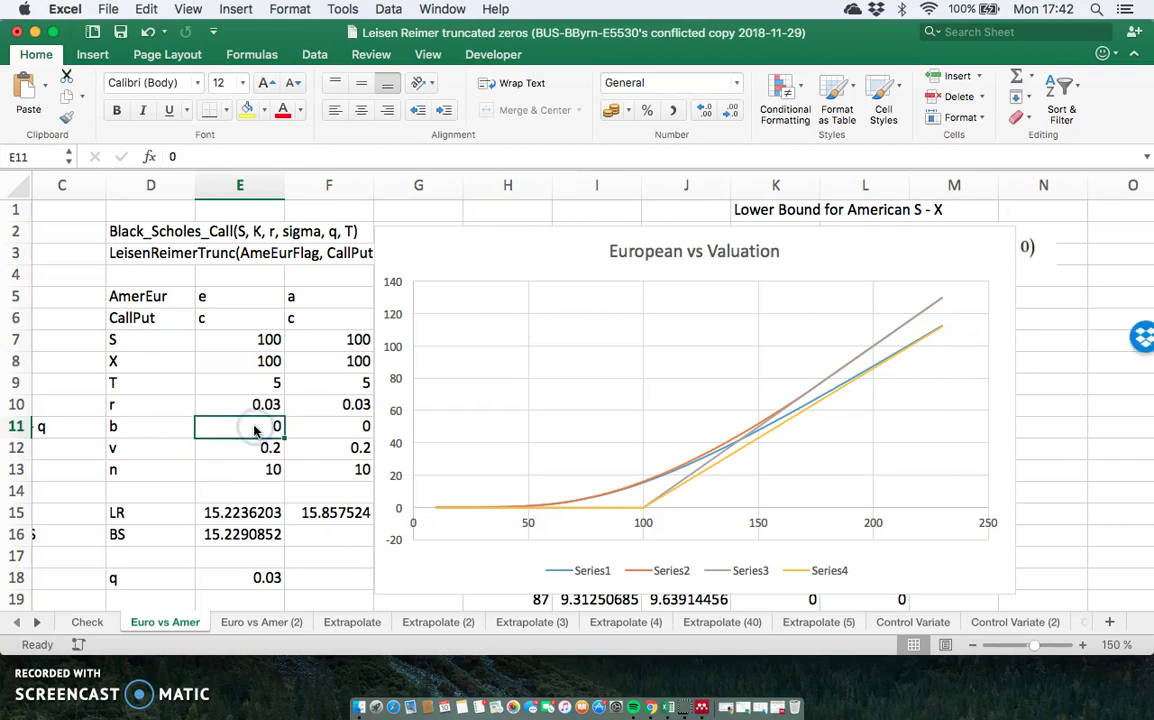
# Set the European b value in E11 to -0.04 and inspect the call price curves in the chart.
pyautogui.doubleClick(256, 431)
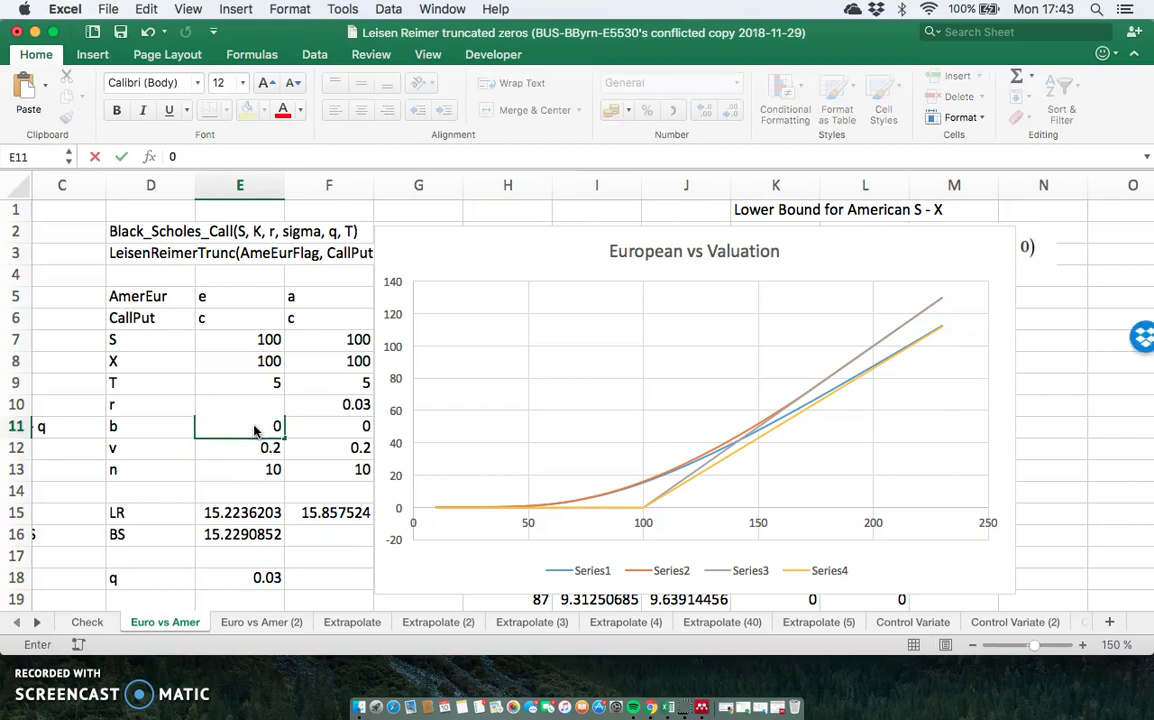
pyautogui.write('-0.04')
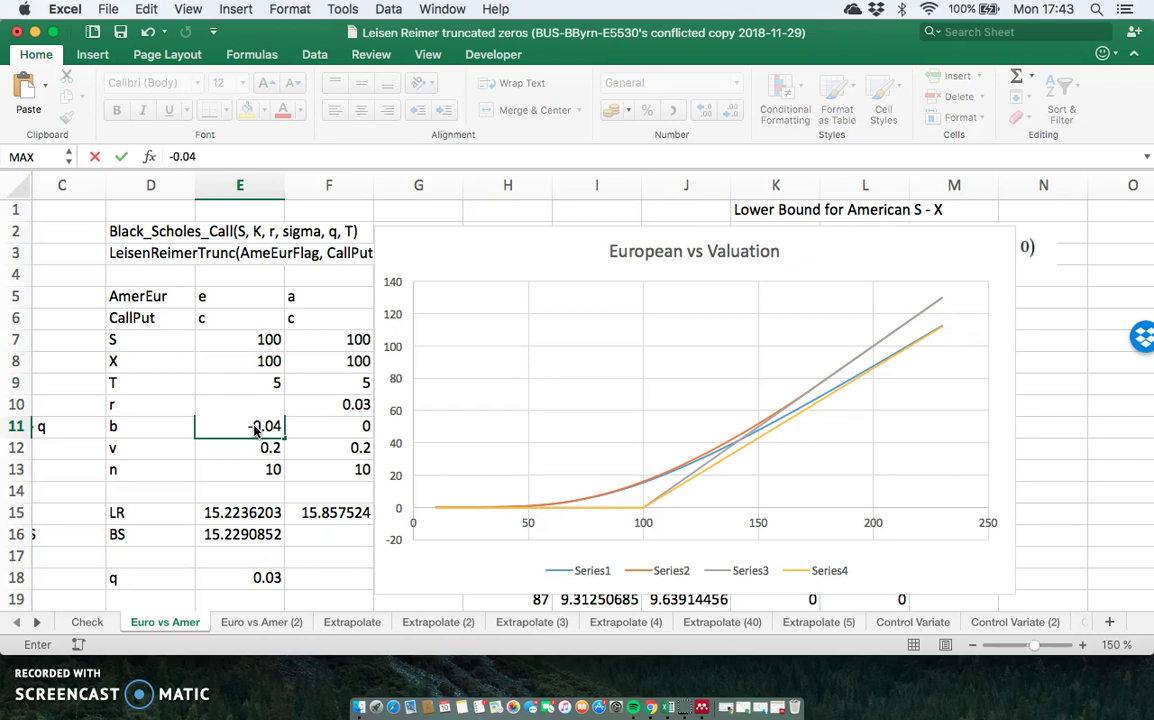
pyautogui.press('Return')
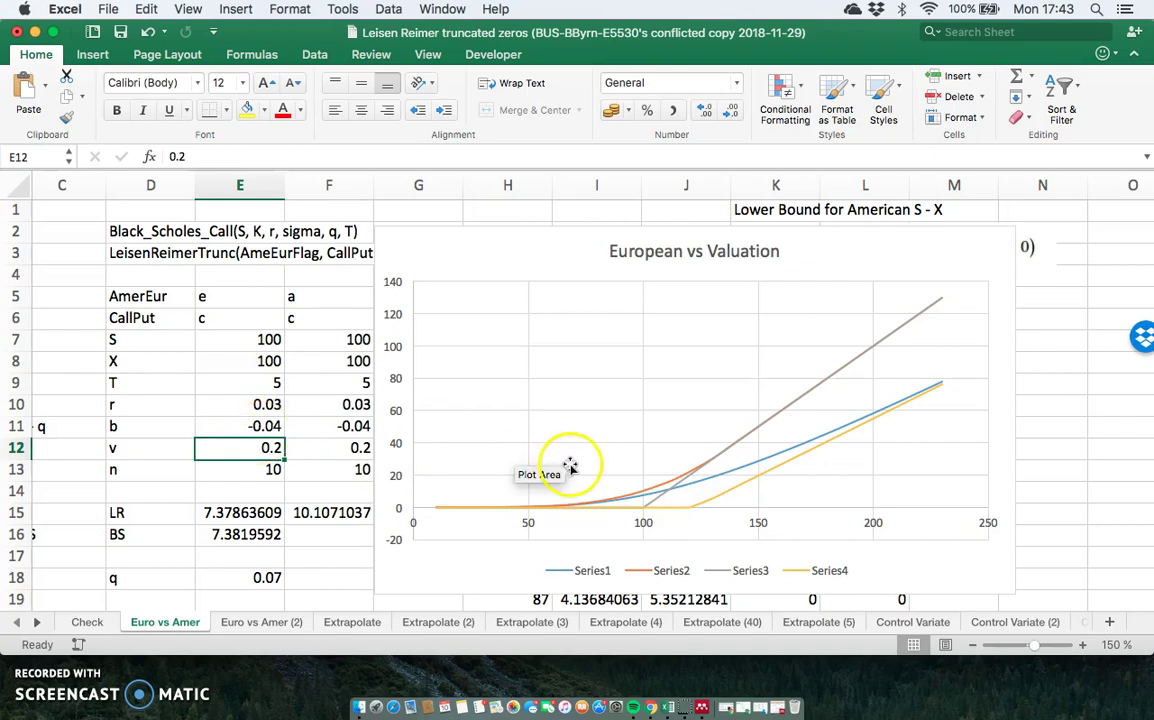
# Set b in E11 back to 0 and compare the European and American curves with their lower bounds.
pyautogui.click(268, 426)
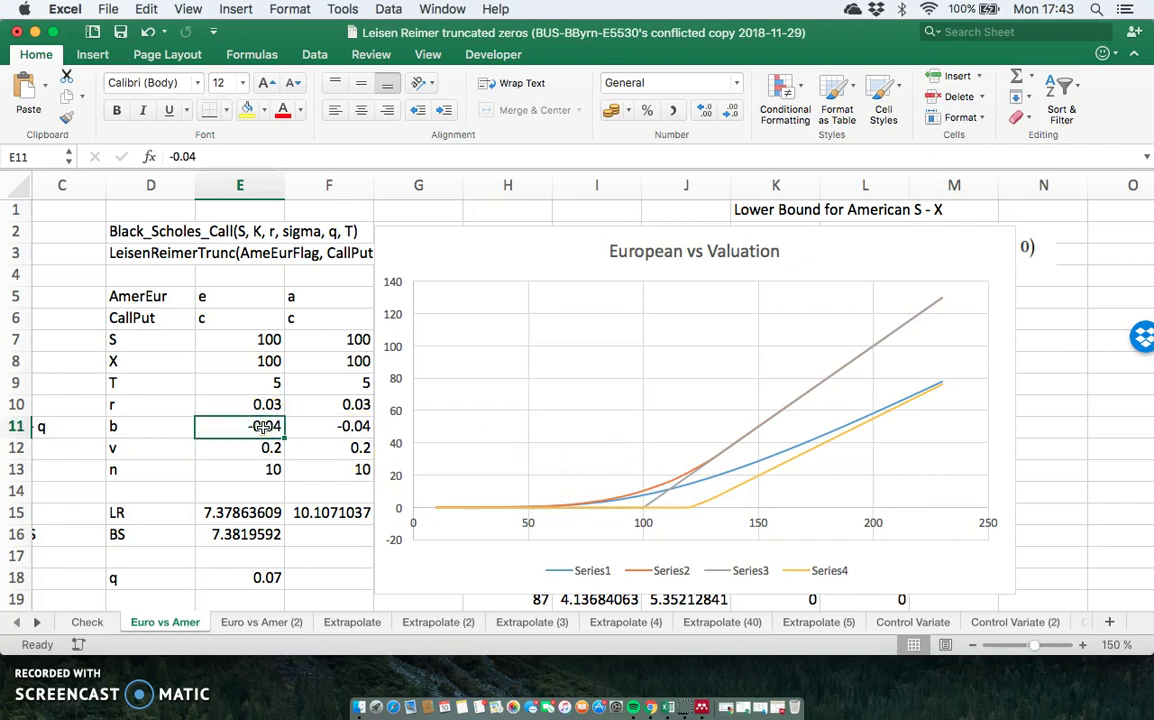
pyautogui.write('0')
pyautogui.press('Return')
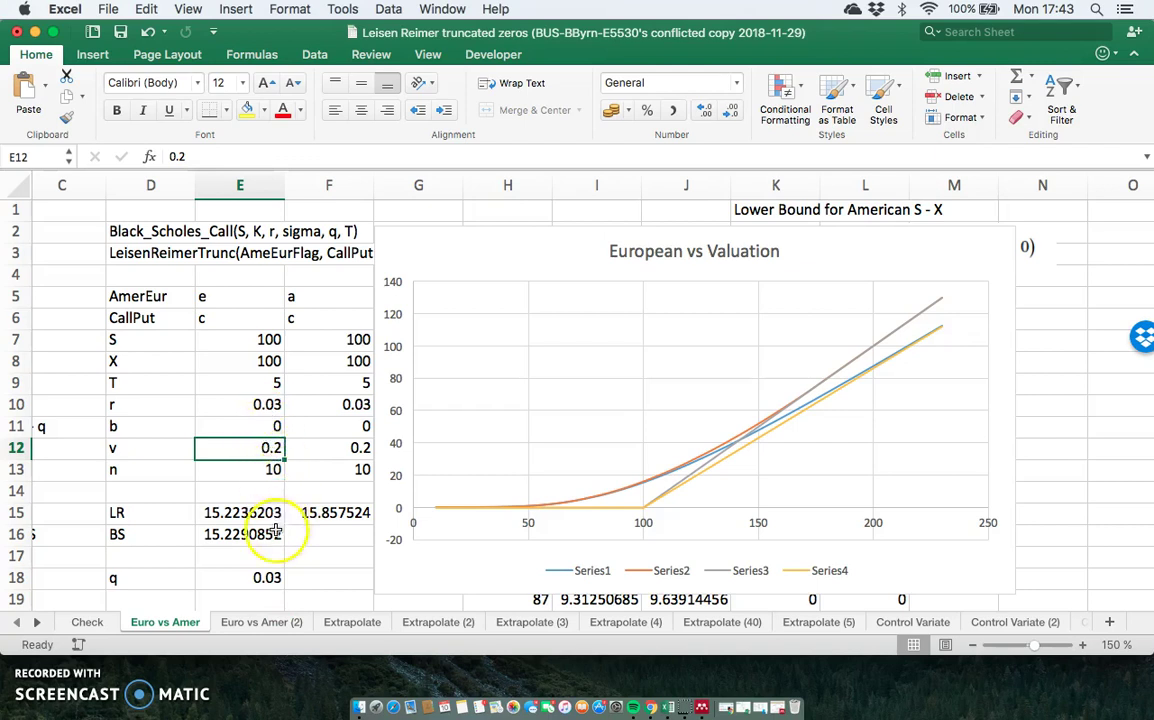
pyautogui.moveTo(527, 512)
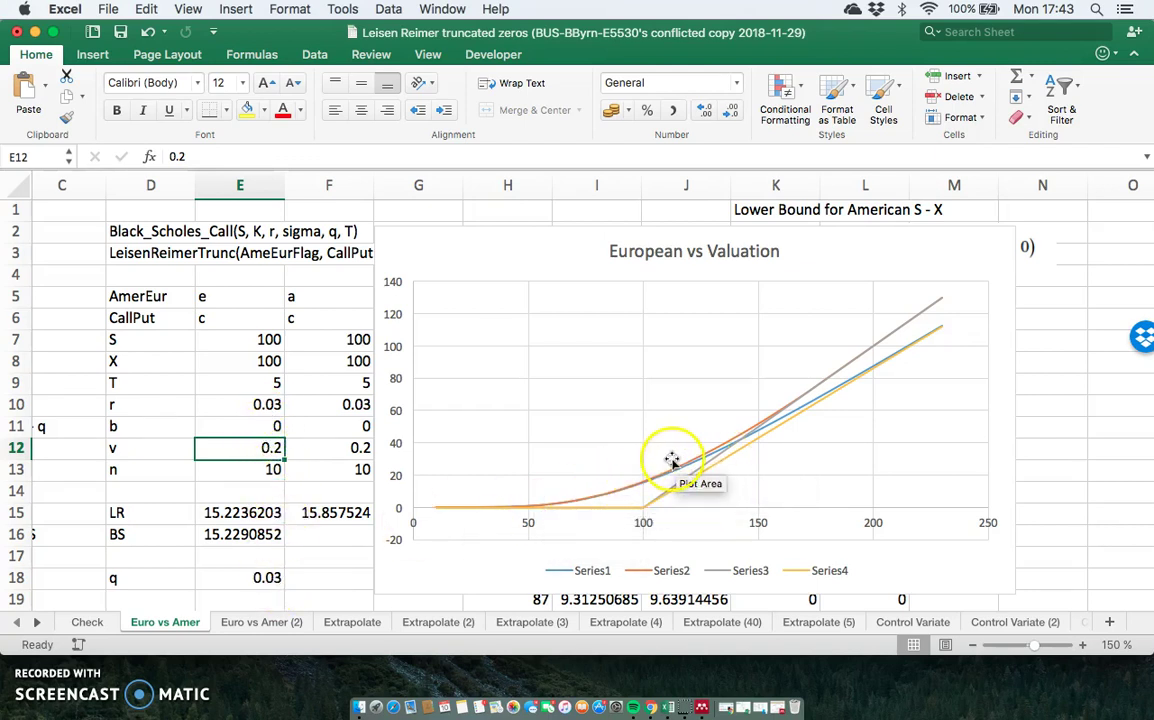
pyautogui.moveTo(697, 476)
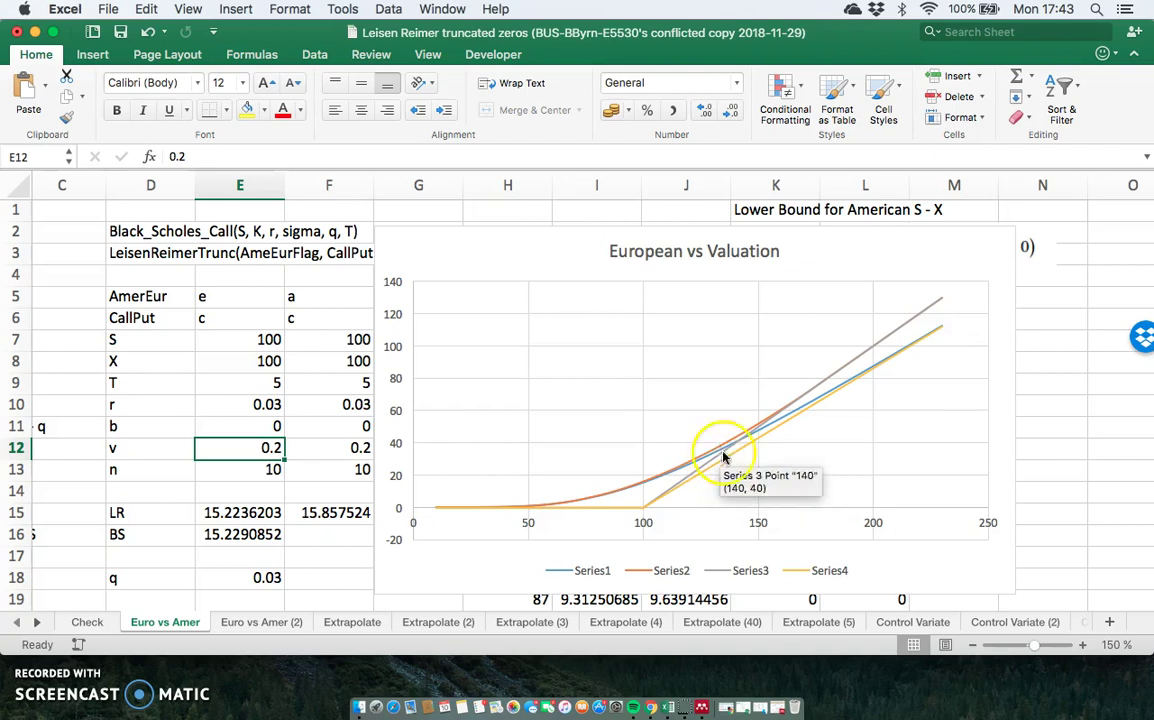
pyautogui.moveTo(786, 421)
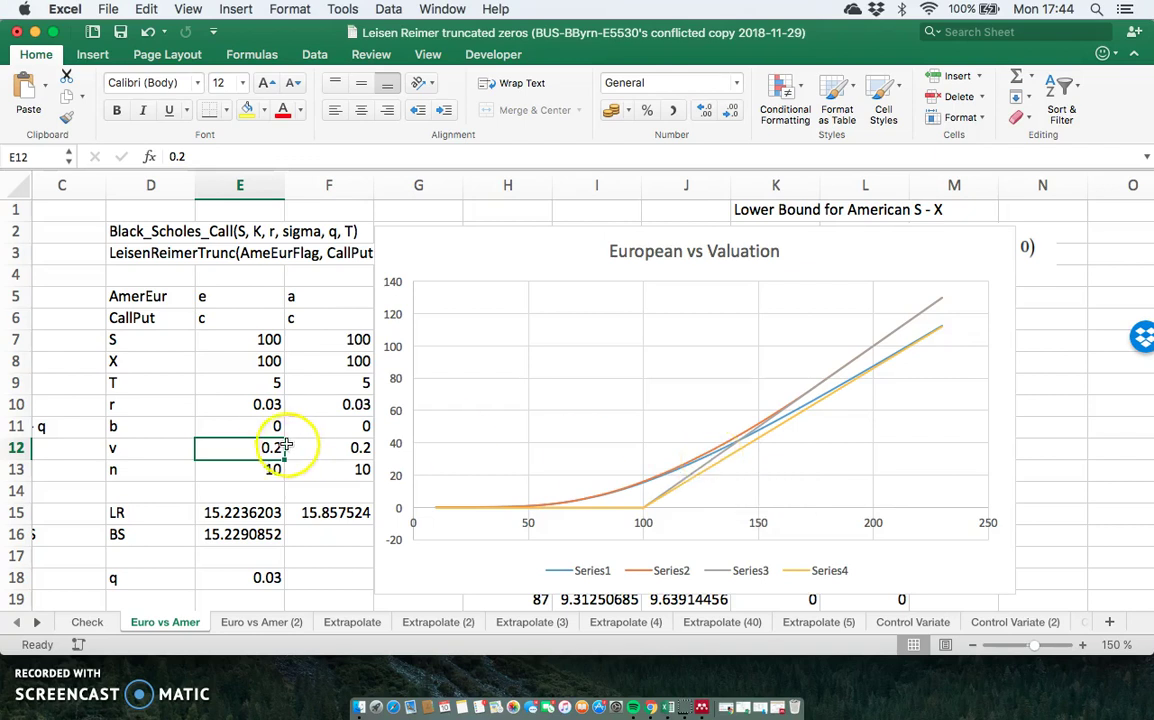
# Enter 0.03 for b in E11 and examine points on the lower-bound lines in the chart.
pyautogui.click(257, 426)
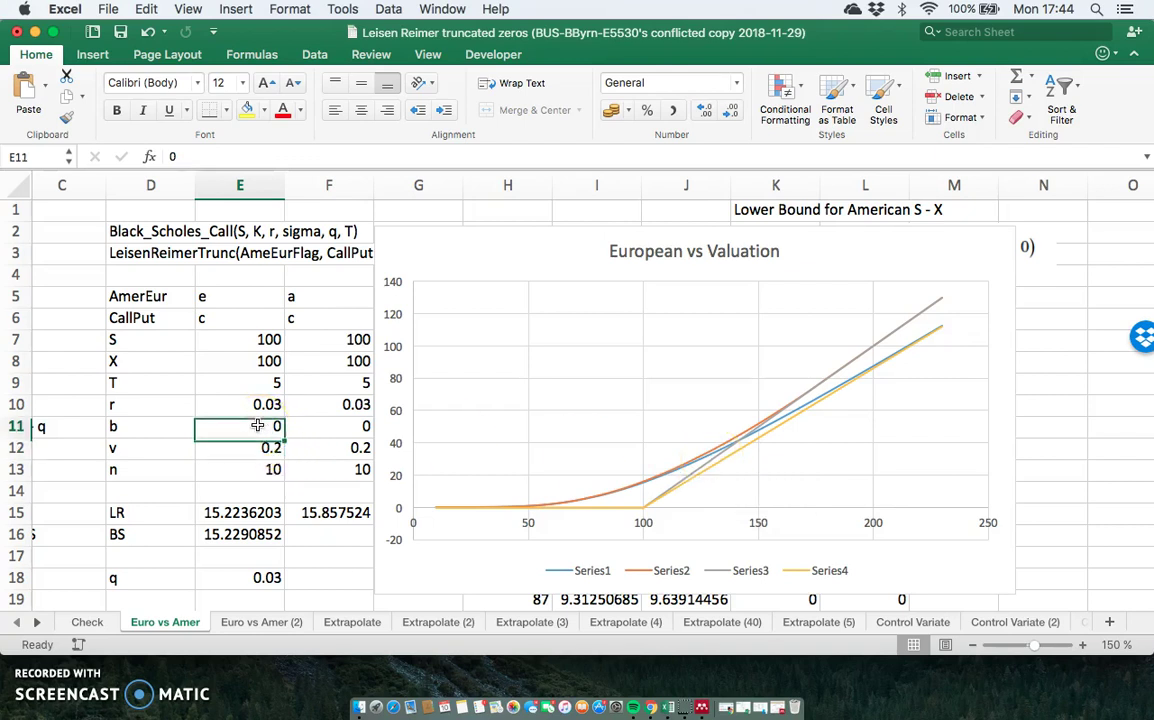
pyautogui.write('0.03')
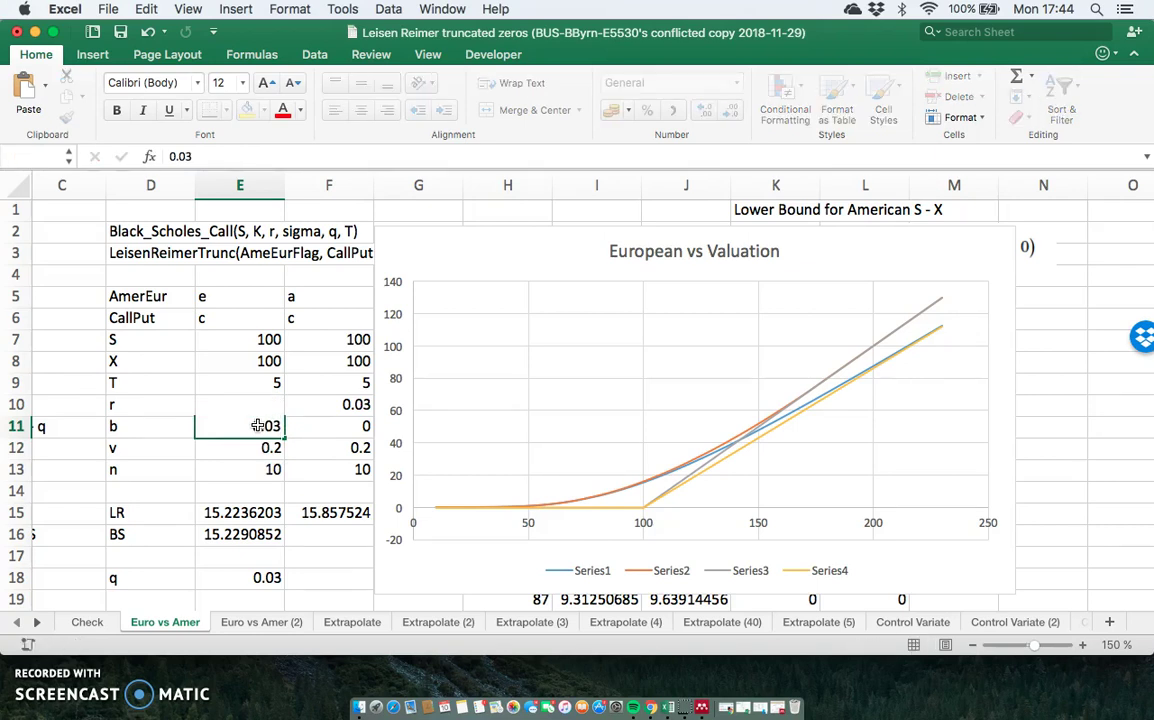
pyautogui.press('Return')
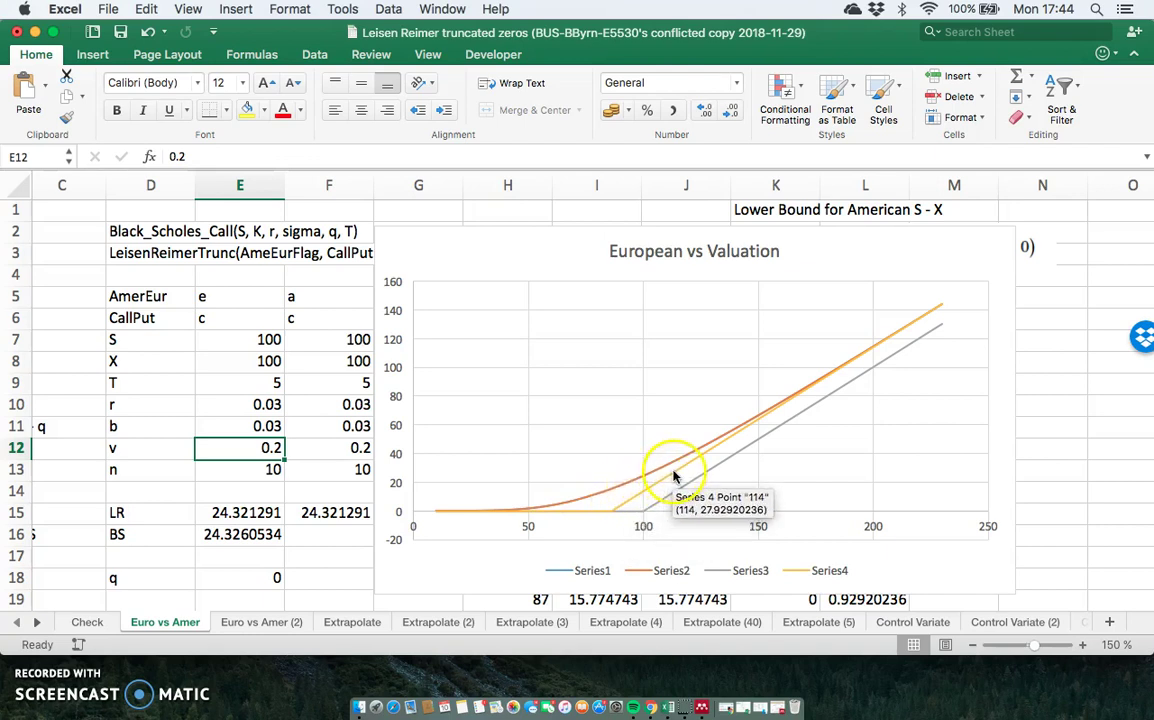
pyautogui.click(733, 462)
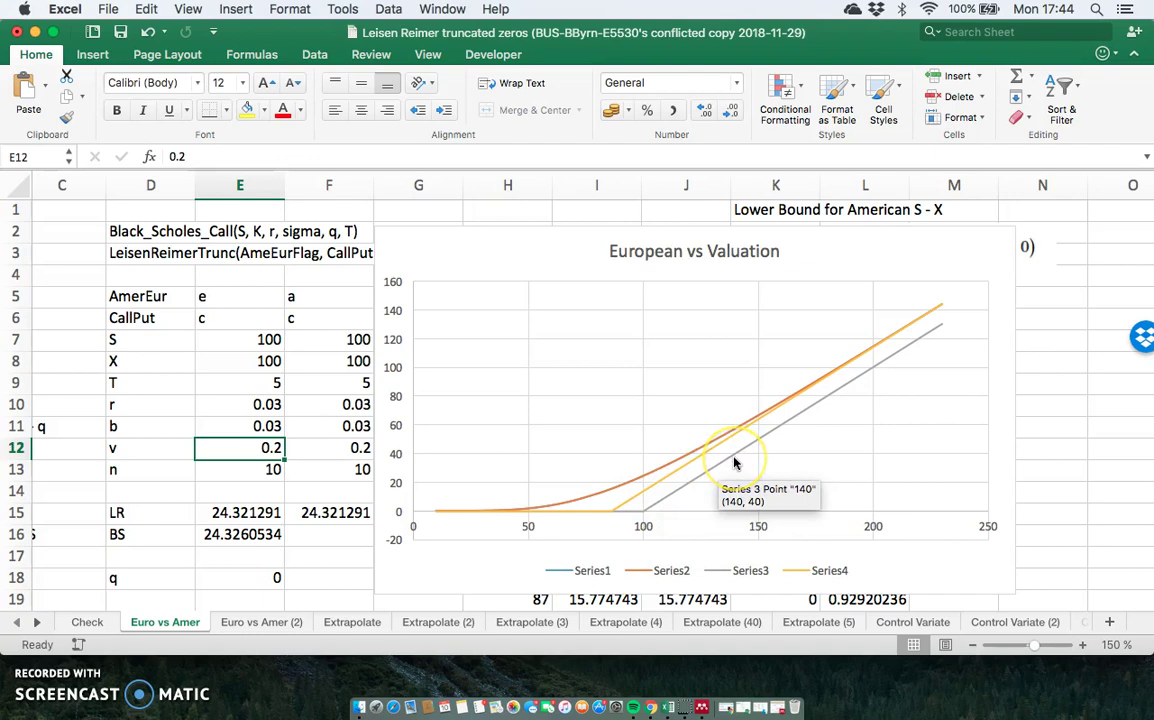
pyautogui.click(718, 457)
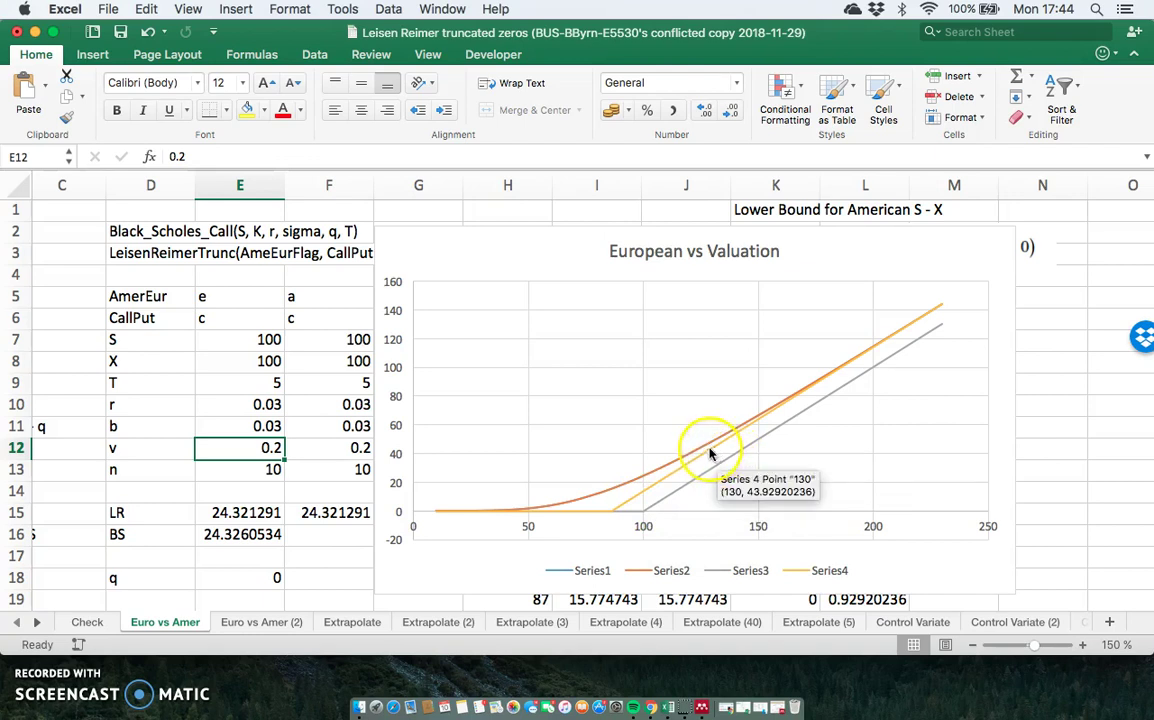
pyautogui.click(672, 462)
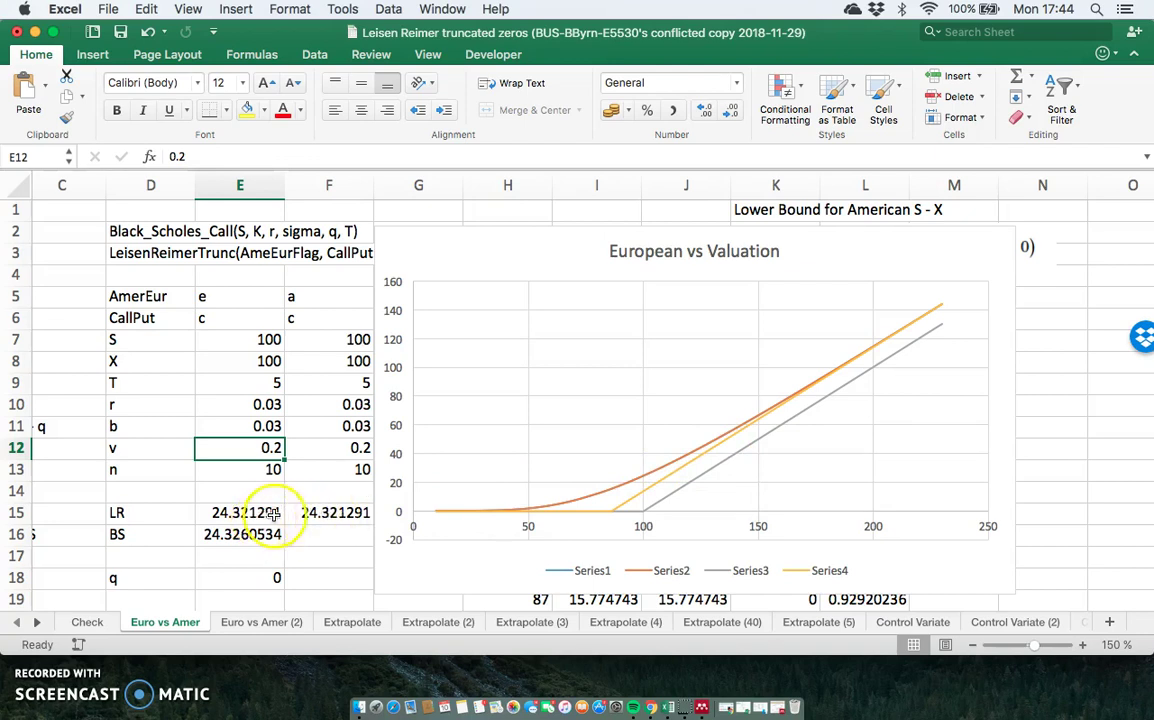
# Move the chart off columns H to J and review the European and American call prices down to row 63.
pyautogui.moveTo(394, 240); pyautogui.dragTo(806, 272)
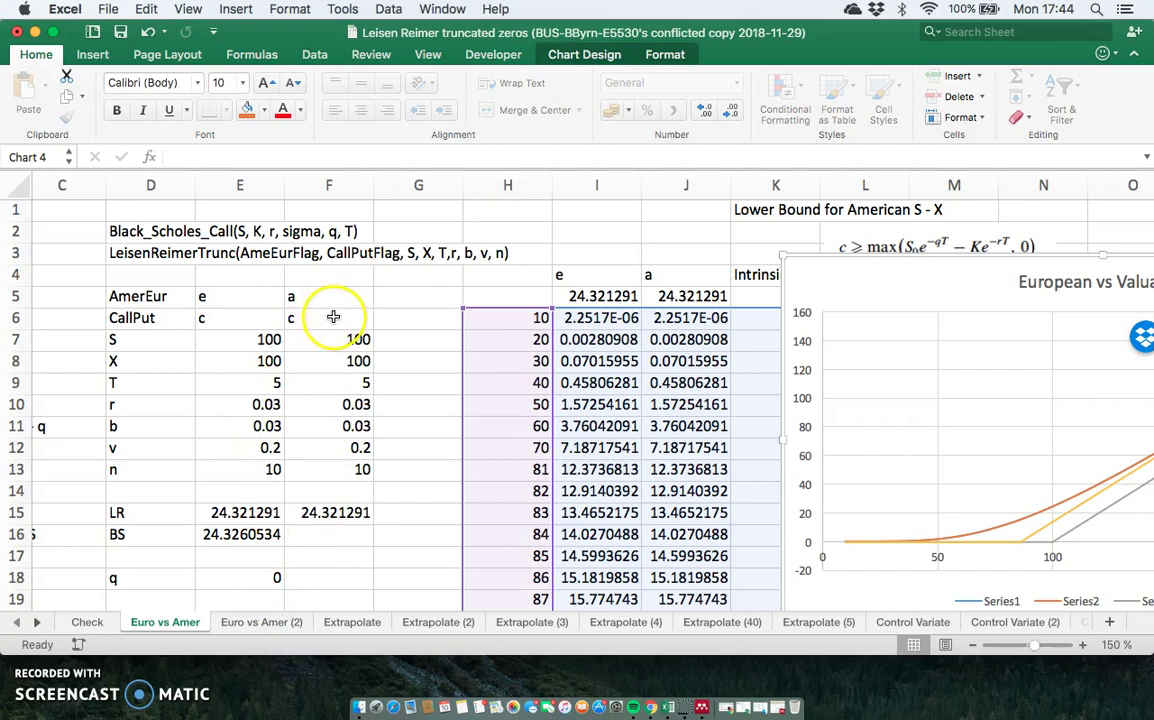
pyautogui.moveTo(827, 291); pyautogui.dragTo(814, 292)
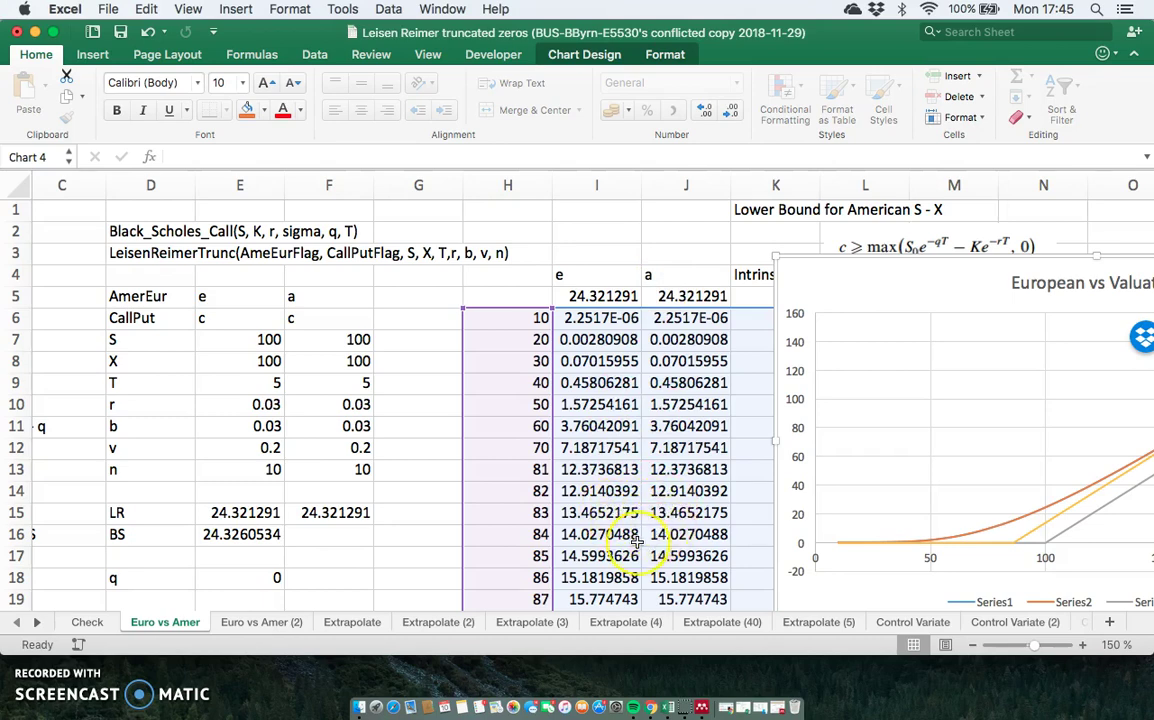
pyautogui.scroll(-10, 636, 540)
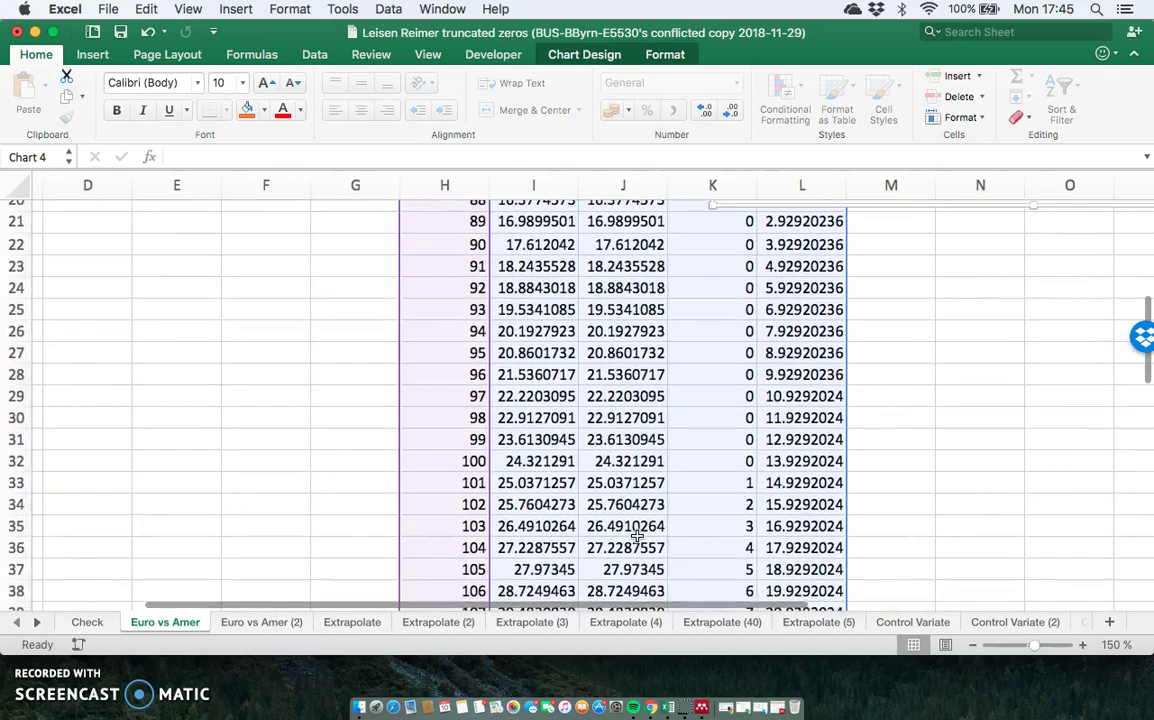
pyautogui.scroll(-1, 636, 537)
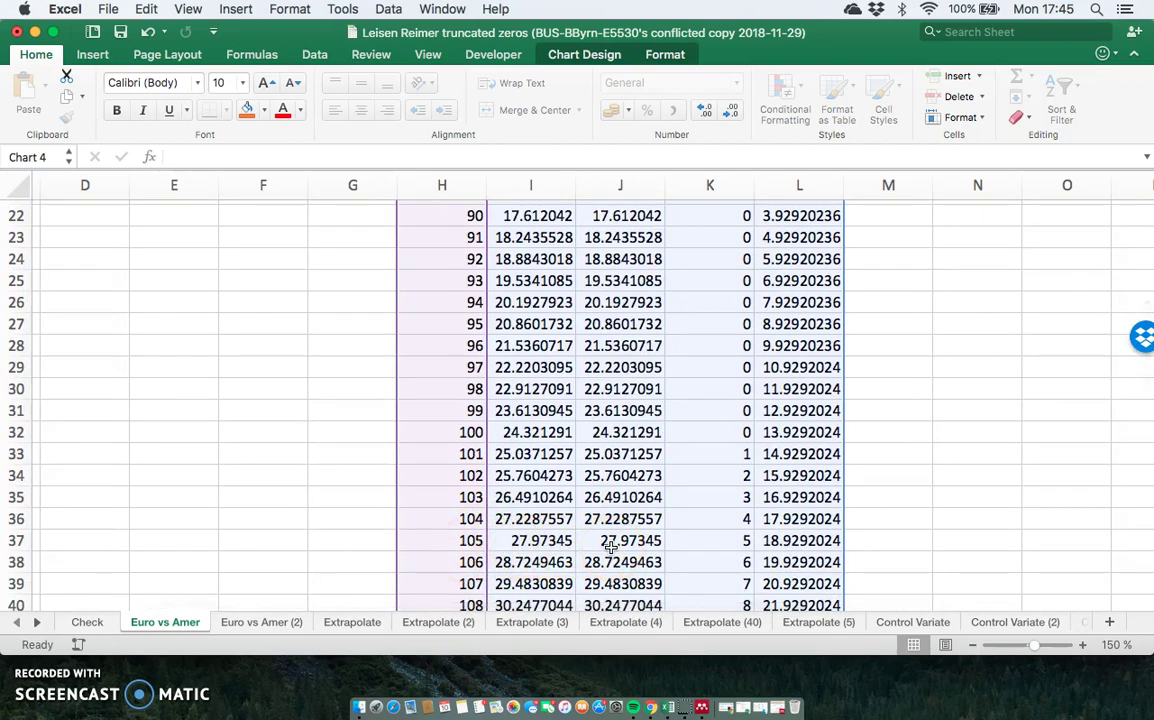
pyautogui.scroll(-10, 610, 546)
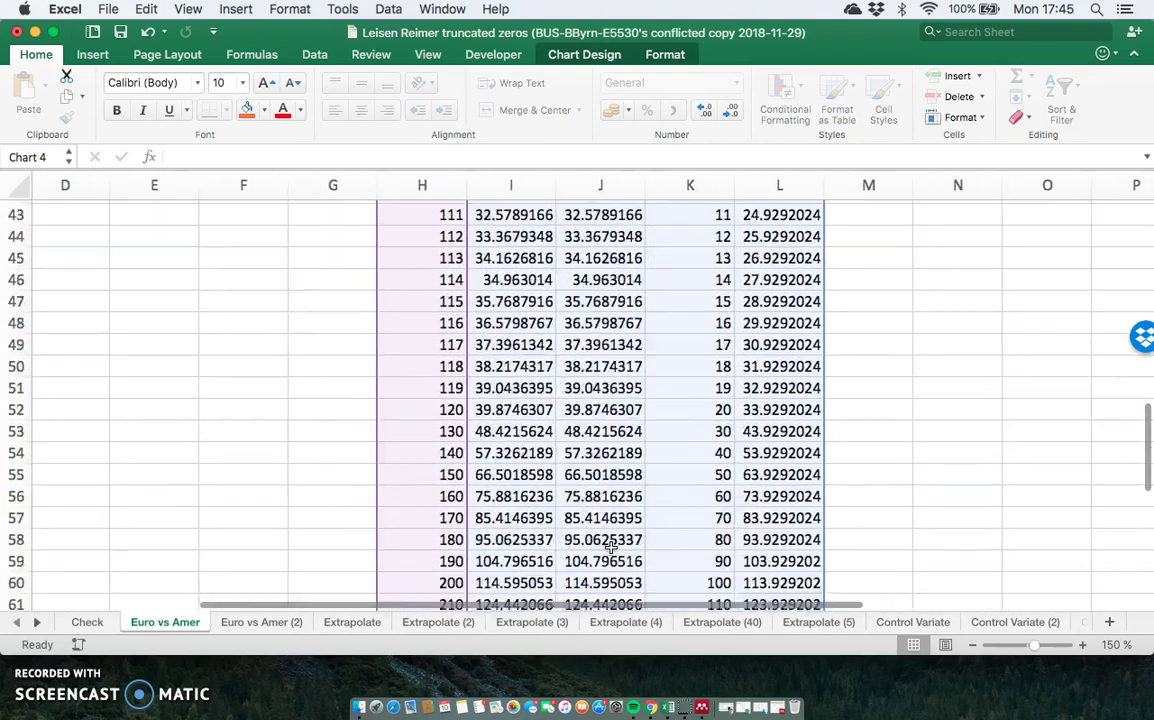
pyautogui.moveTo(455, 583); pyautogui.dragTo(484, 566)
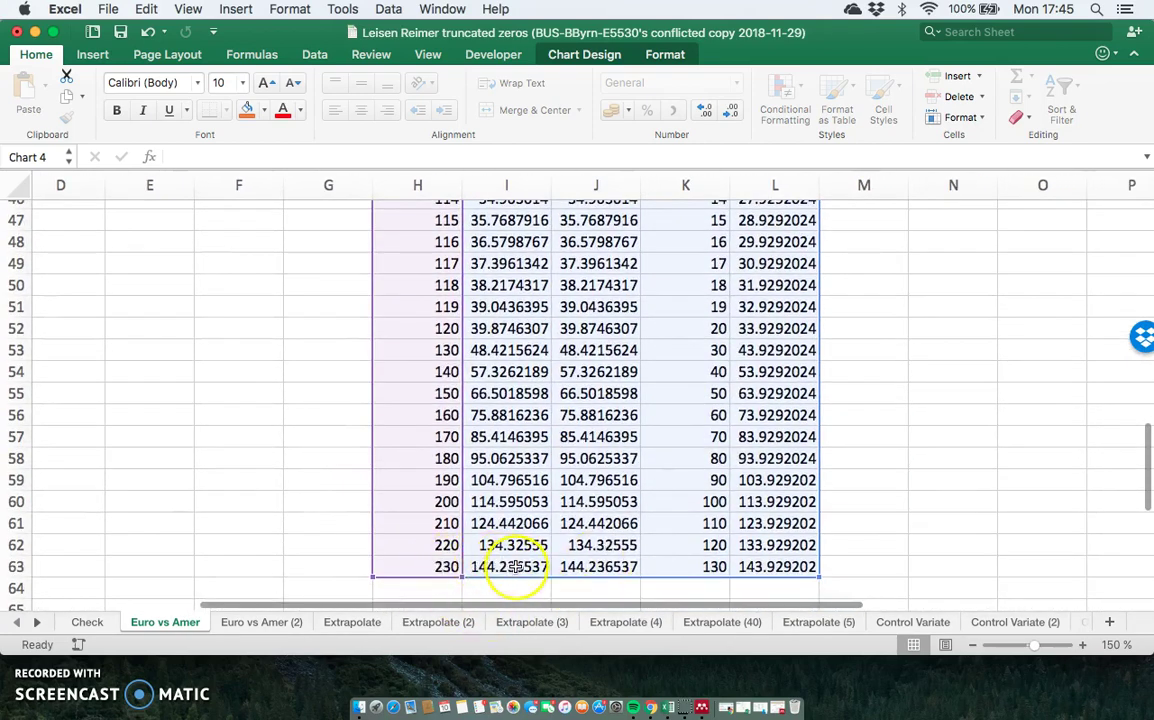
# Return to the start of the price table and move the chart back over columns H to N.
pyautogui.scroll(15, 600, 553)
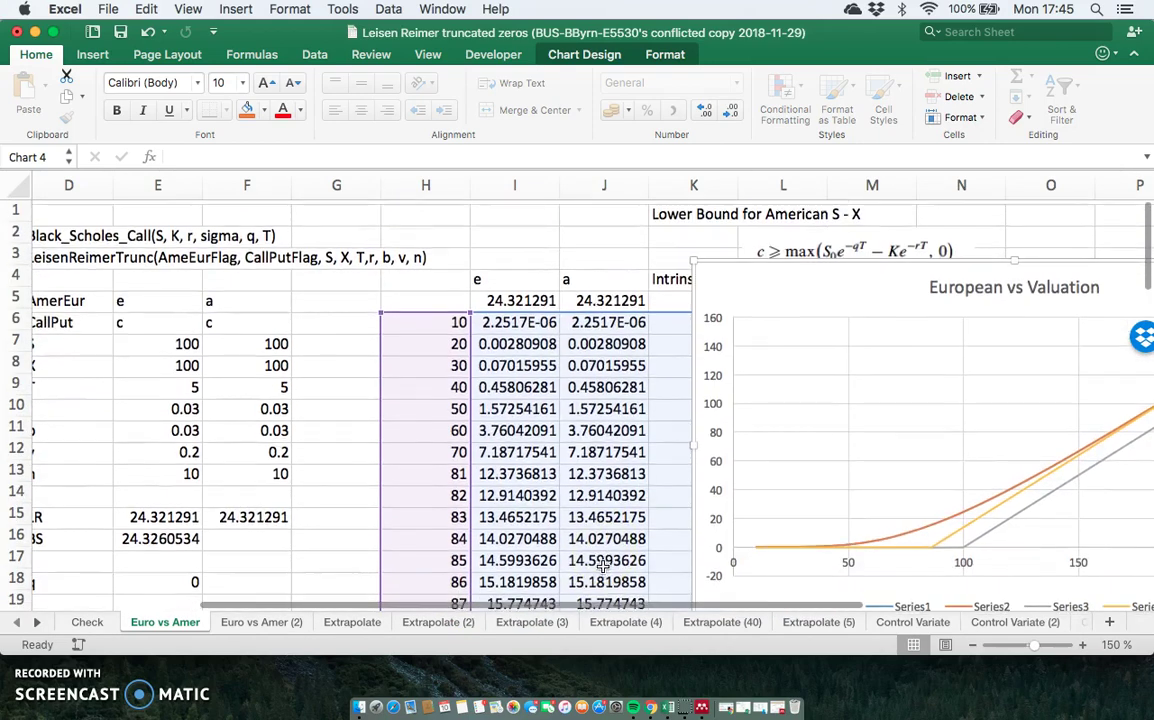
pyautogui.click(547, 368)
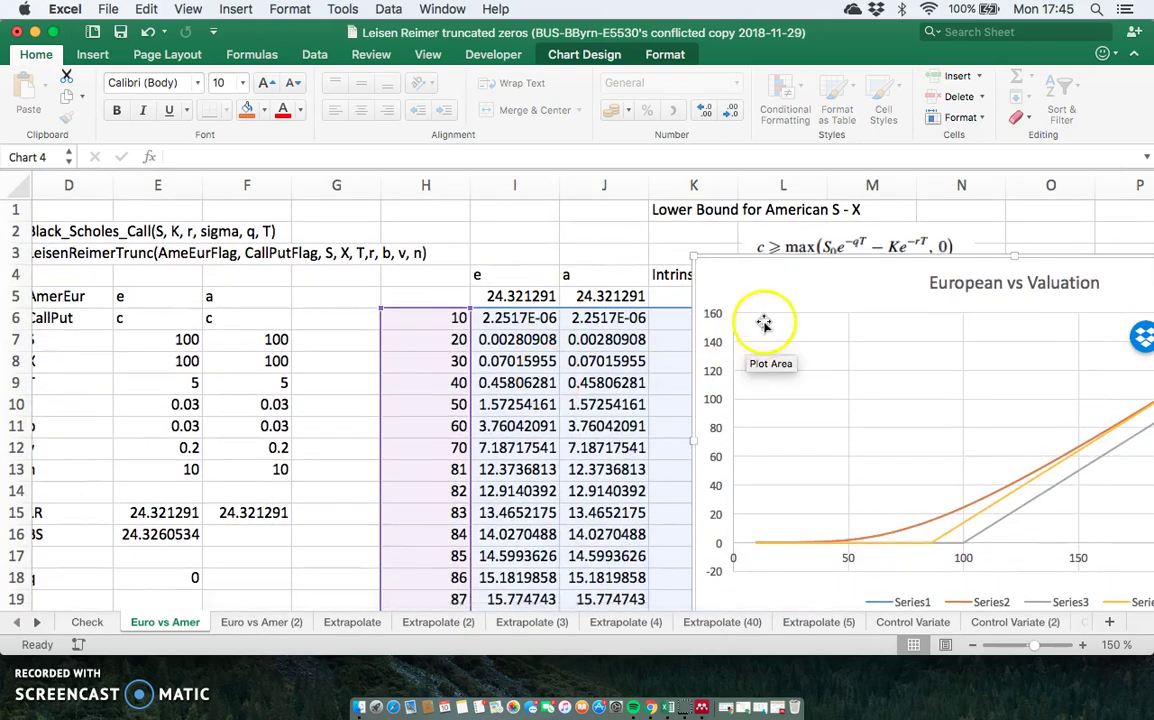
pyautogui.moveTo(760, 293); pyautogui.dragTo(442, 242)
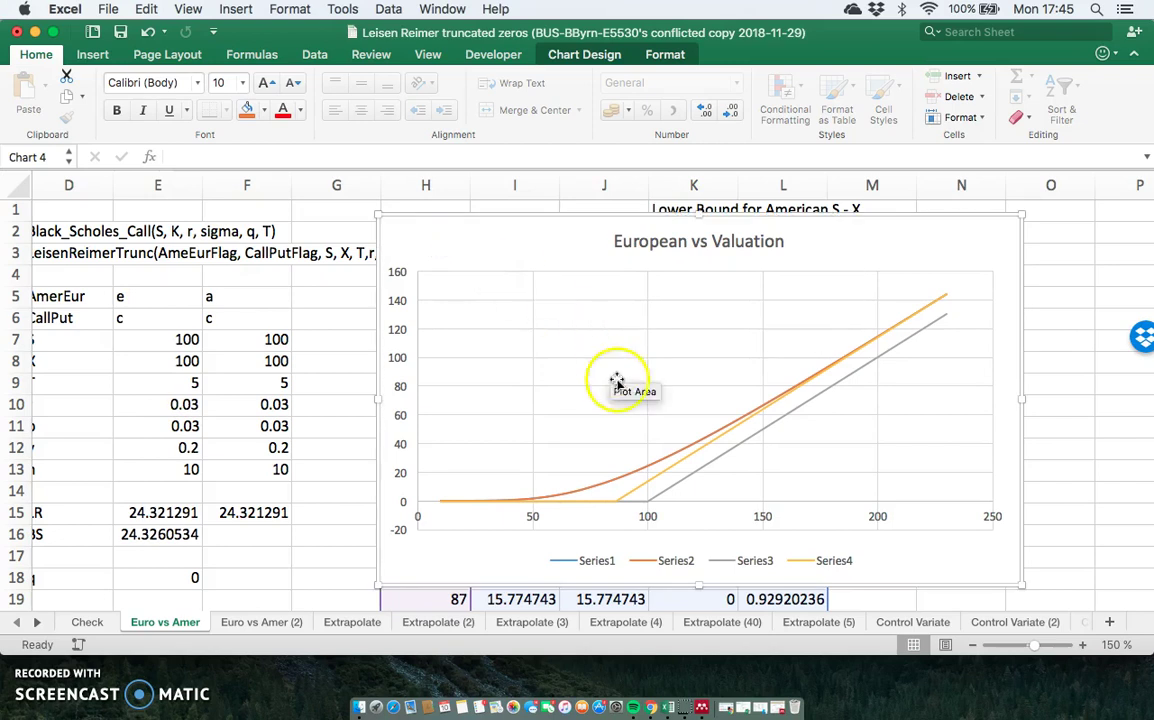